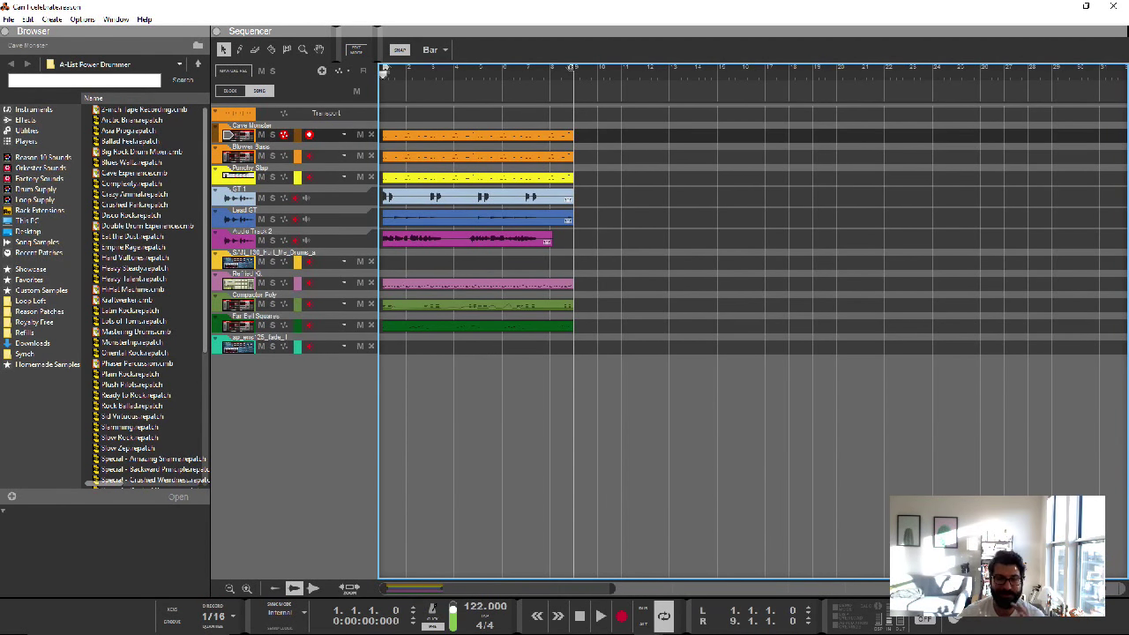
Collapse the Browser to give the Sequencer its full width and enlarge the timeline horizontally
{"action": "left_click", "coordinate": [4, 32]}
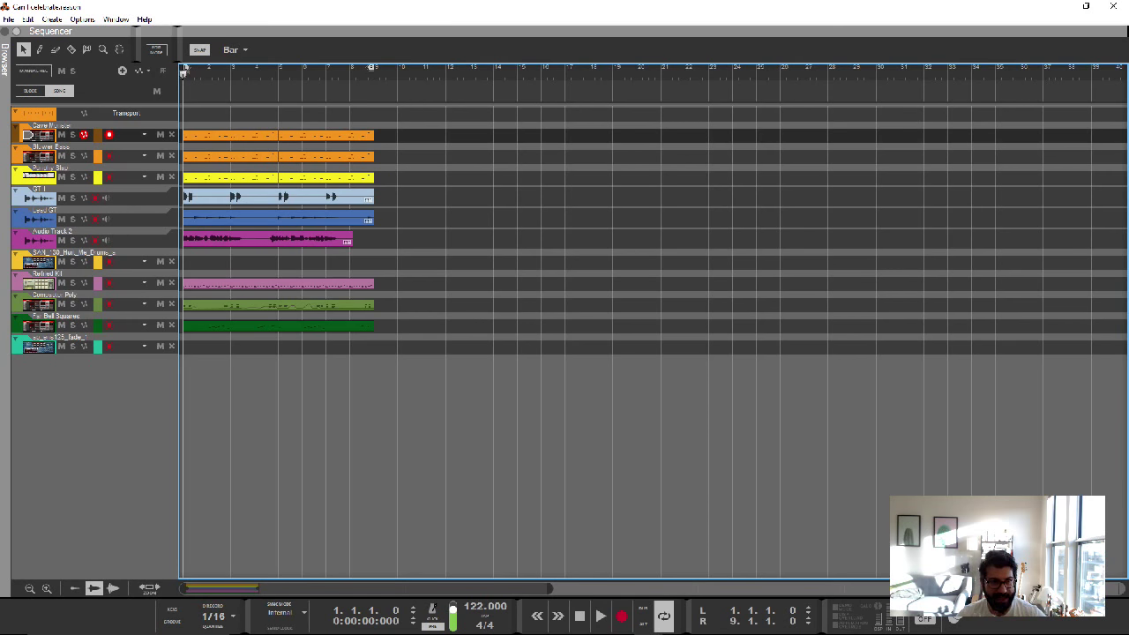
{"action": "scroll", "coordinate": [362, 238], "scroll_direction": "up", "scroll_amount": 2}
{"action": "scroll", "coordinate": [362, 238], "scroll_direction": "left", "scroll_amount": 2}
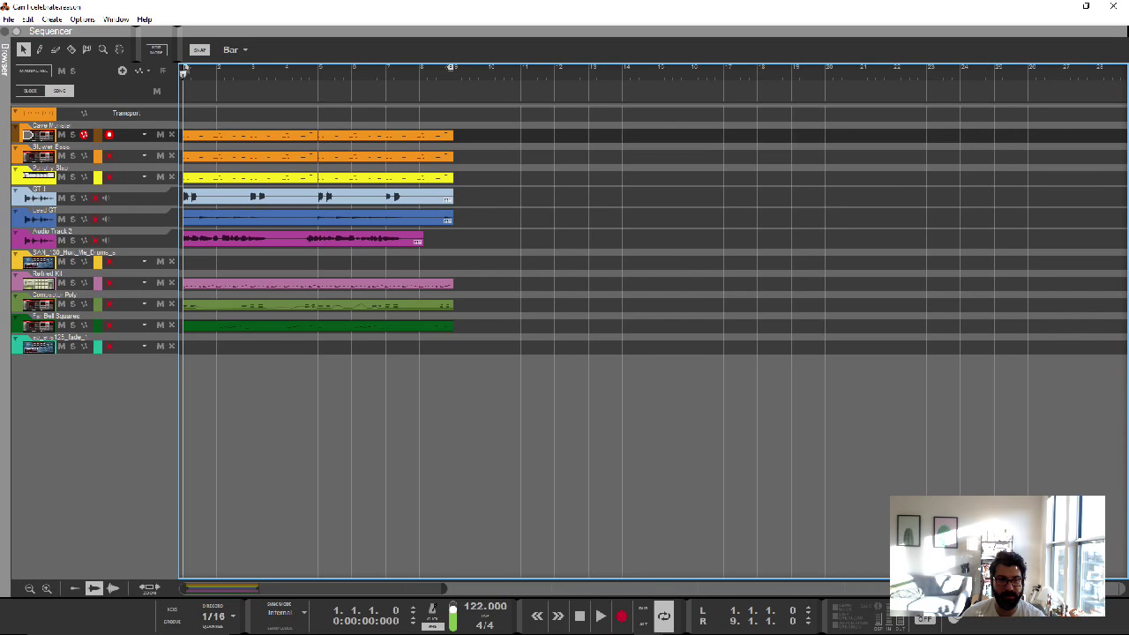
Move the Cave Monster track below the Blower Bass track in the track list
{"action": "right_click", "coordinate": [70, 137]}
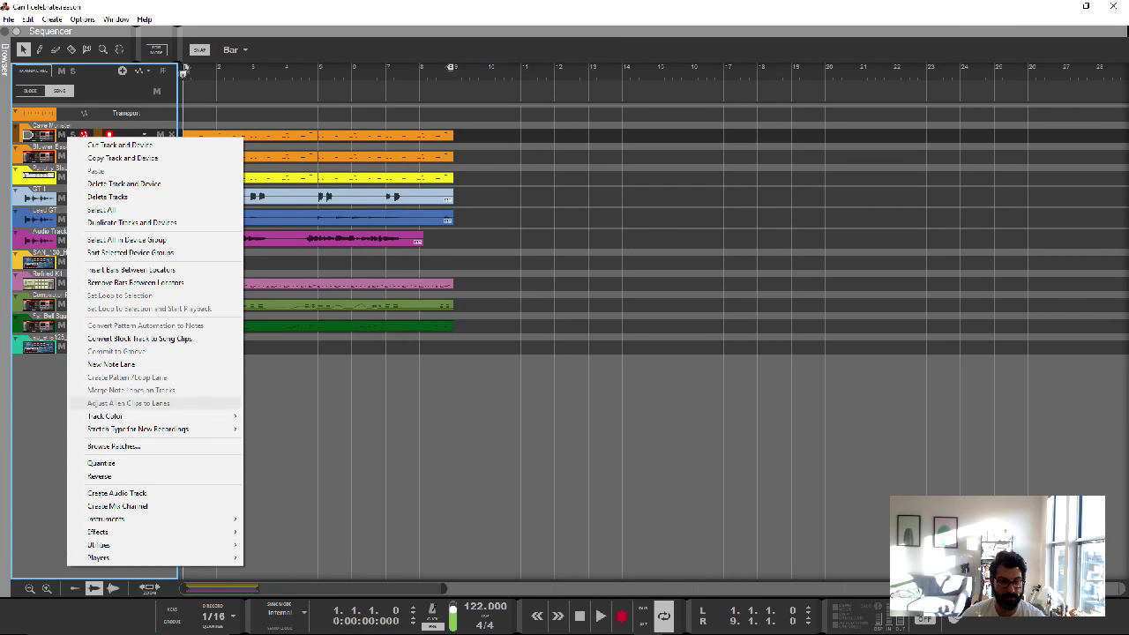
{"action": "left_click", "coordinate": [424, 424]}
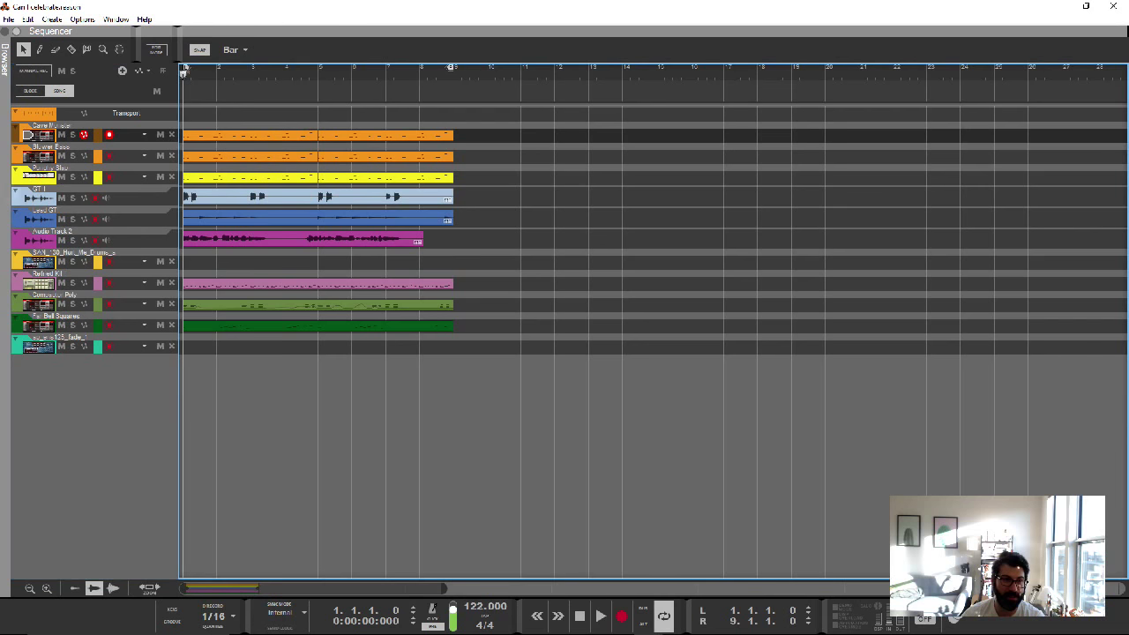
{"action": "left_click_drag", "start_coordinate": [70, 135], "coordinate": [70, 161]}
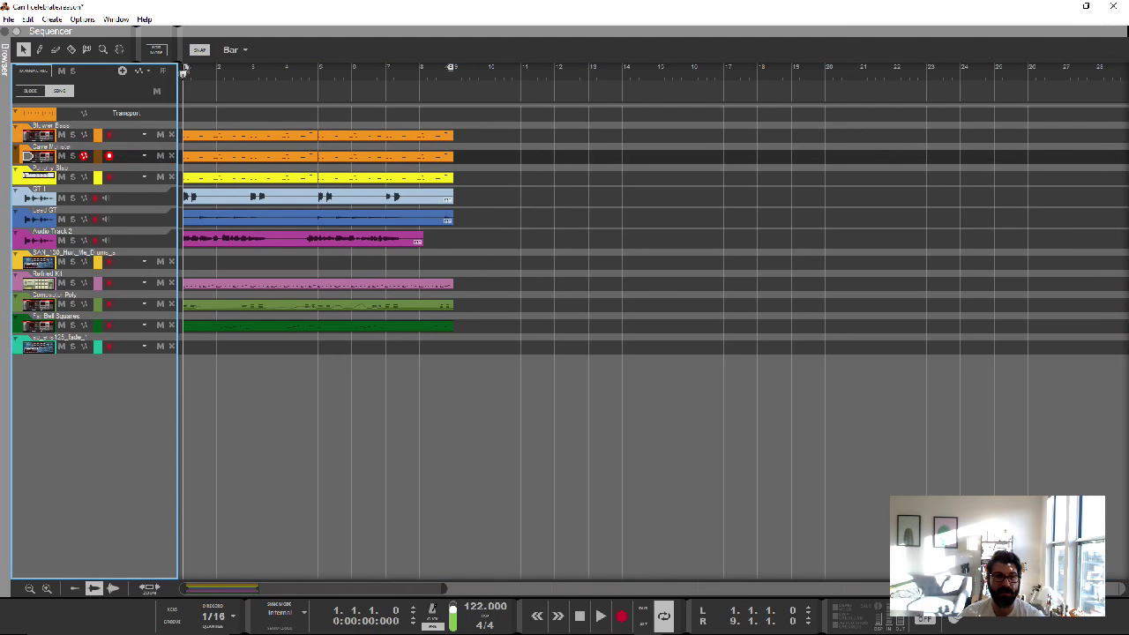
Move the track selection through the upper tracks, from Blower Bass down to GT 1 and back to Punchy Slap
{"action": "key", "text": "Up"}
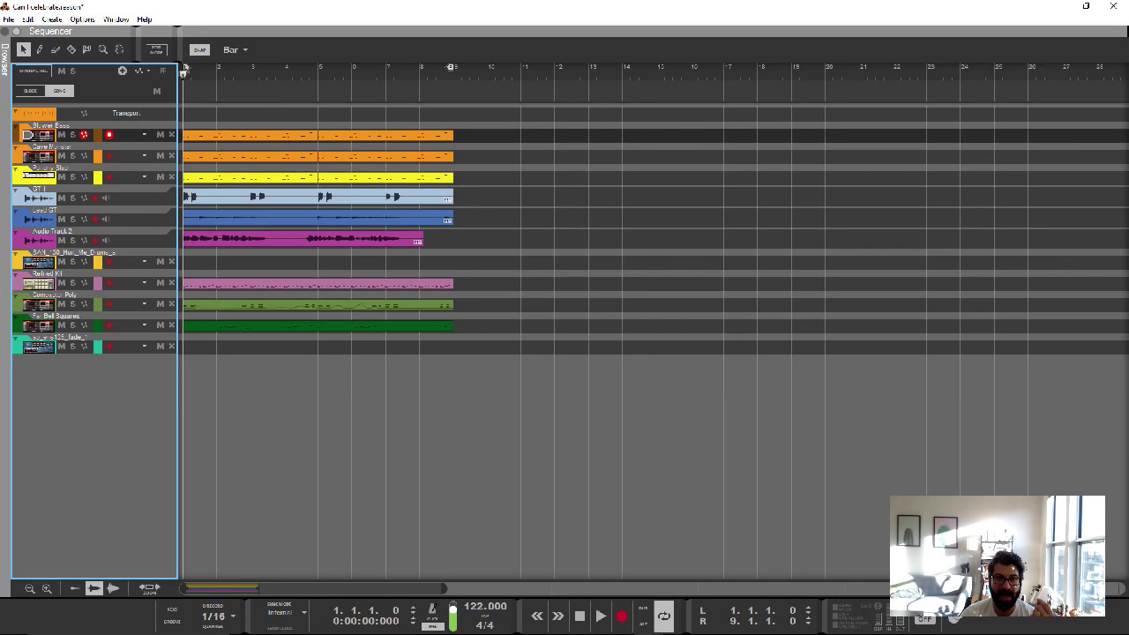
{"action": "key", "text": "Down"}
{"action": "key", "text": "Down"}
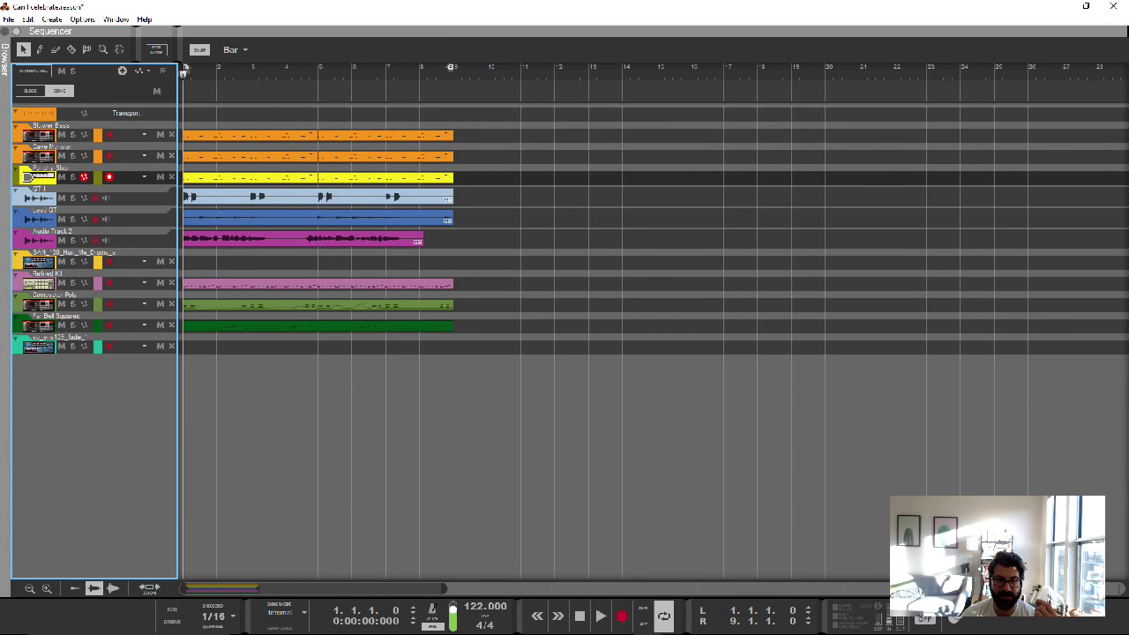
{"action": "key", "text": "Down"}
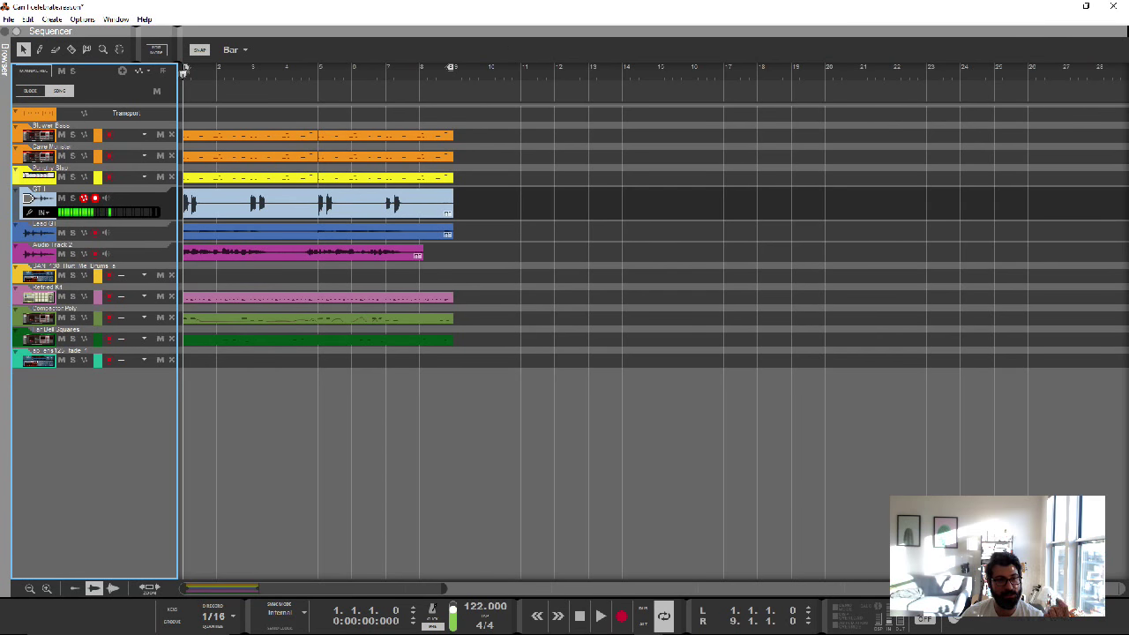
{"action": "key", "text": "Up"}
{"action": "key", "text": "Up"}
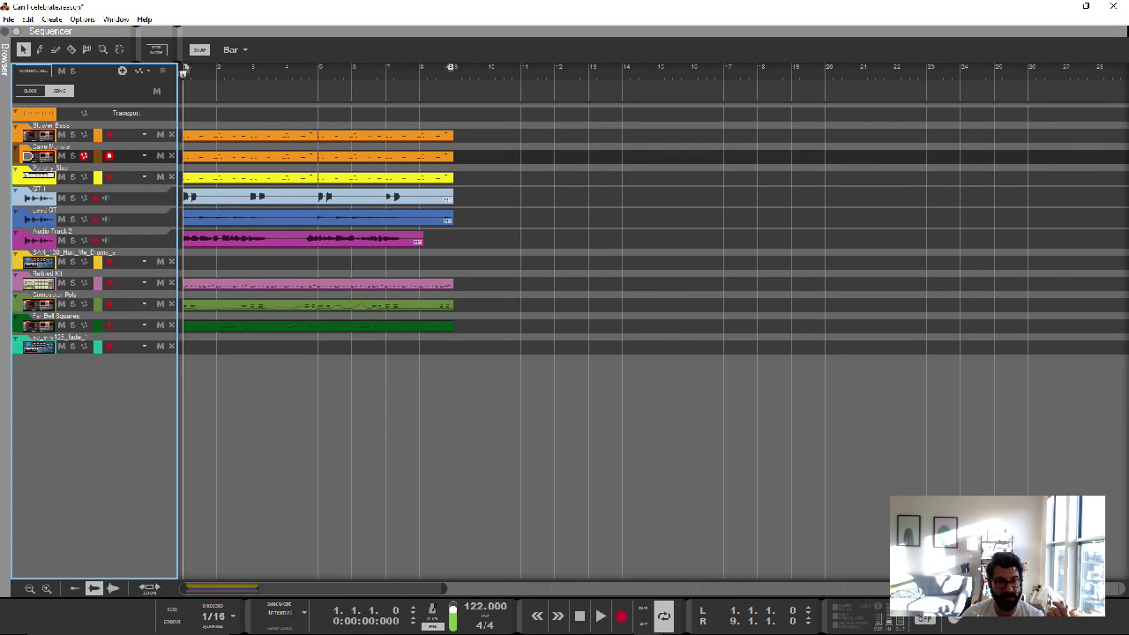
{"action": "key", "text": "Down"}
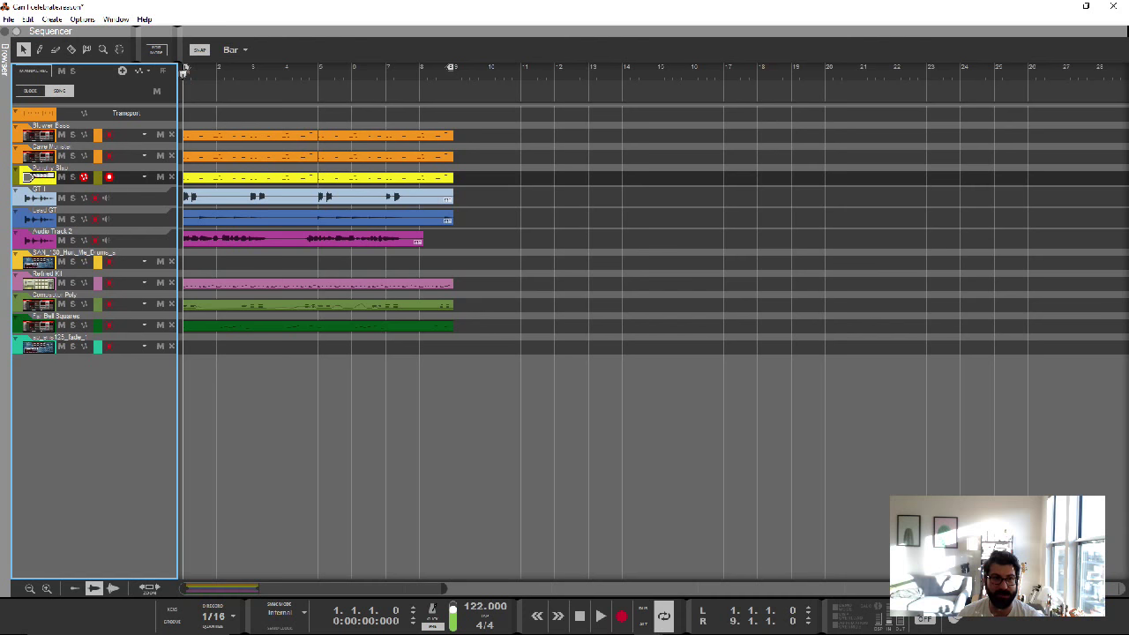
Show the Browser to examine the patch list, select the Compactor Poly track as its target, and collapse the Browser again
{"action": "left_click", "coordinate": [4, 32]}
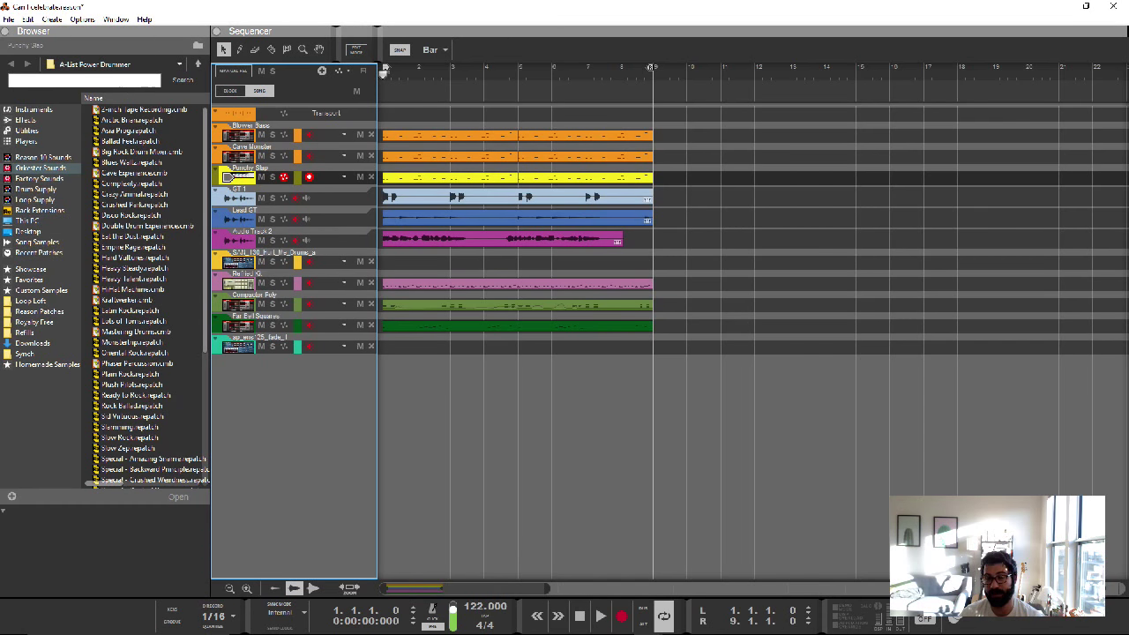
{"action": "left_click", "coordinate": [132, 120]}
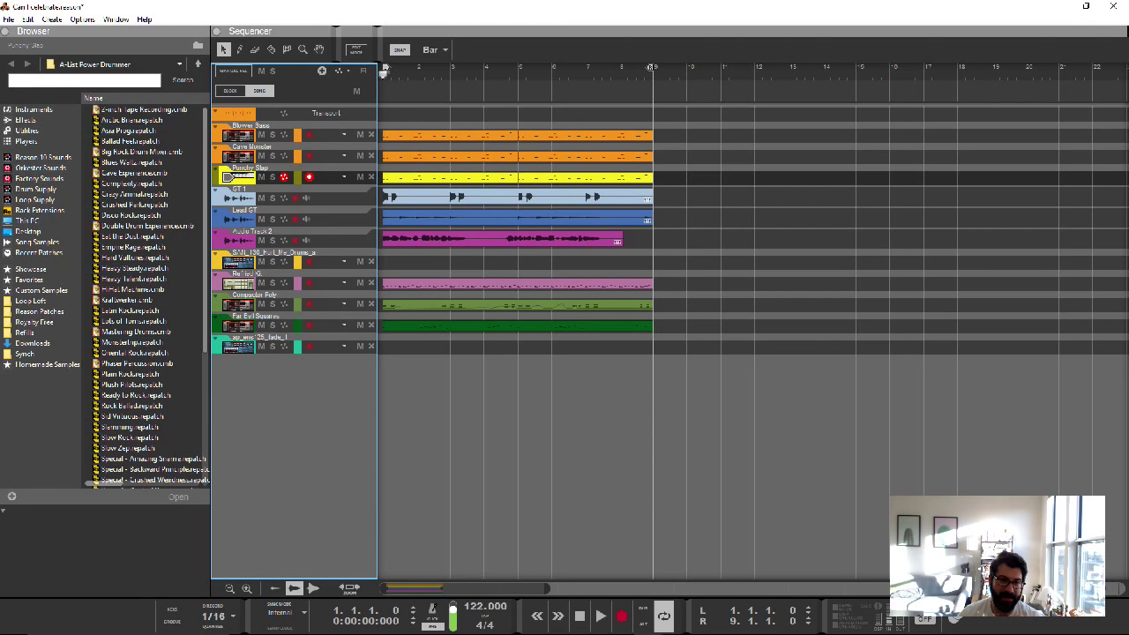
{"action": "left_click", "coordinate": [238, 303]}
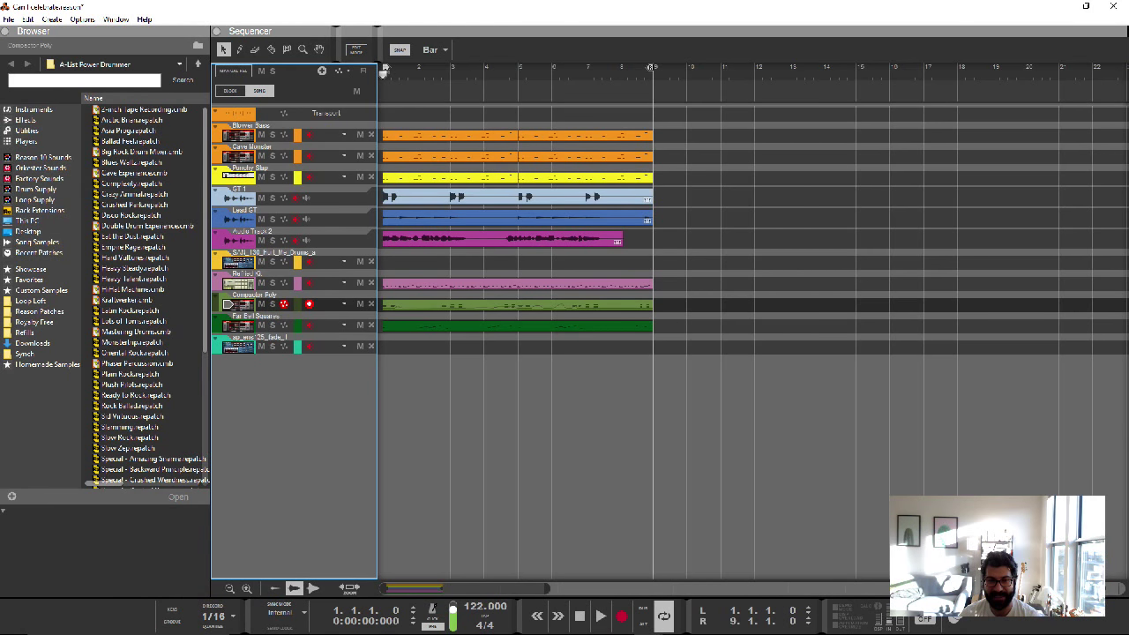
{"action": "left_click", "coordinate": [14, 31]}
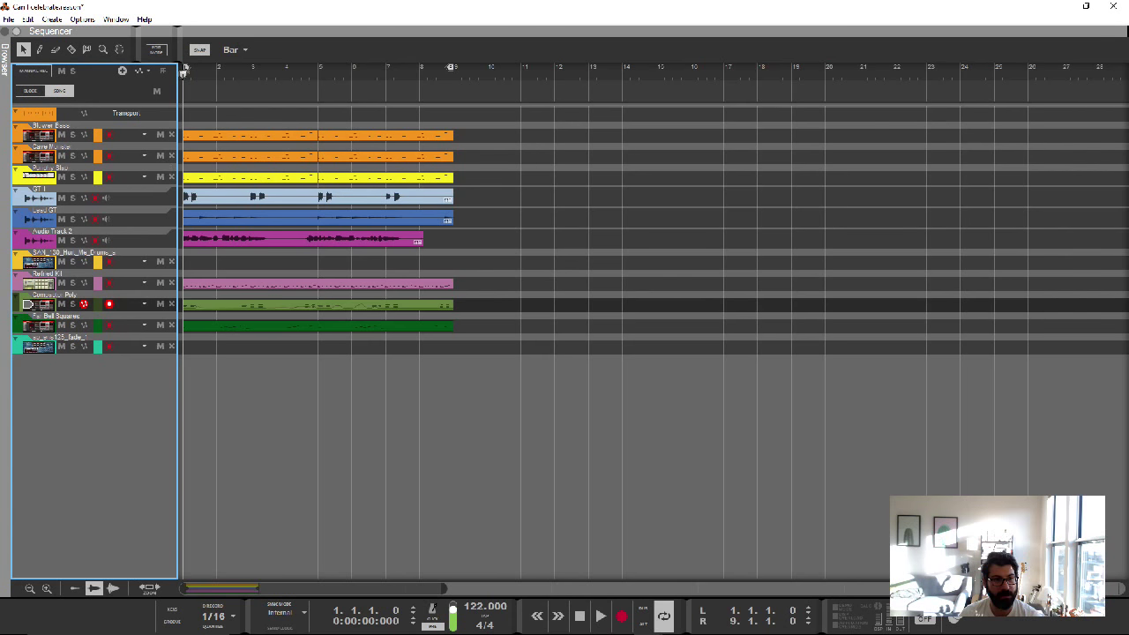
Select the Blower Bass track, try its mute and solo, and clear all solos and mutes across the song
{"action": "left_click", "coordinate": [39, 135]}
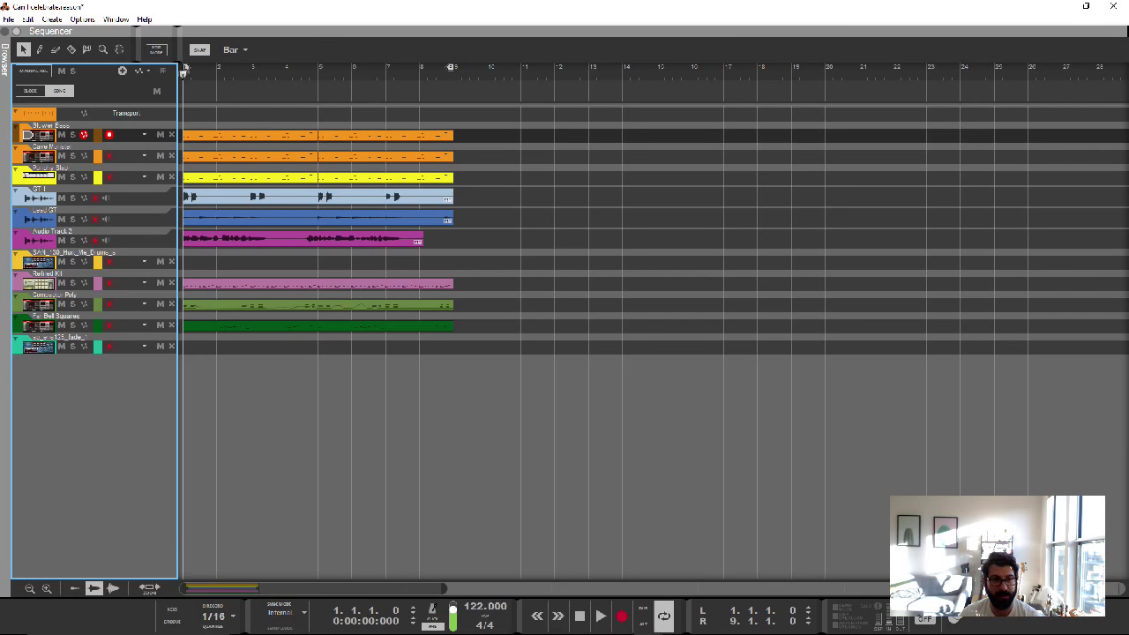
{"action": "left_click", "coordinate": [61, 134]}
{"action": "left_click", "coordinate": [73, 134]}
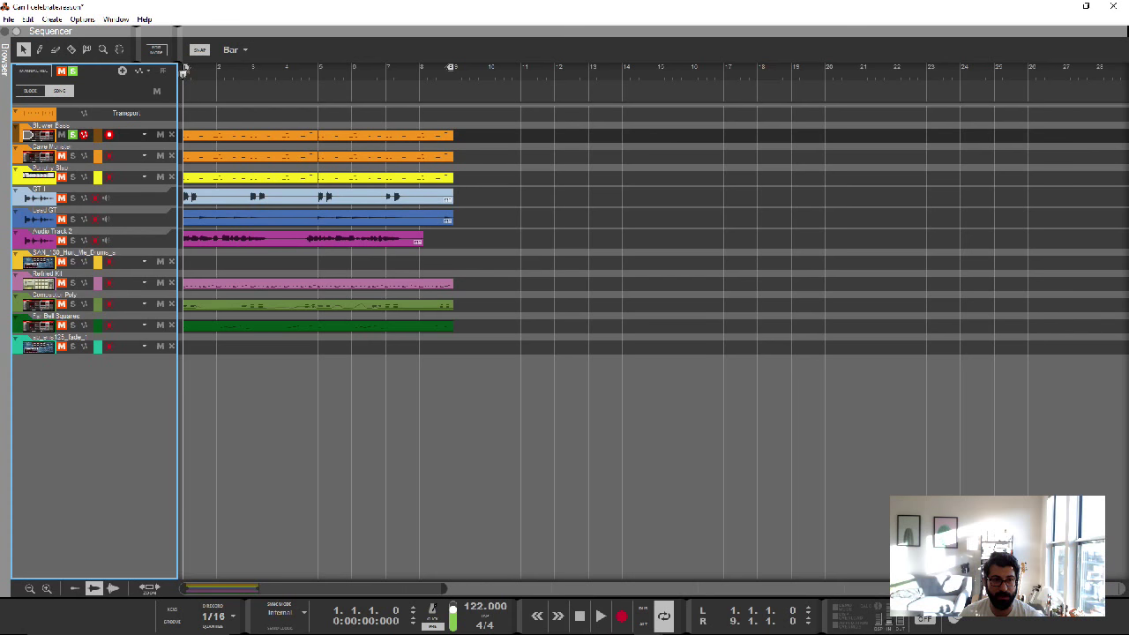
{"action": "left_click", "coordinate": [72, 71]}
{"action": "left_click", "coordinate": [62, 71]}
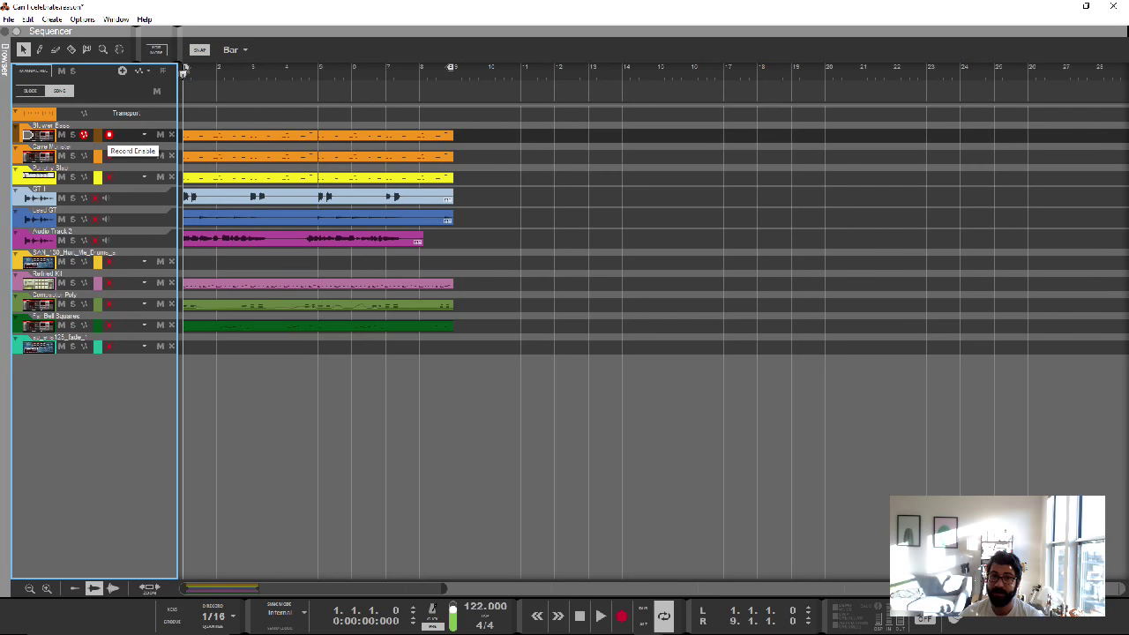
Enable recording on the Lead GT and GT 1 audio tracks while Blower Bass stays selected, and disable it again on both
{"action": "left_click", "coordinate": [121, 177]}
{"action": "left_click", "coordinate": [121, 135]}
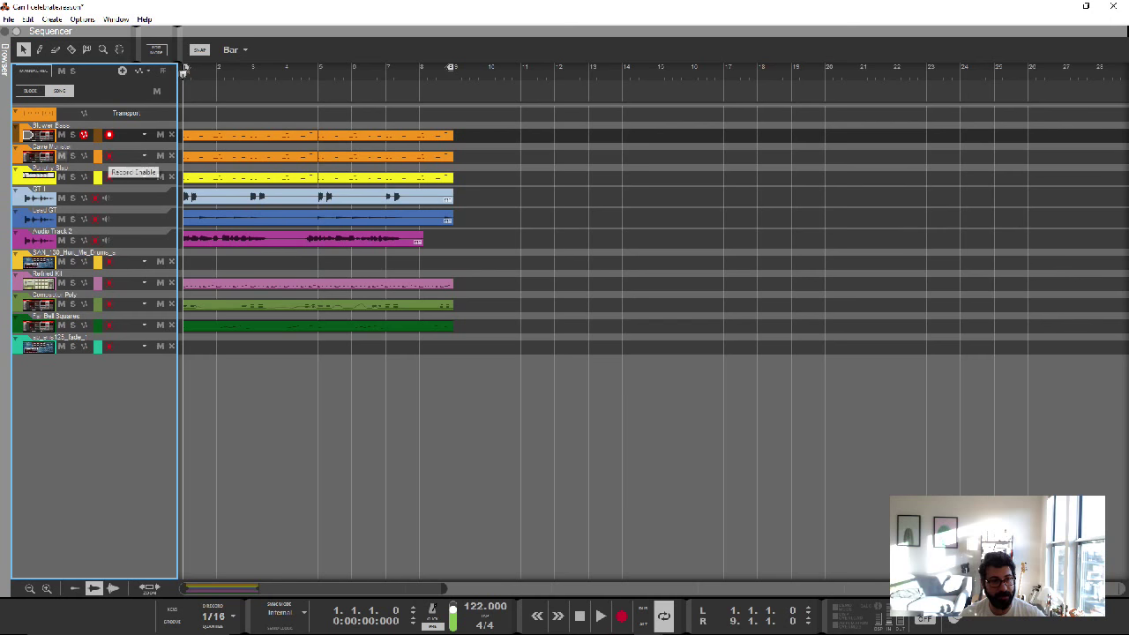
{"action": "left_click", "coordinate": [95, 219]}
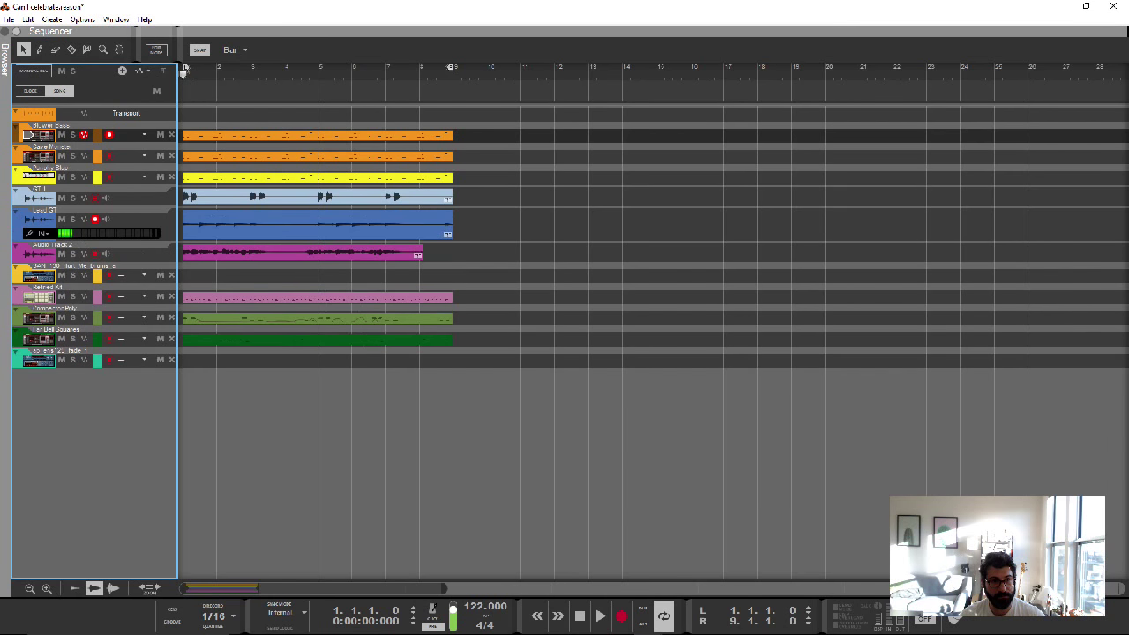
{"action": "left_click", "coordinate": [95, 199]}
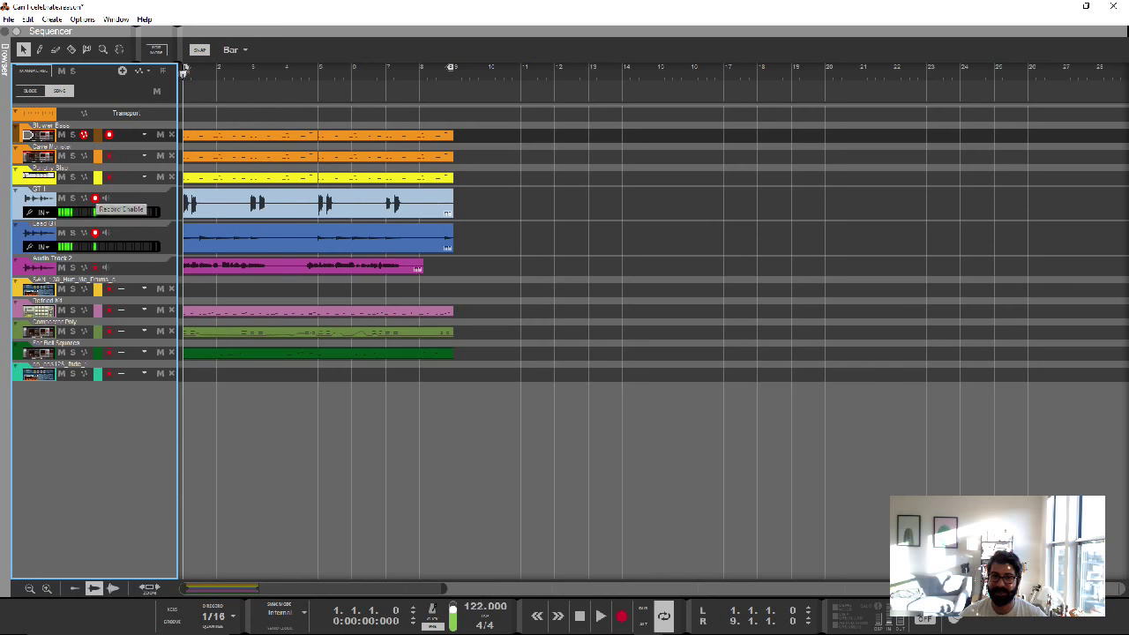
{"action": "left_click", "coordinate": [95, 199]}
{"action": "left_click", "coordinate": [94, 218]}
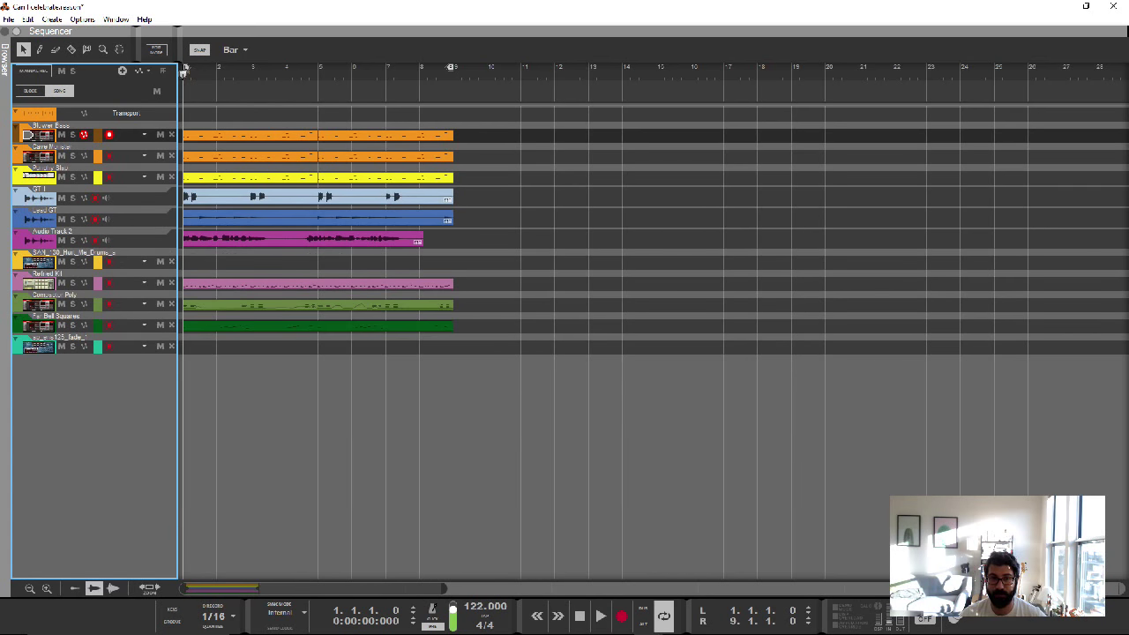
Examine the groove options of the Blower Bass track, including the channels in bank A
{"action": "left_click", "coordinate": [132, 134]}
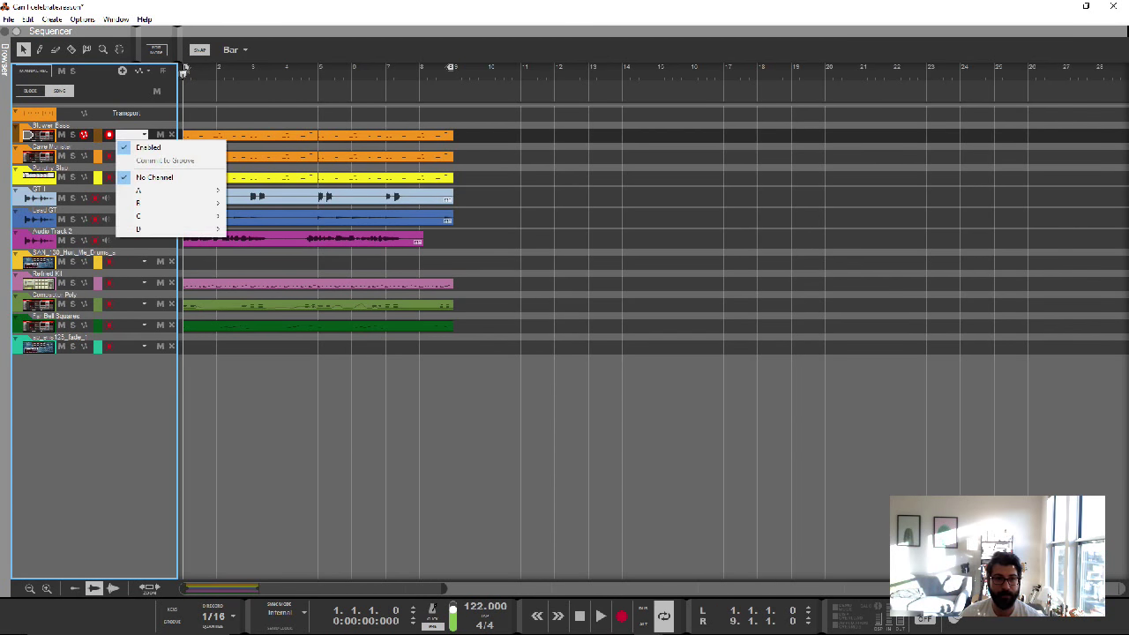
{"action": "mouse_move", "coordinate": [168, 191]}
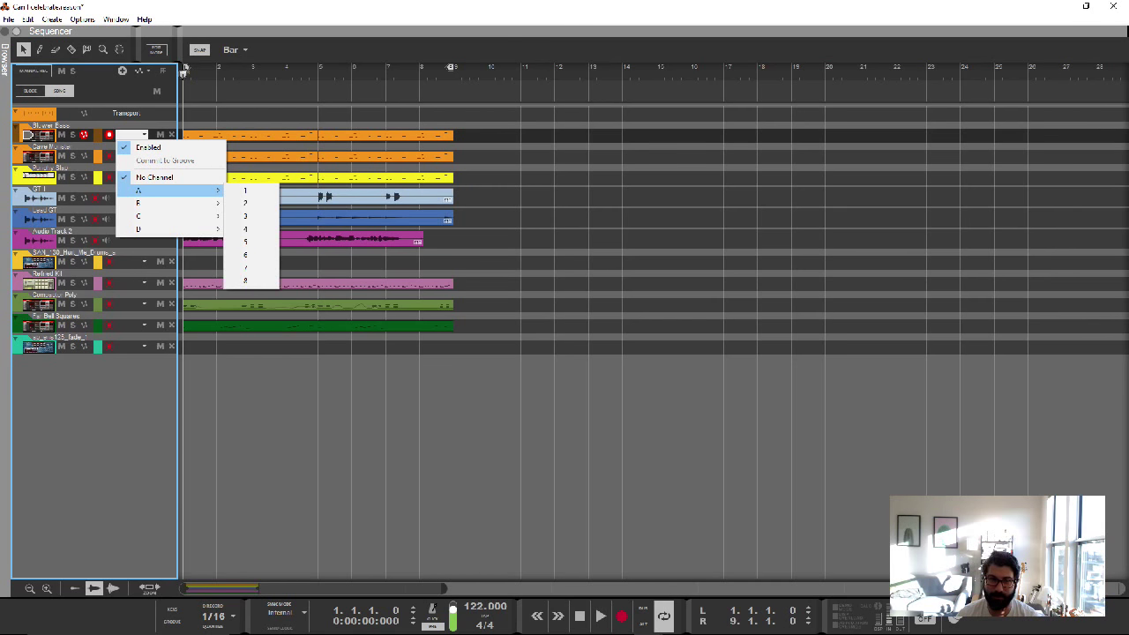
{"action": "left_click", "coordinate": [148, 148]}
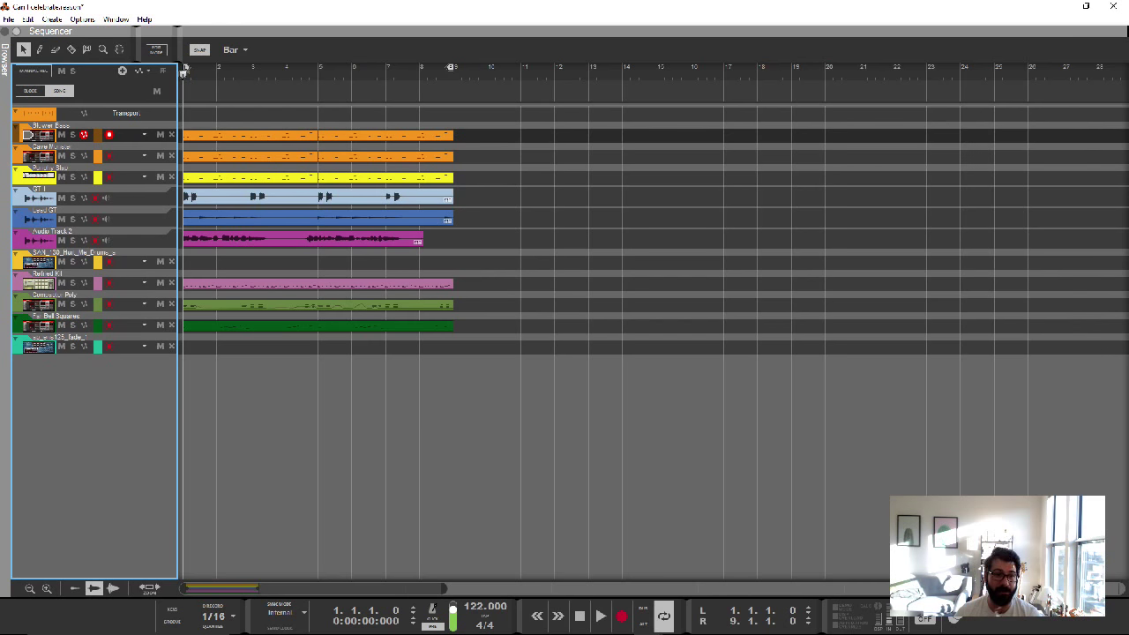
Select the GT 1 audio track, switch its input monitoring off, and examine its mono, stereo and interface input options
{"action": "left_click", "coordinate": [132, 199]}
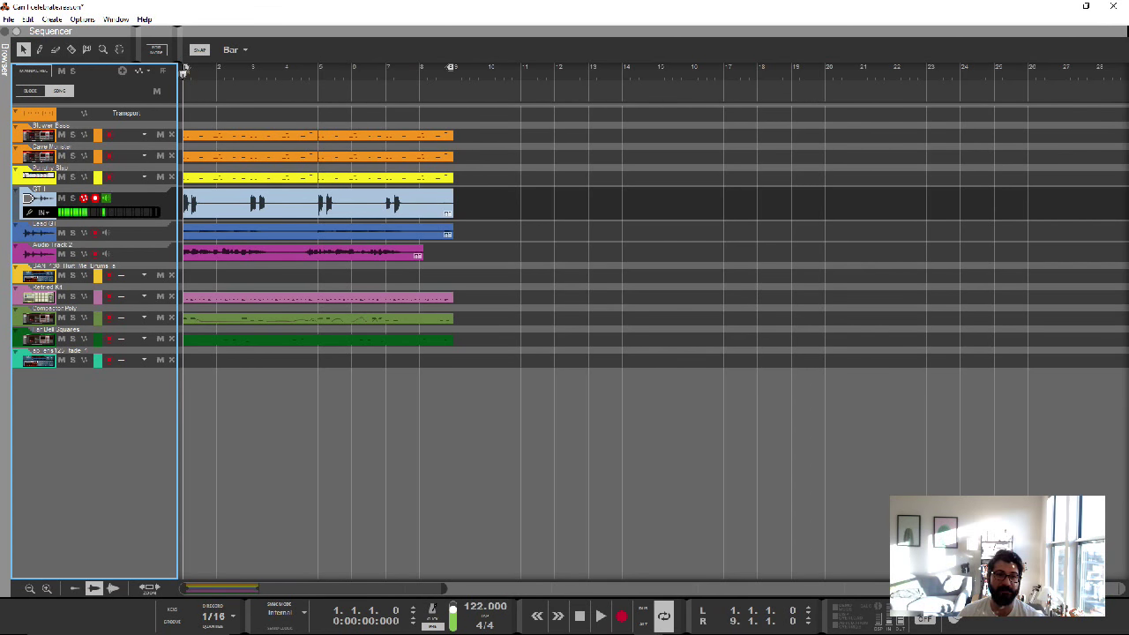
{"action": "left_click", "coordinate": [105, 198]}
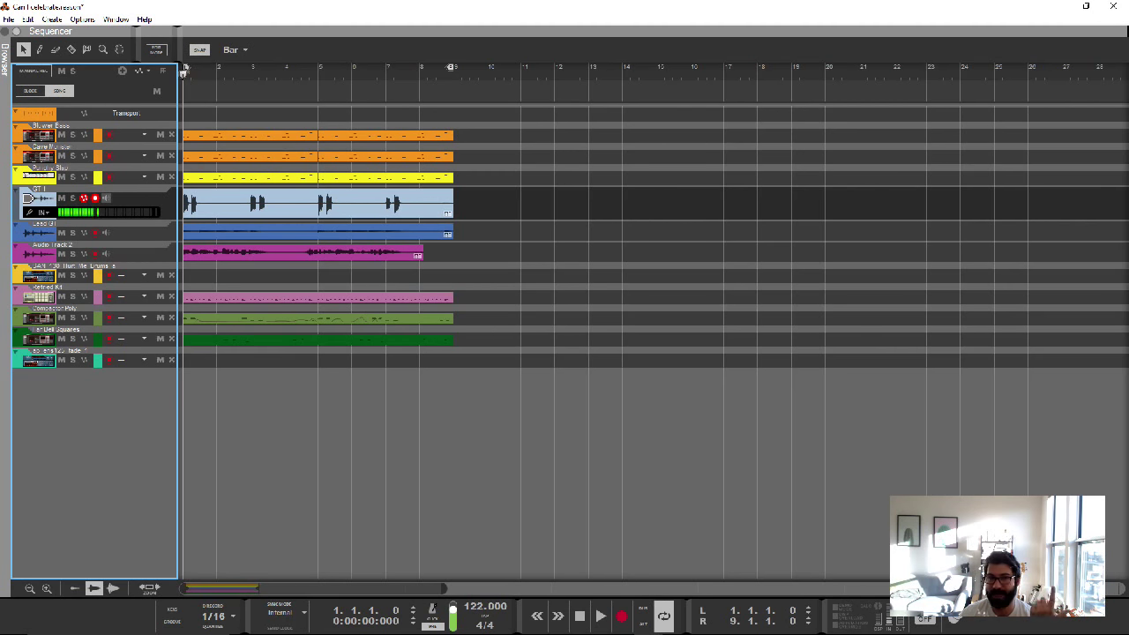
{"action": "left_click", "coordinate": [41, 212]}
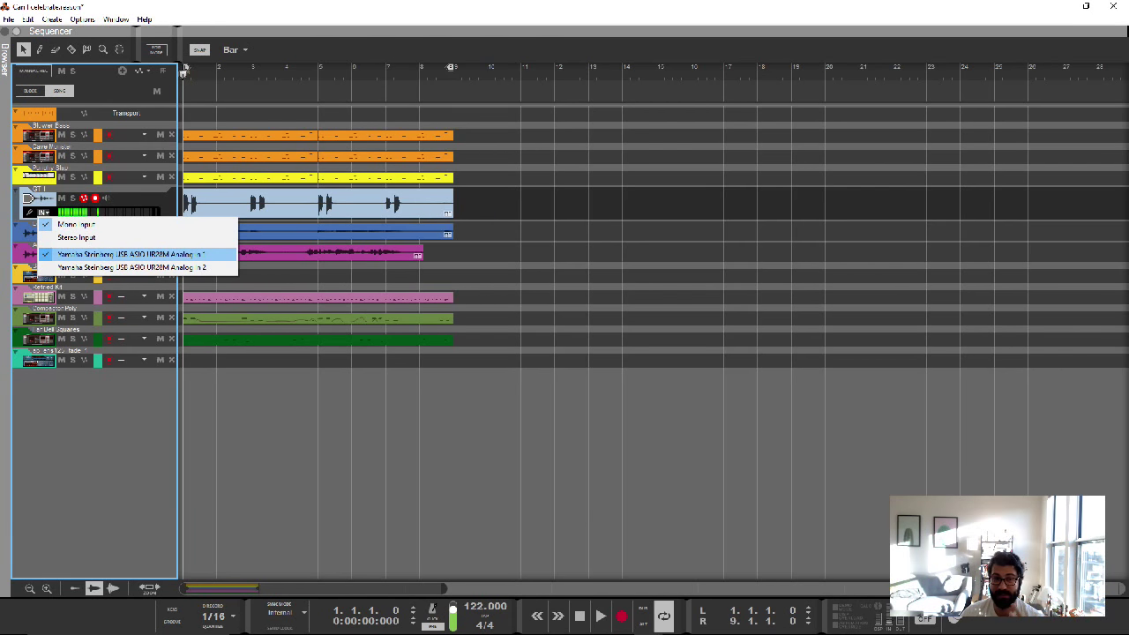
{"action": "left_click", "coordinate": [43, 212]}
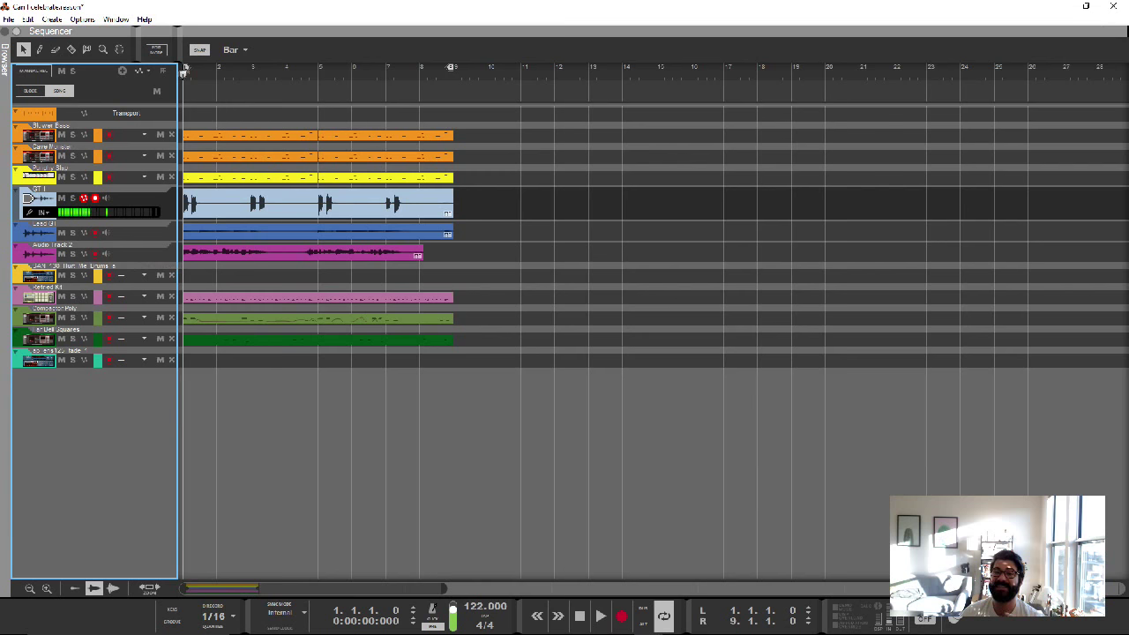
{"action": "left_click", "coordinate": [42, 212]}
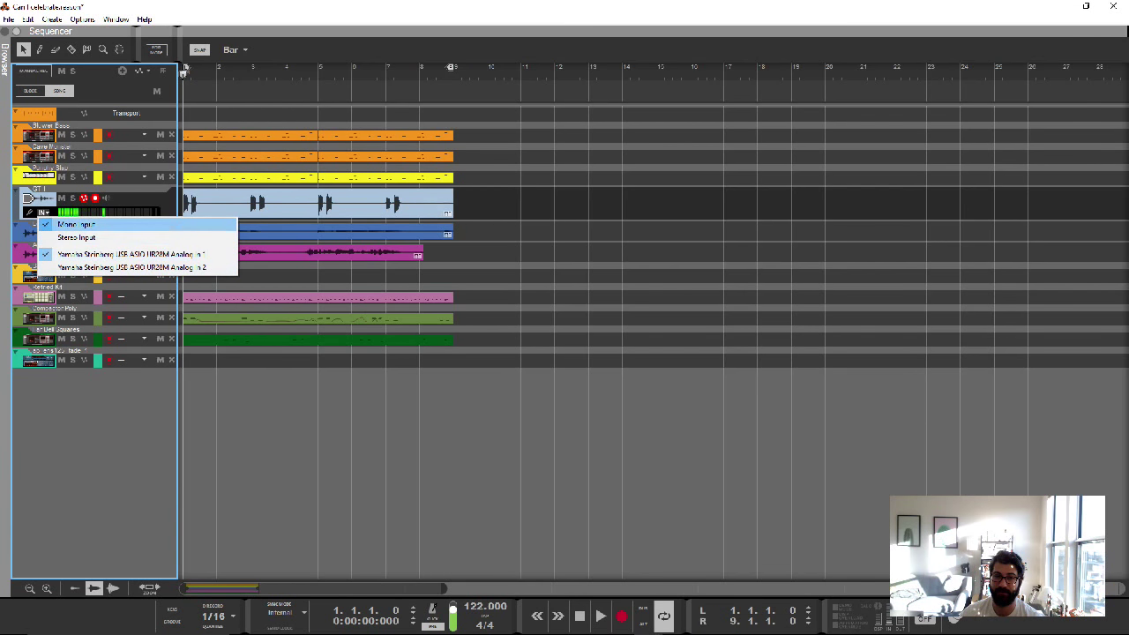
{"action": "left_click", "coordinate": [77, 206]}
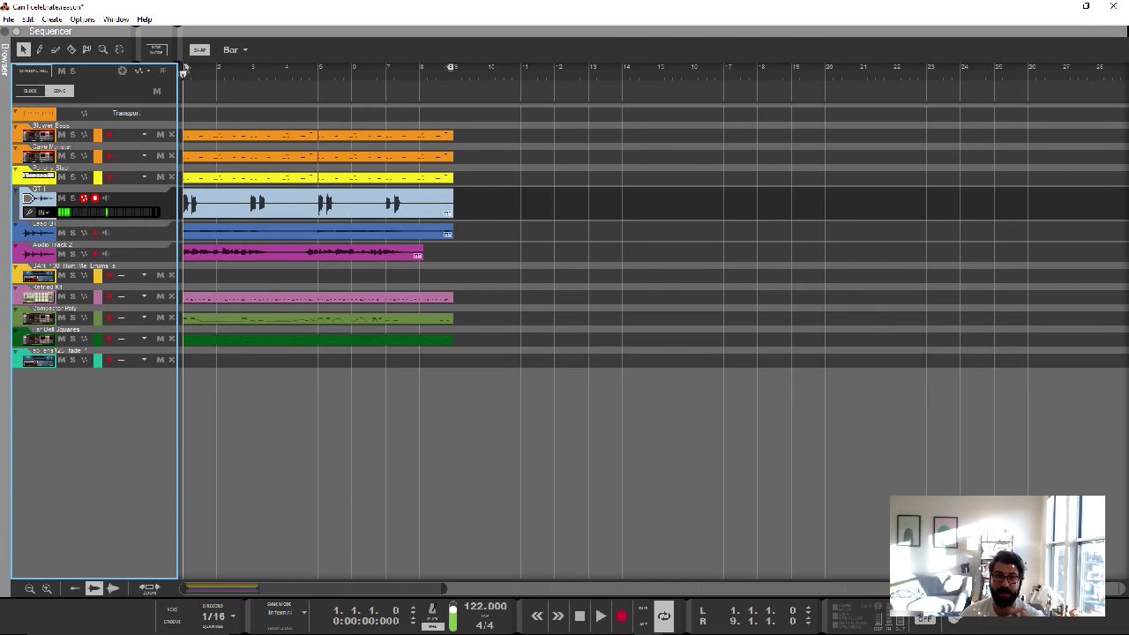
Switch the GT 1 track's tuner on and off, and fold and unfold the track in the list
{"action": "left_click", "coordinate": [30, 212]}
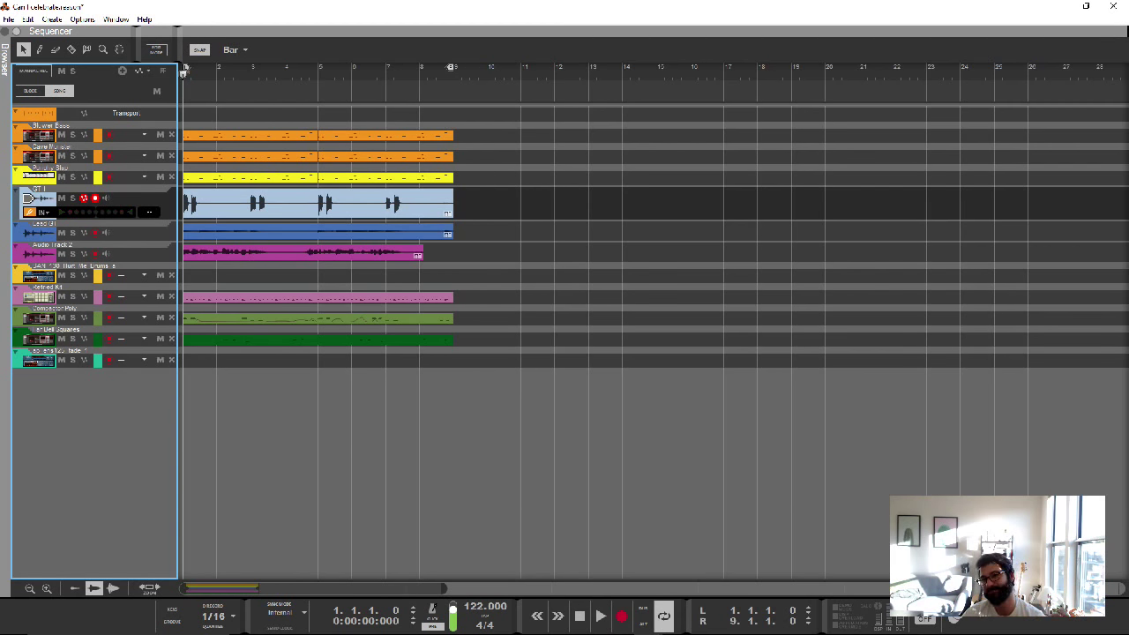
{"action": "left_click", "coordinate": [30, 212]}
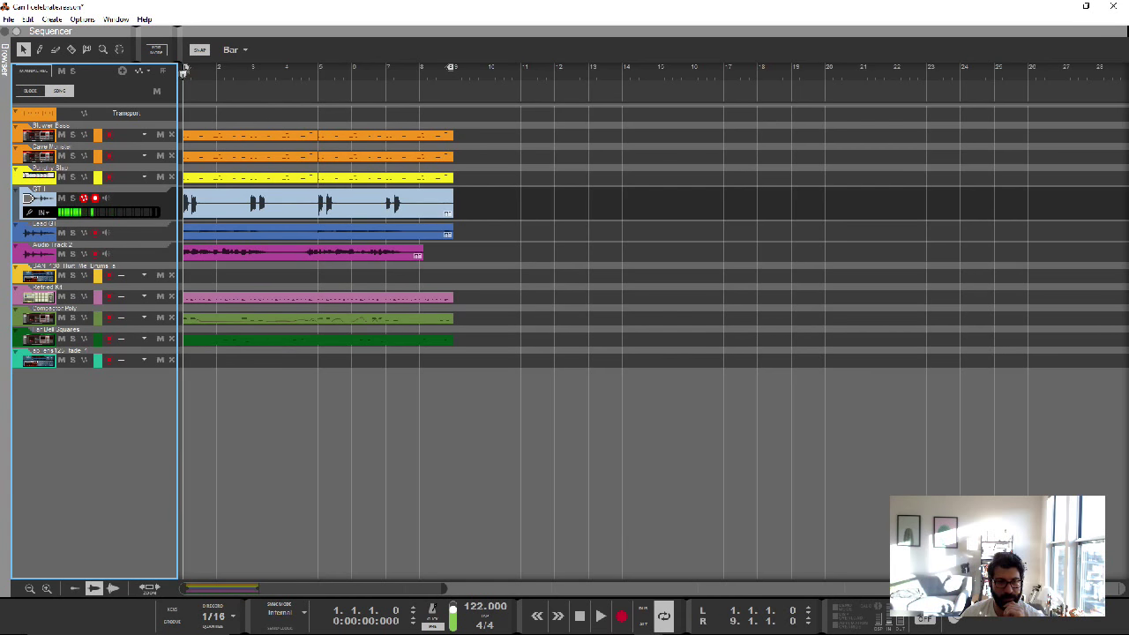
{"action": "left_click", "coordinate": [15, 190]}
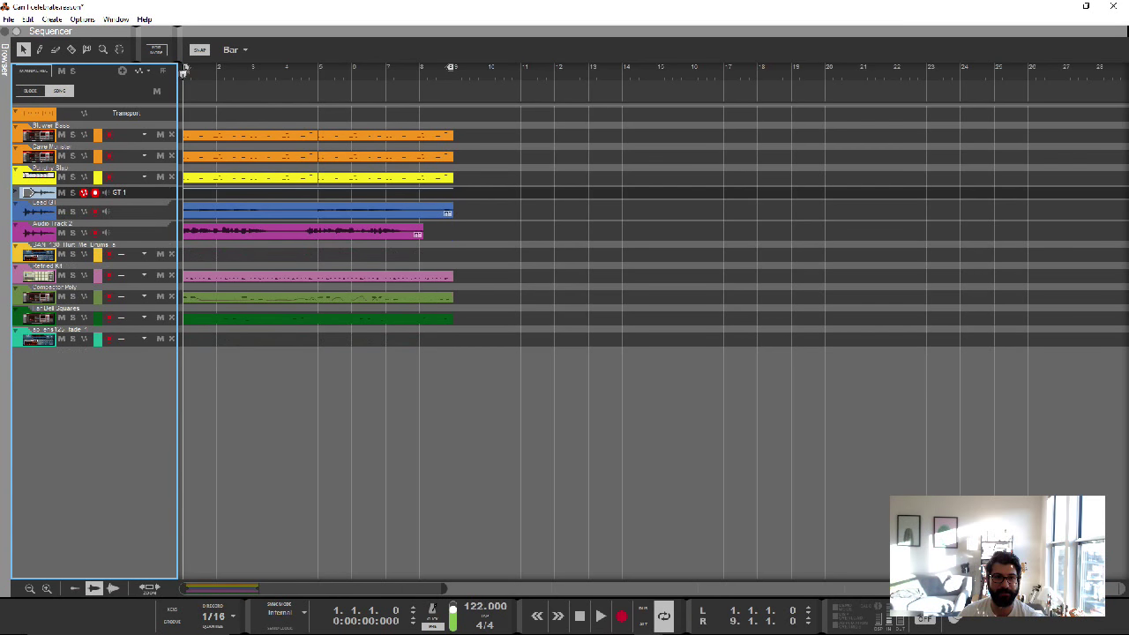
{"action": "left_click", "coordinate": [15, 192]}
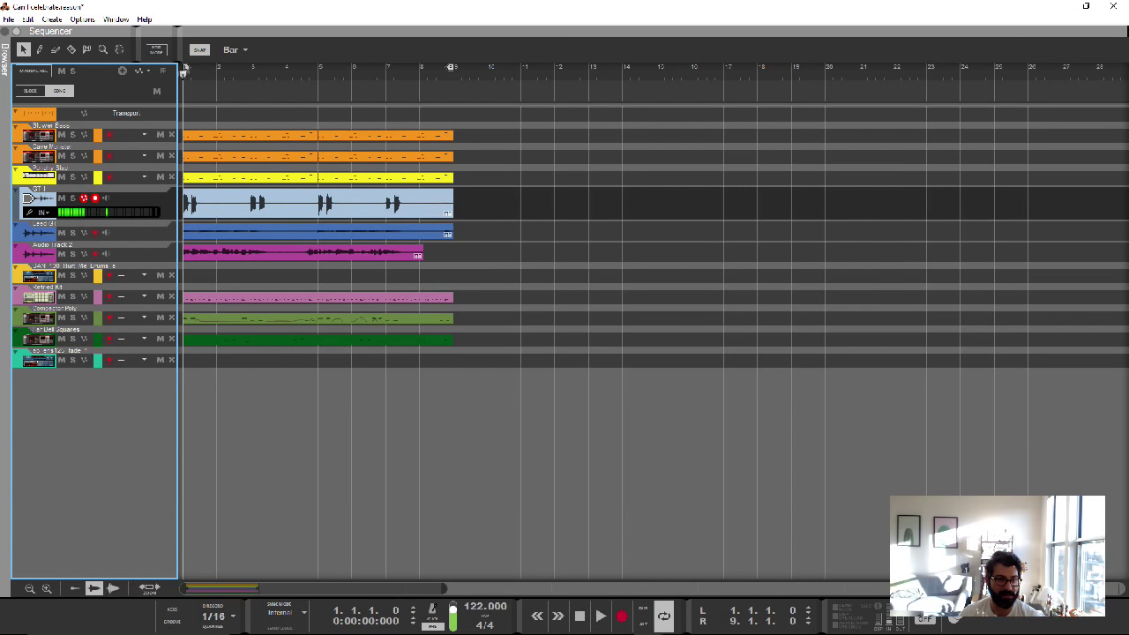
{"action": "left_click", "coordinate": [15, 191]}
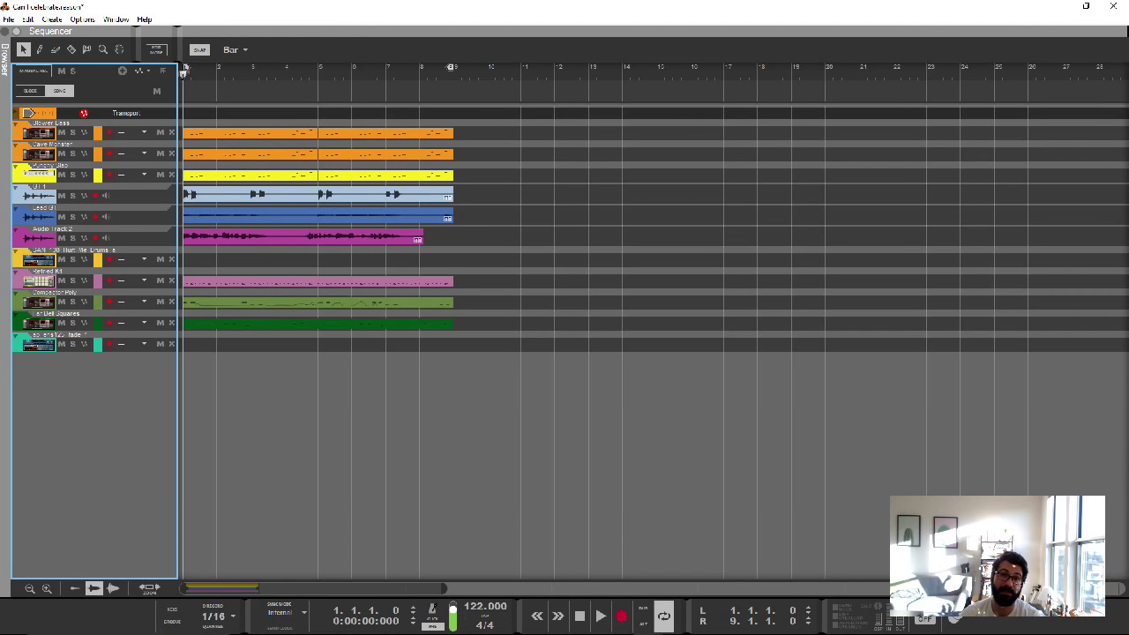
Add a tempo automation lane to the Transport track
{"action": "right_click", "coordinate": [476, 606]}
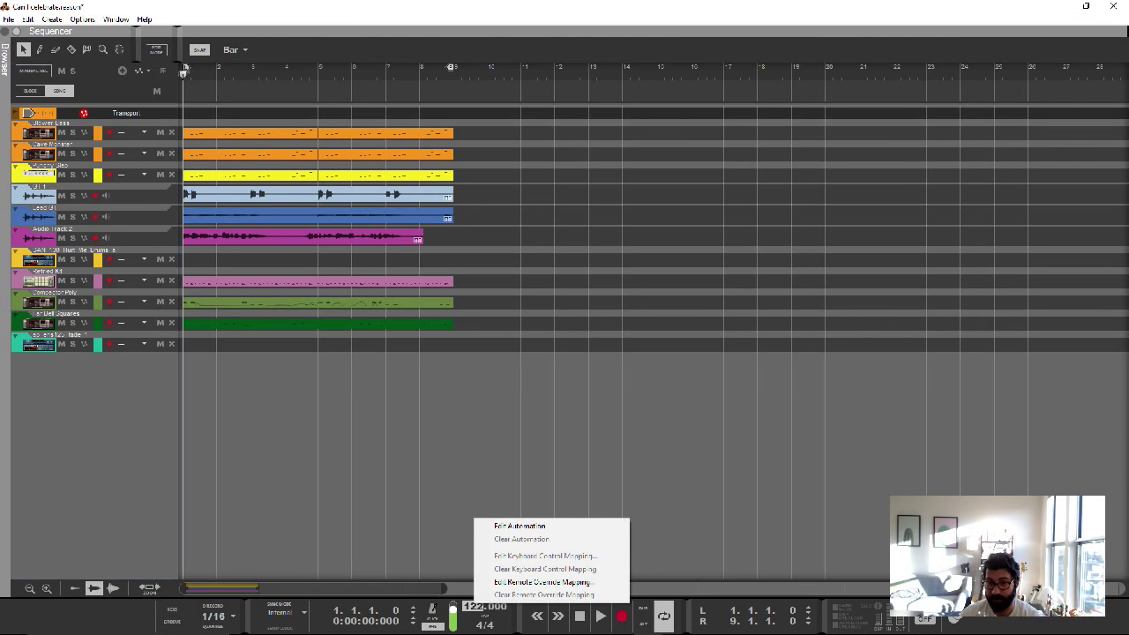
{"action": "left_click", "coordinate": [520, 526]}
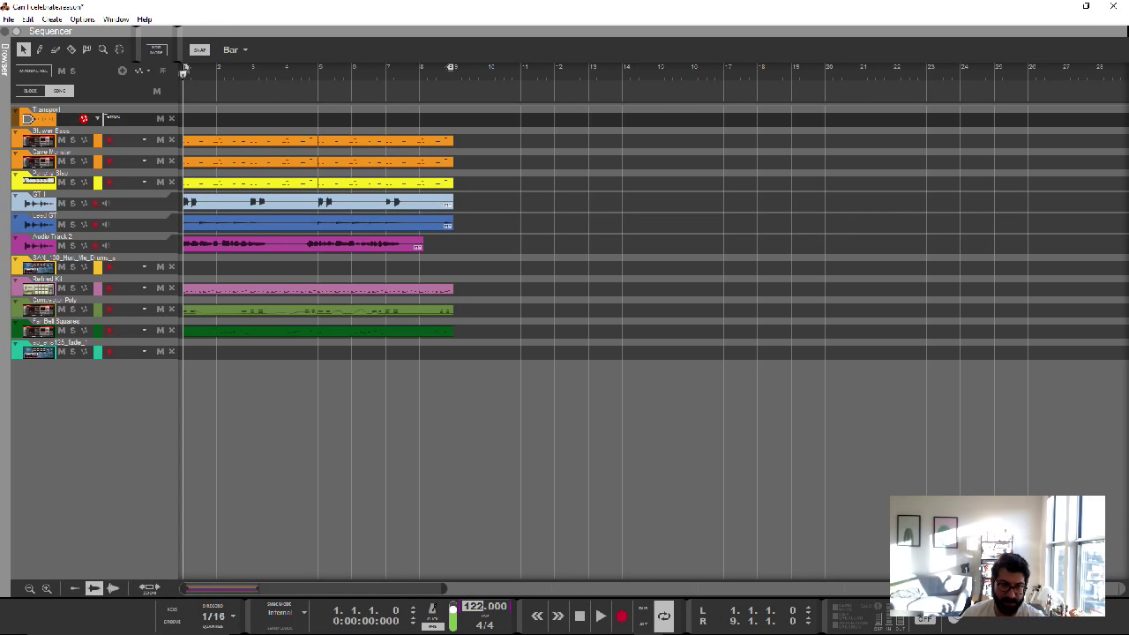
Increase and decrease the height of all sequencer tracks several times, ending at a compact height
{"action": "left_click", "coordinate": [47, 588]}
{"action": "left_click", "coordinate": [47, 588]}
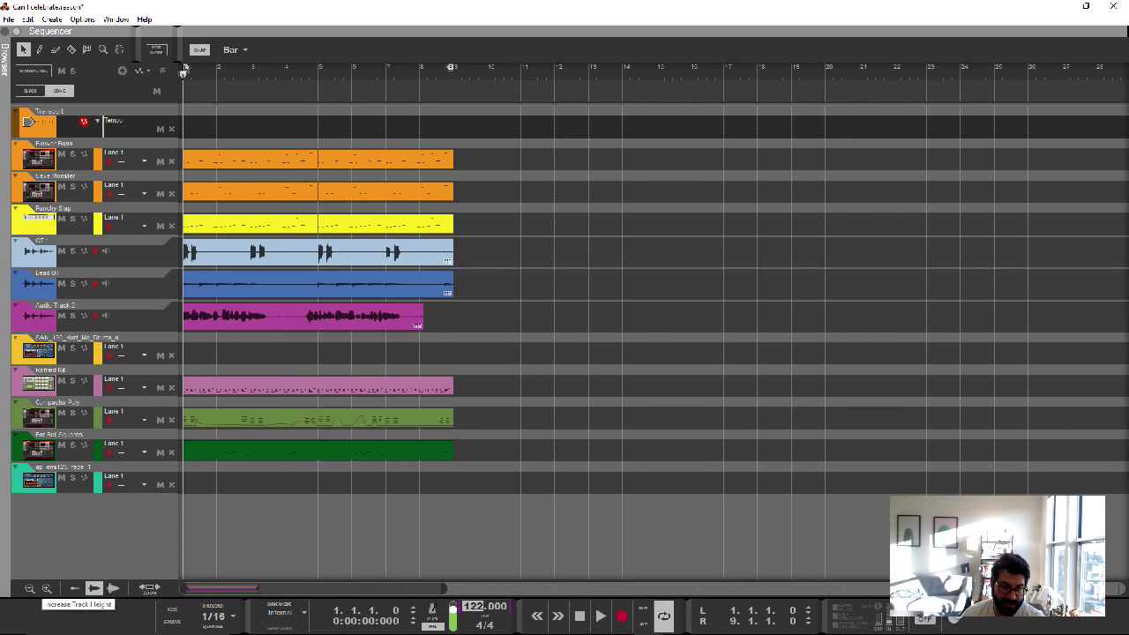
{"action": "left_click", "coordinate": [29, 589]}
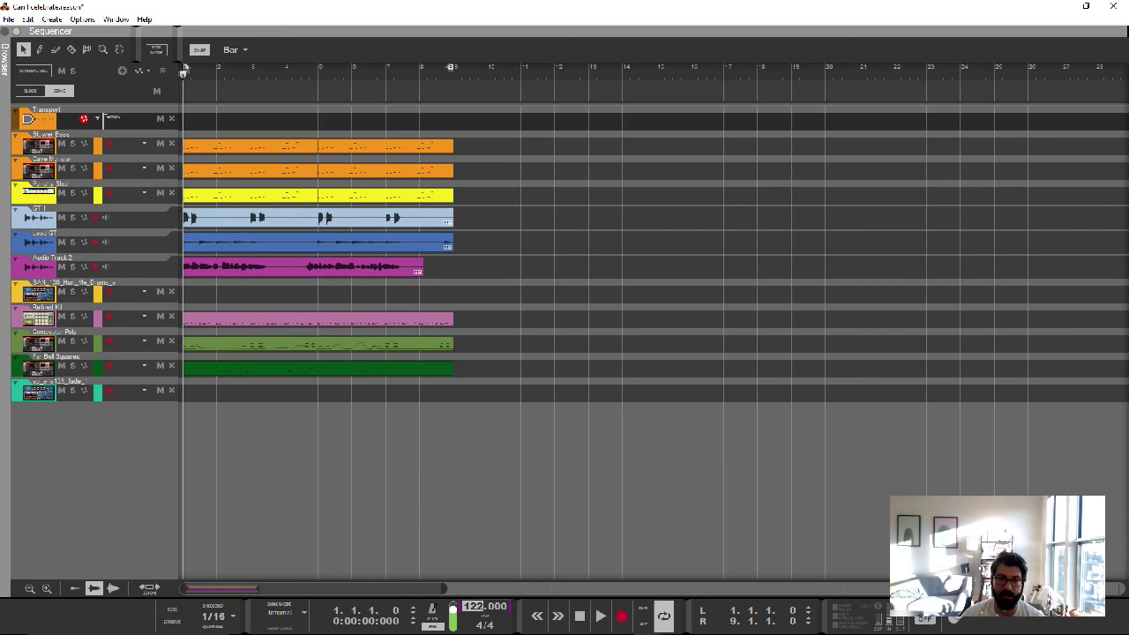
{"action": "left_click", "coordinate": [47, 588]}
{"action": "left_click", "coordinate": [46, 588]}
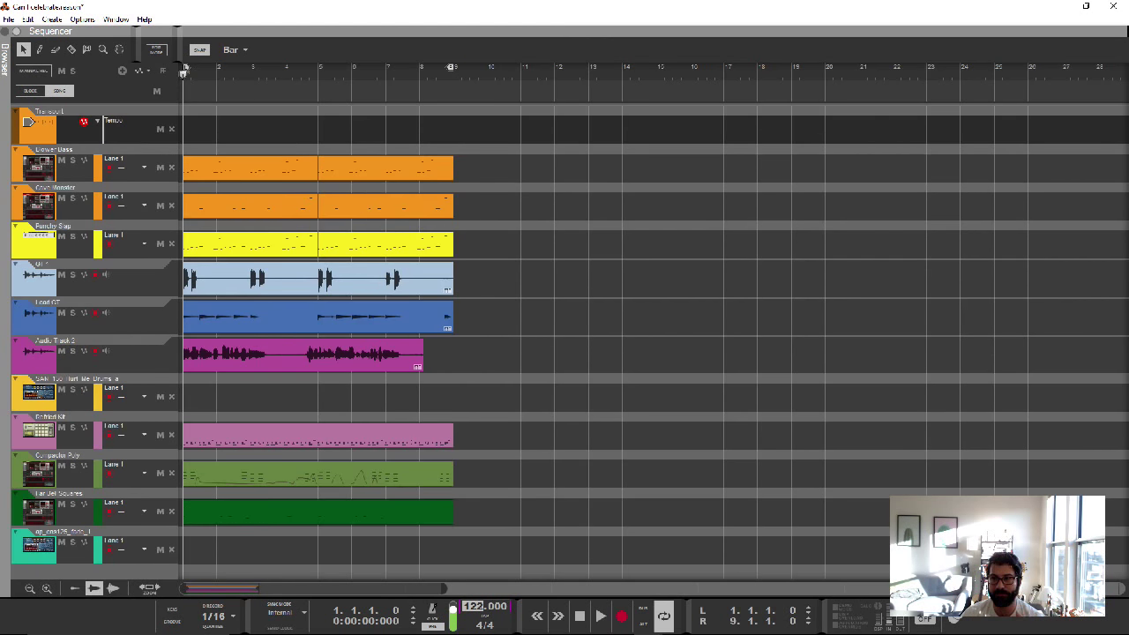
{"action": "left_click", "coordinate": [29, 588]}
{"action": "left_click", "coordinate": [29, 588]}
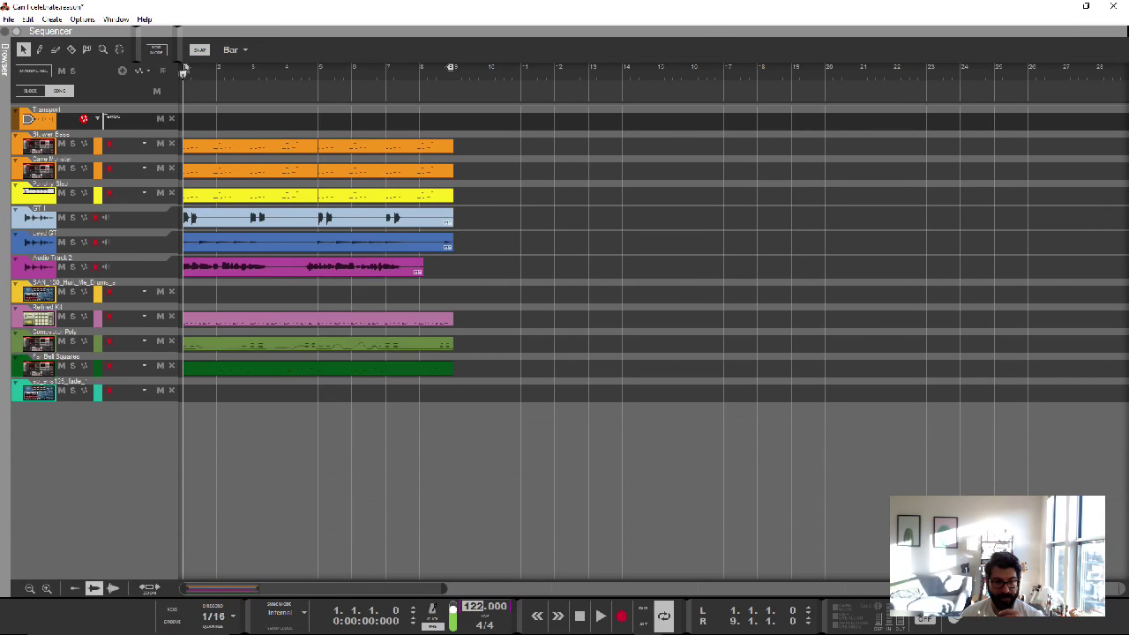
Enlarge the waveforms inside the audio clips and zoom the timeline to fit all clips in the song
{"action": "left_click", "coordinate": [113, 588]}
{"action": "left_click", "coordinate": [112, 588]}
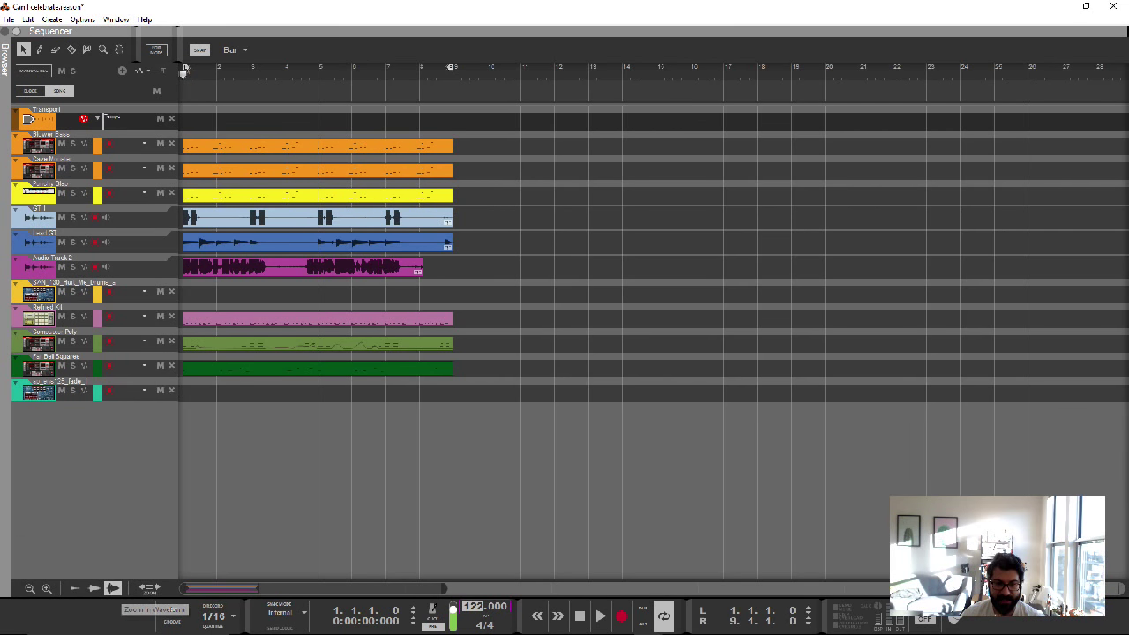
{"action": "left_click", "coordinate": [150, 587]}
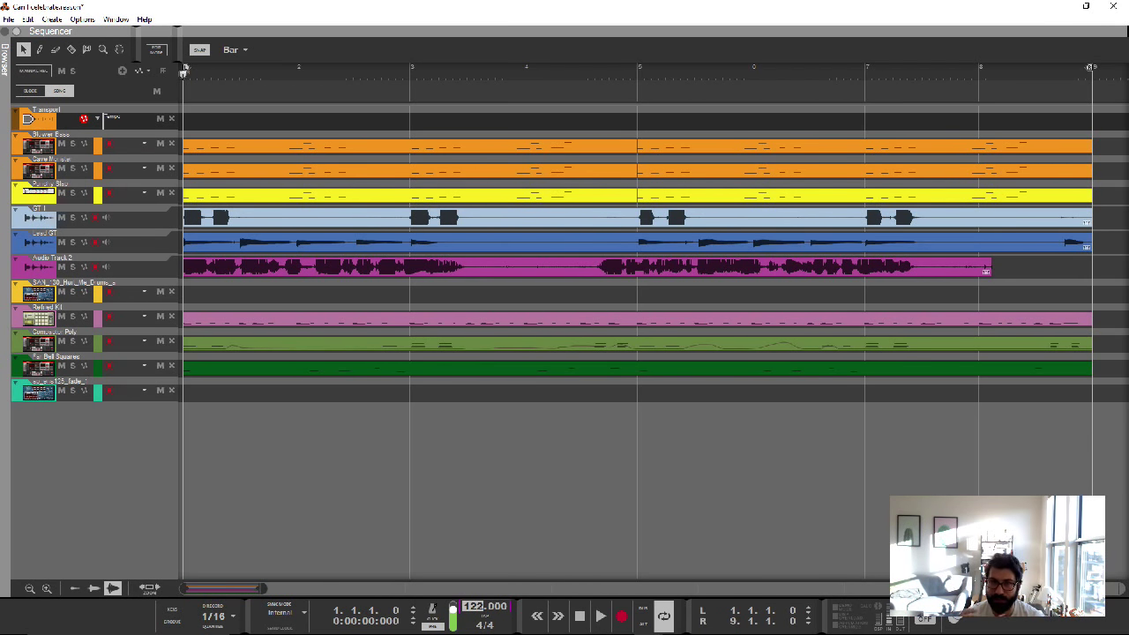
Zoom the timeline to the first Blower Bass clip and to both Blower Bass clips together, and clear the selection
{"action": "left_click", "coordinate": [636, 146]}
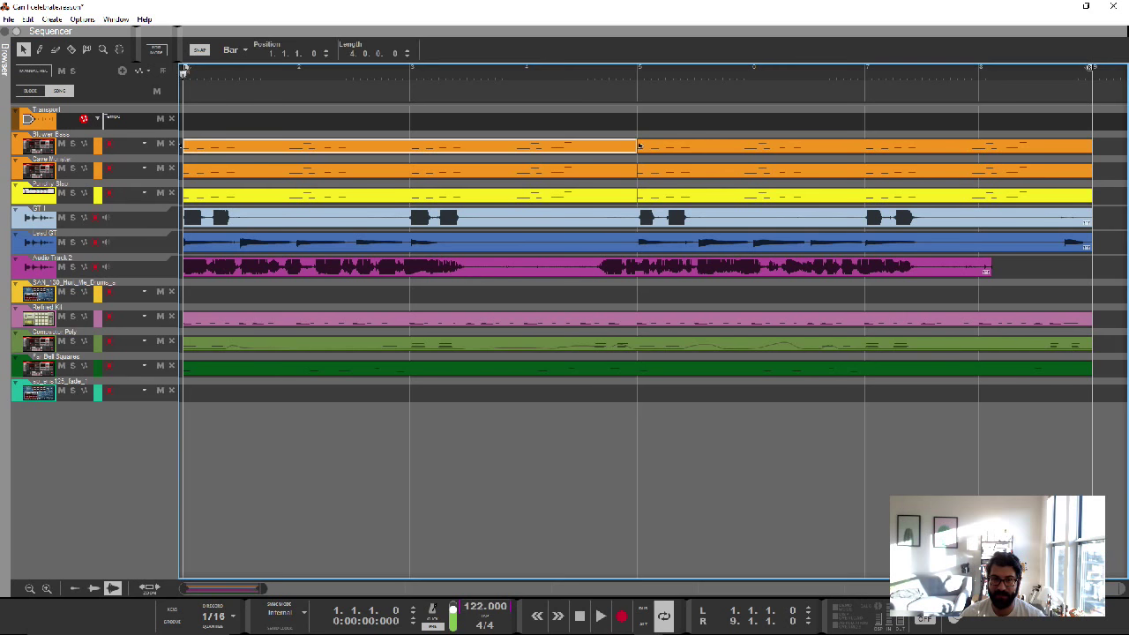
{"action": "left_click", "coordinate": [149, 587]}
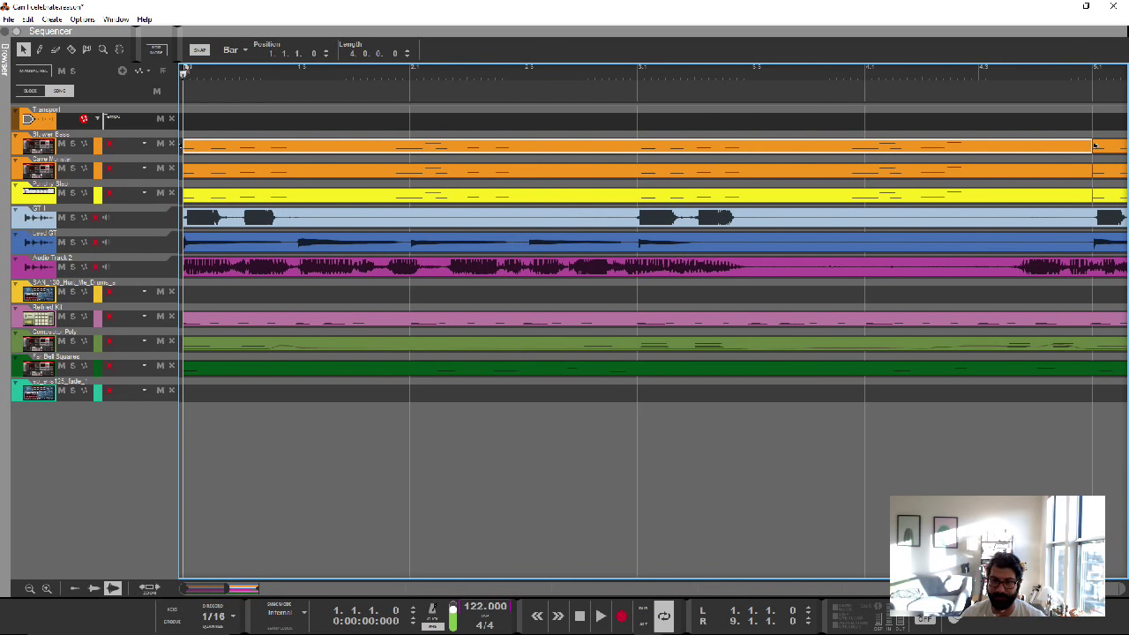
{"action": "key", "text": "z"}
{"action": "left_click_drag", "start_coordinate": [892, 138], "coordinate": [183, 278]}
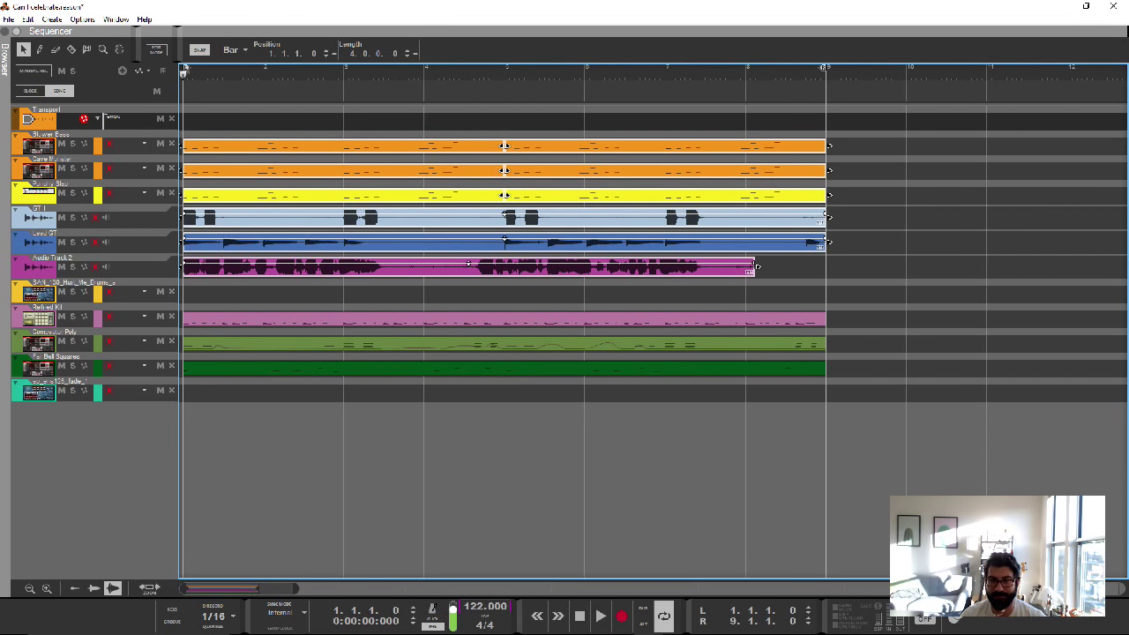
{"action": "left_click_drag", "start_coordinate": [890, 138], "coordinate": [180, 151]}
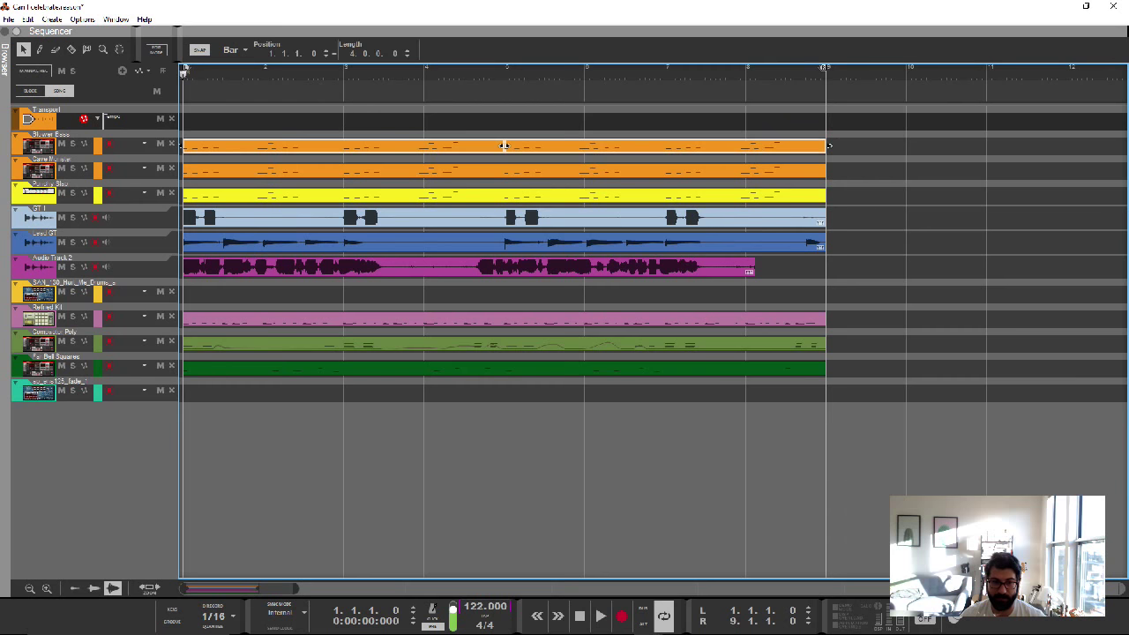
{"action": "key", "text": "z"}
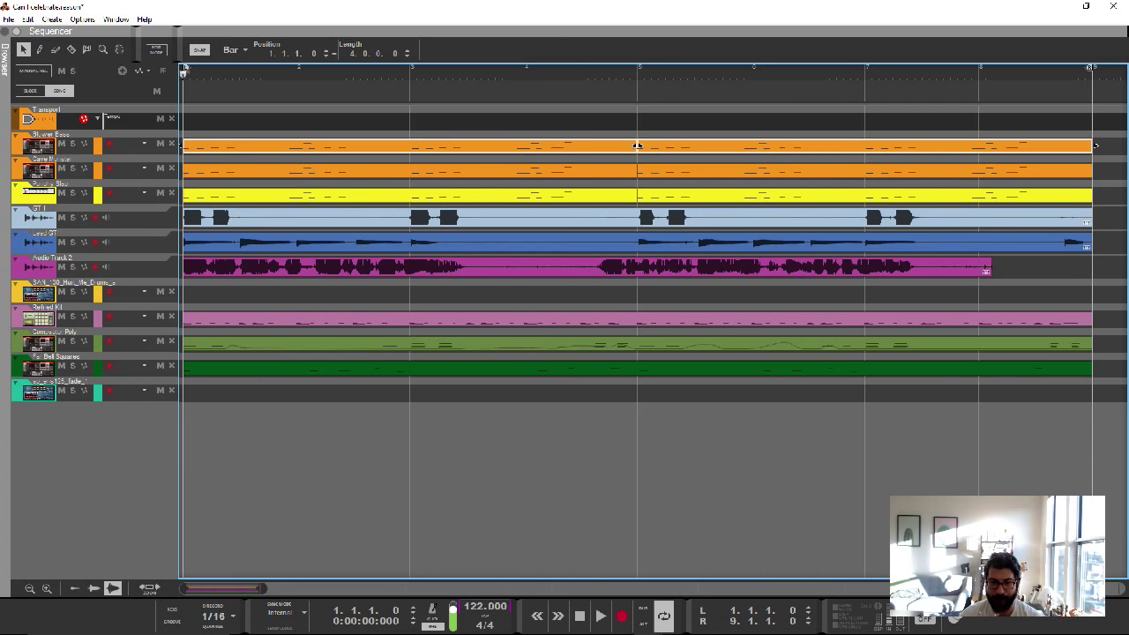
{"action": "mouse_move", "coordinate": [264, 588]}
{"action": "left_mouse_down"}
{"action": "mouse_move", "coordinate": [417, 588]}
{"action": "mouse_move", "coordinate": [241, 588]}
{"action": "mouse_move", "coordinate": [393, 588]}
{"action": "mouse_move", "coordinate": [254, 588]}
{"action": "mouse_move", "coordinate": [271, 588]}
{"action": "left_mouse_up"}
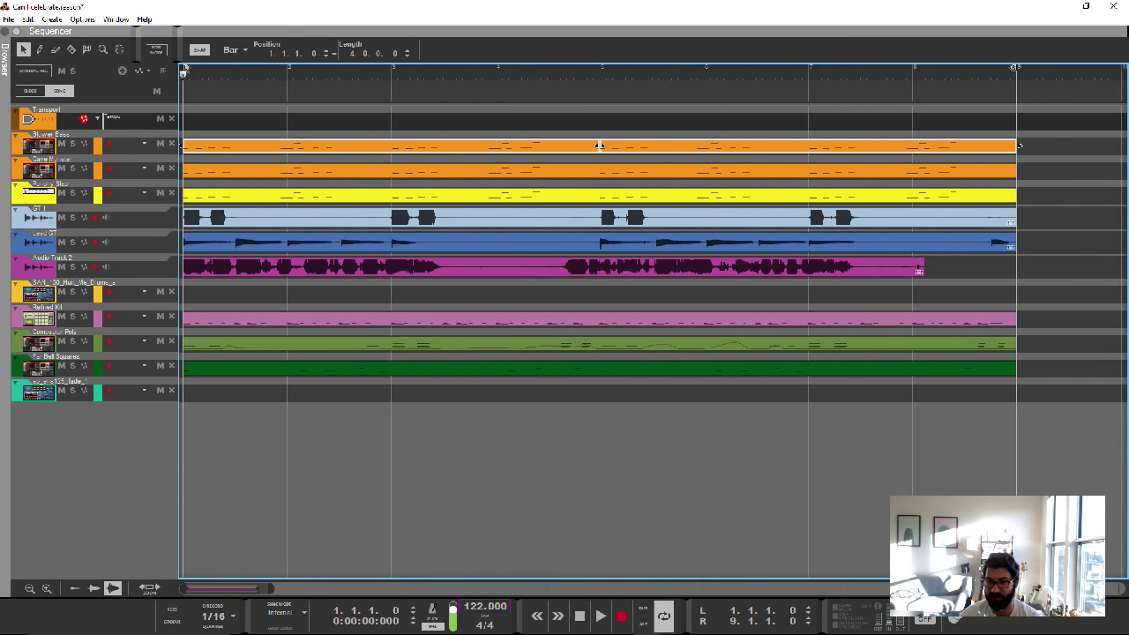
{"action": "key", "text": "Escape"}
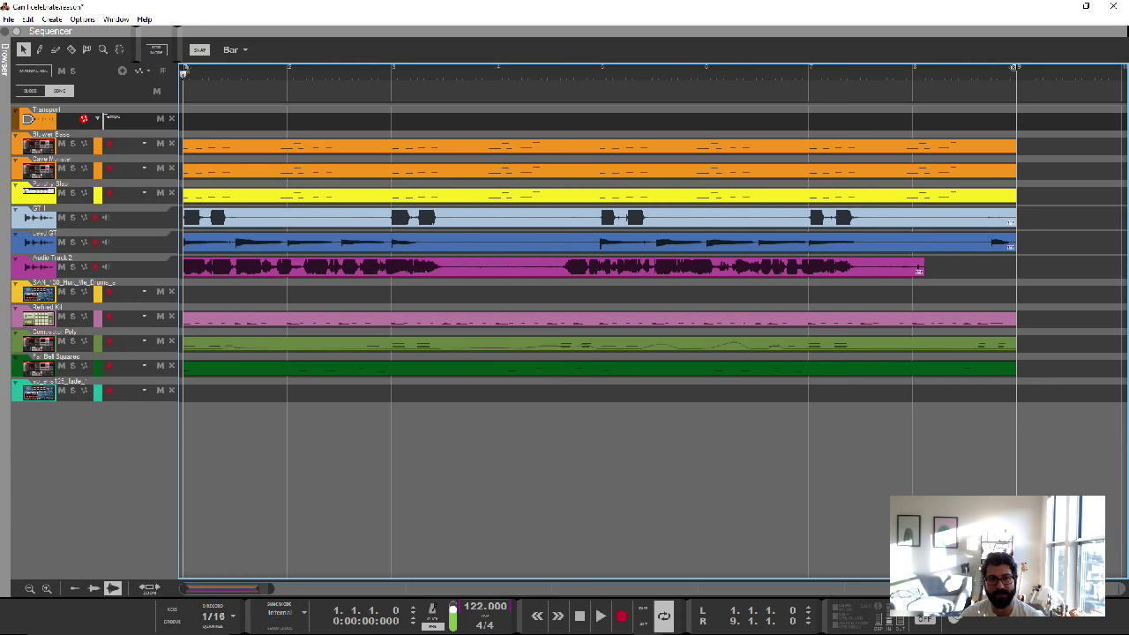
Move the song position to bar 8 and play the loop between the left and right locators, stopping playback at the end
{"action": "mouse_move", "coordinate": [186, 67]}
{"action": "left_mouse_down"}
{"action": "mouse_move", "coordinate": [289, 67]}
{"action": "mouse_move", "coordinate": [185, 67]}
{"action": "left_mouse_up"}
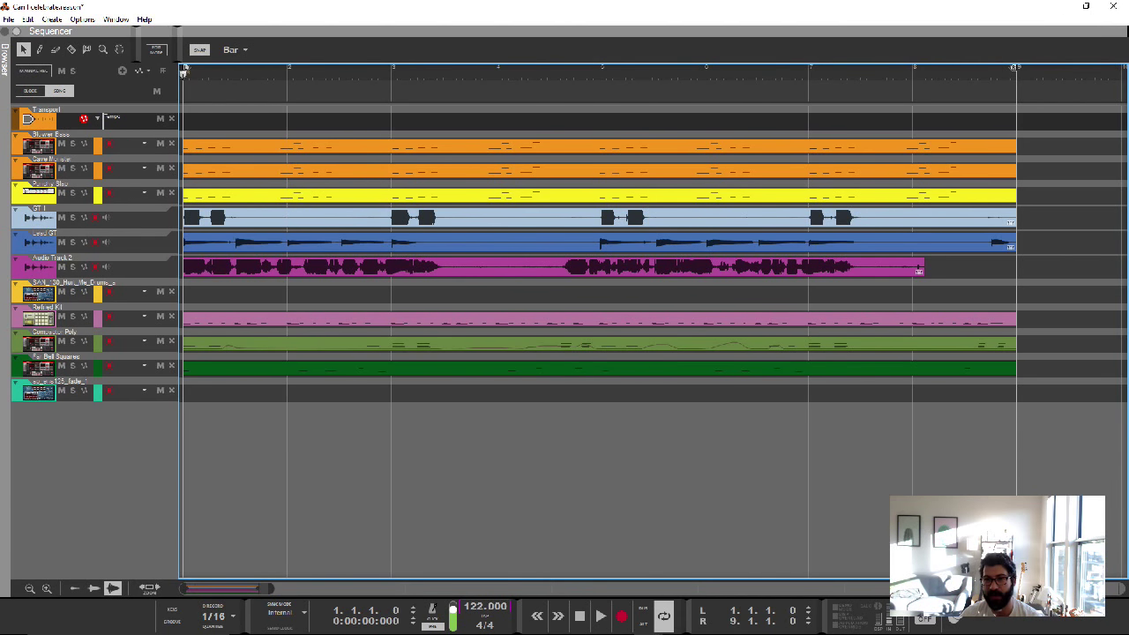
{"action": "left_click", "coordinate": [912, 74]}
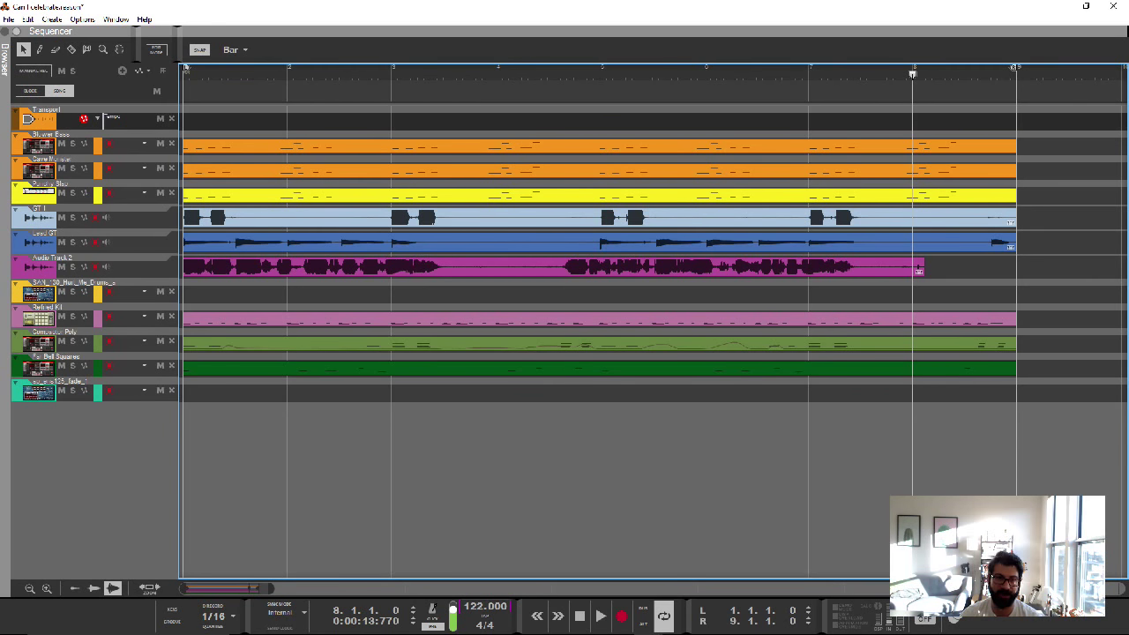
{"action": "key", "text": "space"}
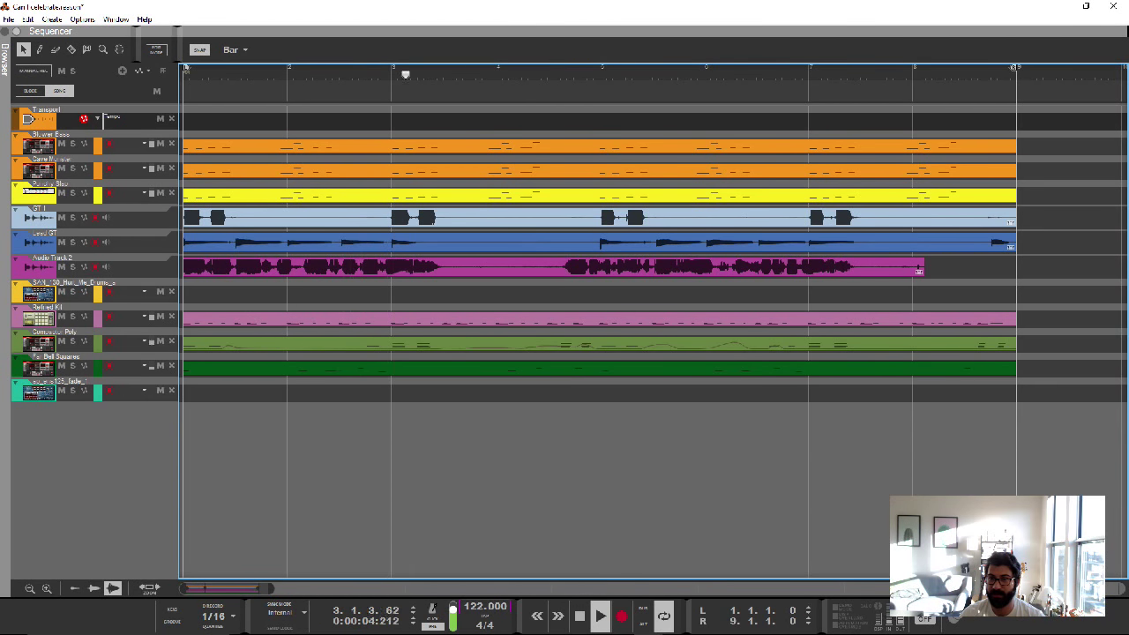
{"action": "key", "text": "space"}
{"action": "key", "text": "space"}
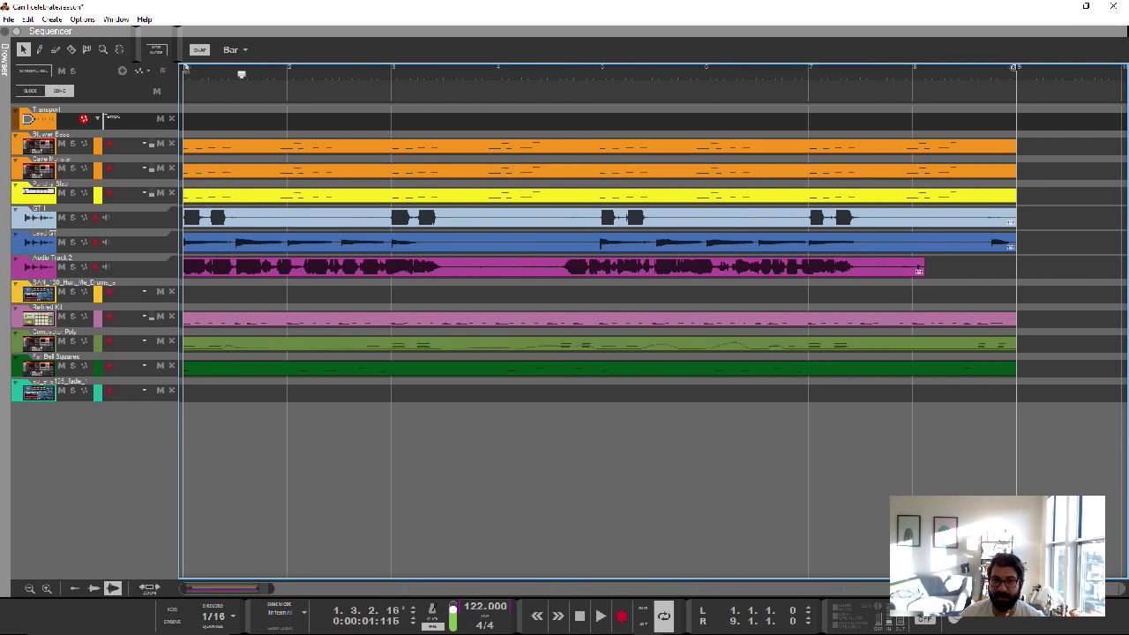
Move the song's end marker earlier to about bar 77 and fit the timeline to the clips again
{"action": "scroll", "coordinate": [185, 69], "scroll_direction": "down", "scroll_amount": 10}
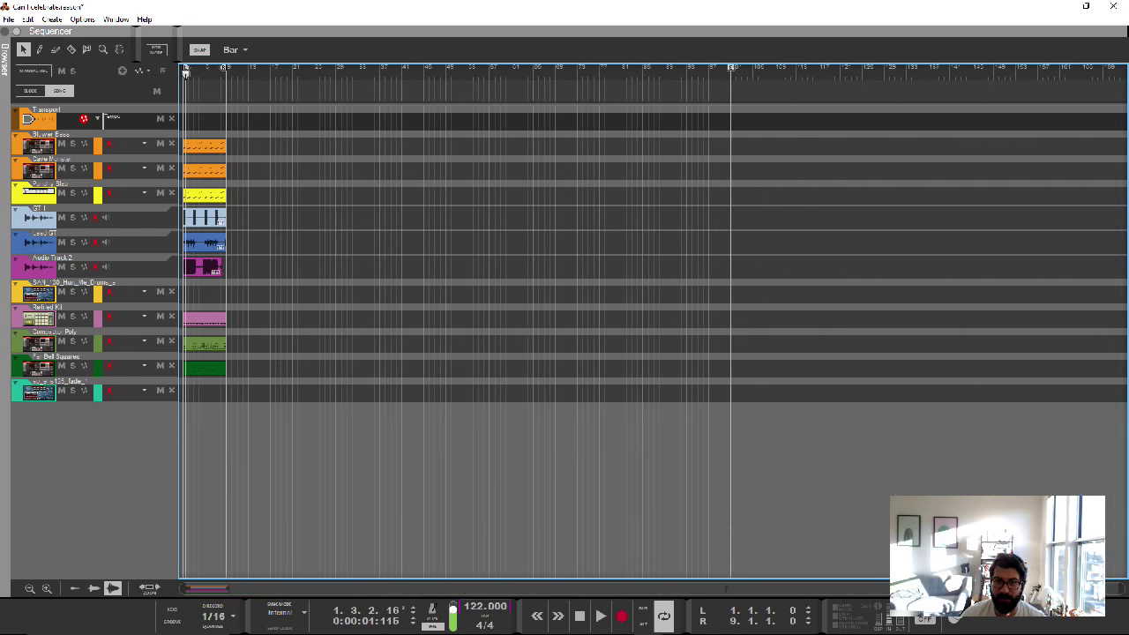
{"action": "mouse_move", "coordinate": [732, 68]}
{"action": "left_mouse_down"}
{"action": "mouse_move", "coordinate": [301, 68]}
{"action": "mouse_move", "coordinate": [598, 67]}
{"action": "left_mouse_up"}
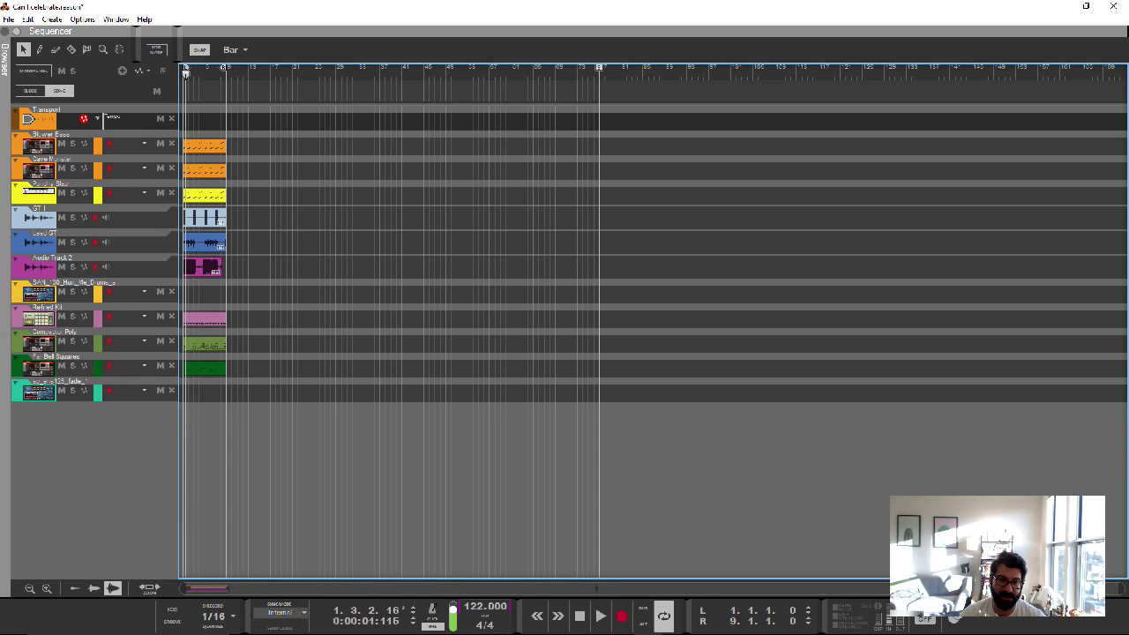
{"action": "left_click", "coordinate": [149, 588]}
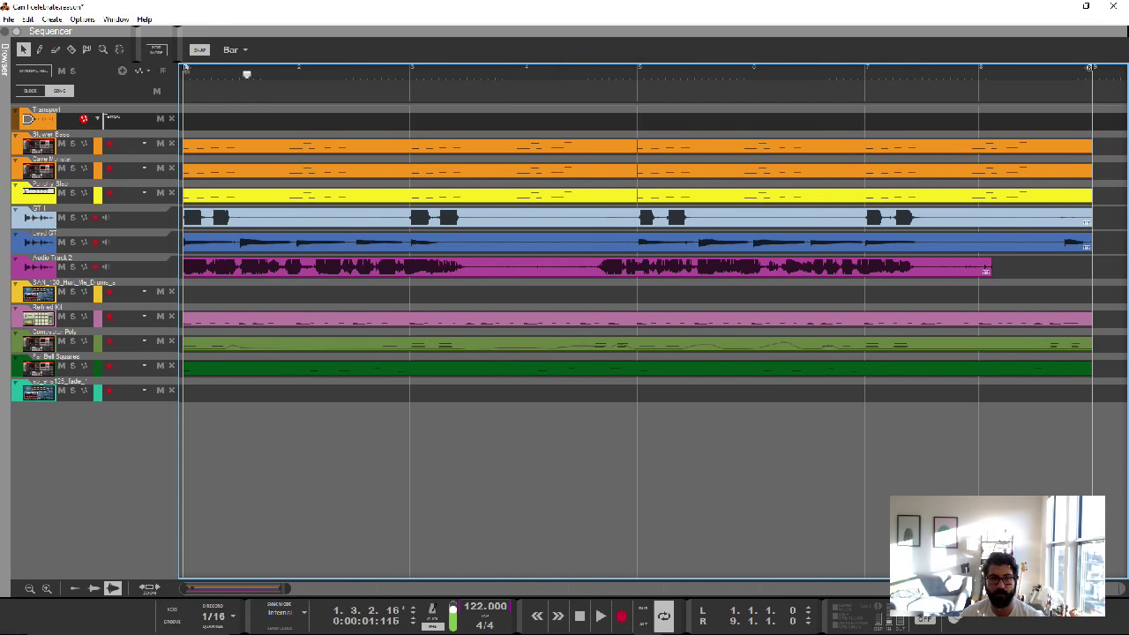
Try the snap values 1/8 and 1/32 for the arrangement grid, and set it to 1/4
{"action": "left_click", "coordinate": [235, 50]}
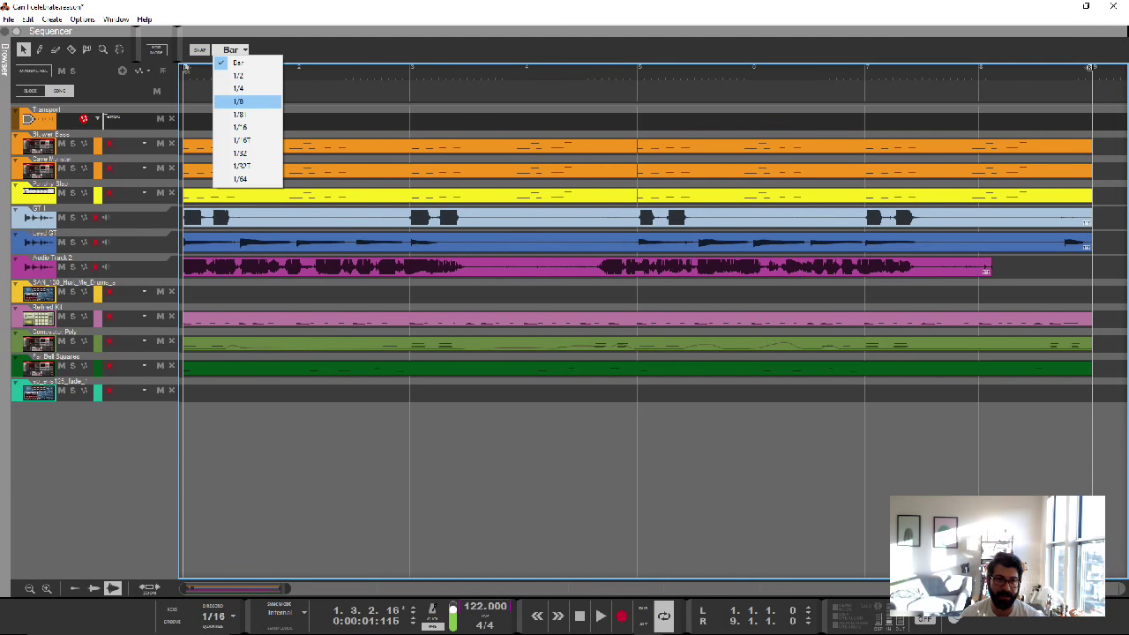
{"action": "left_click", "coordinate": [238, 102]}
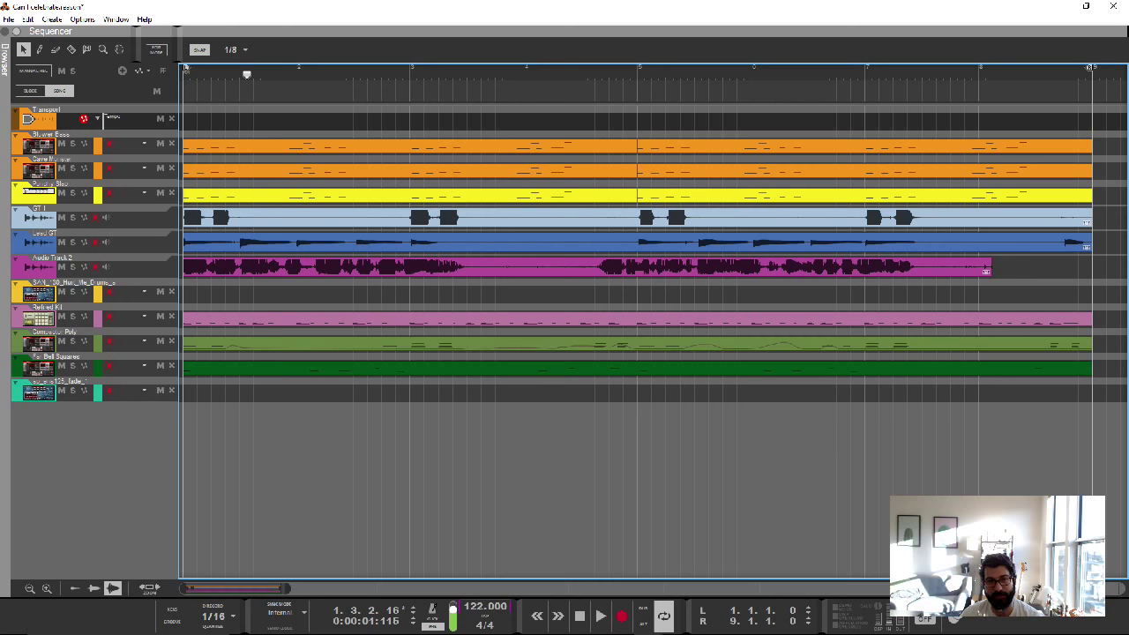
{"action": "left_click", "coordinate": [233, 50]}
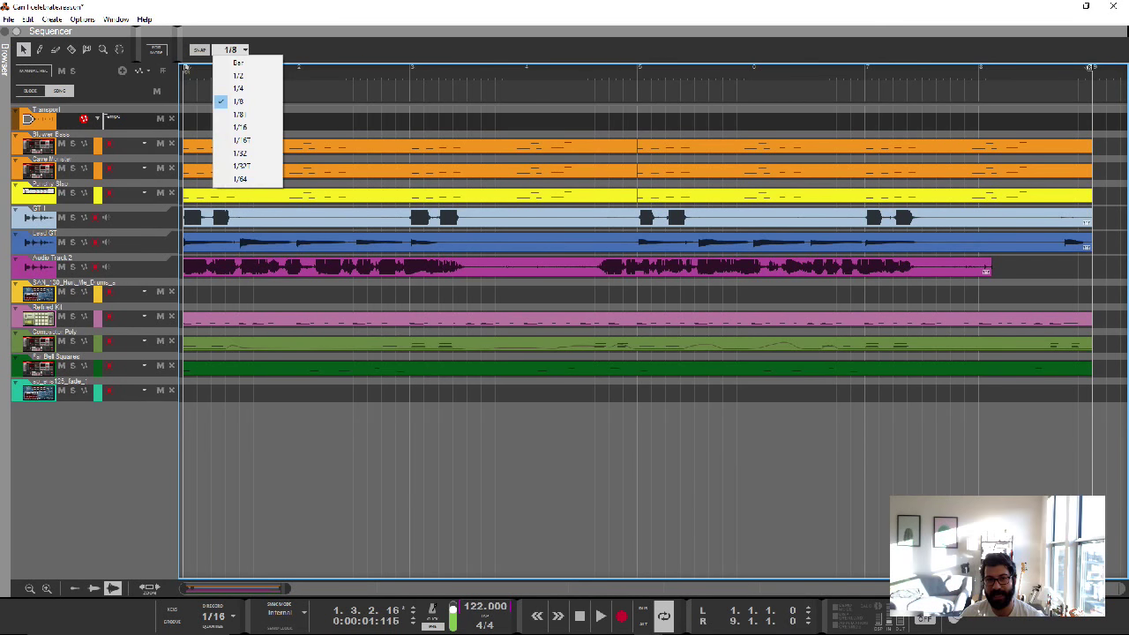
{"action": "left_click", "coordinate": [247, 154]}
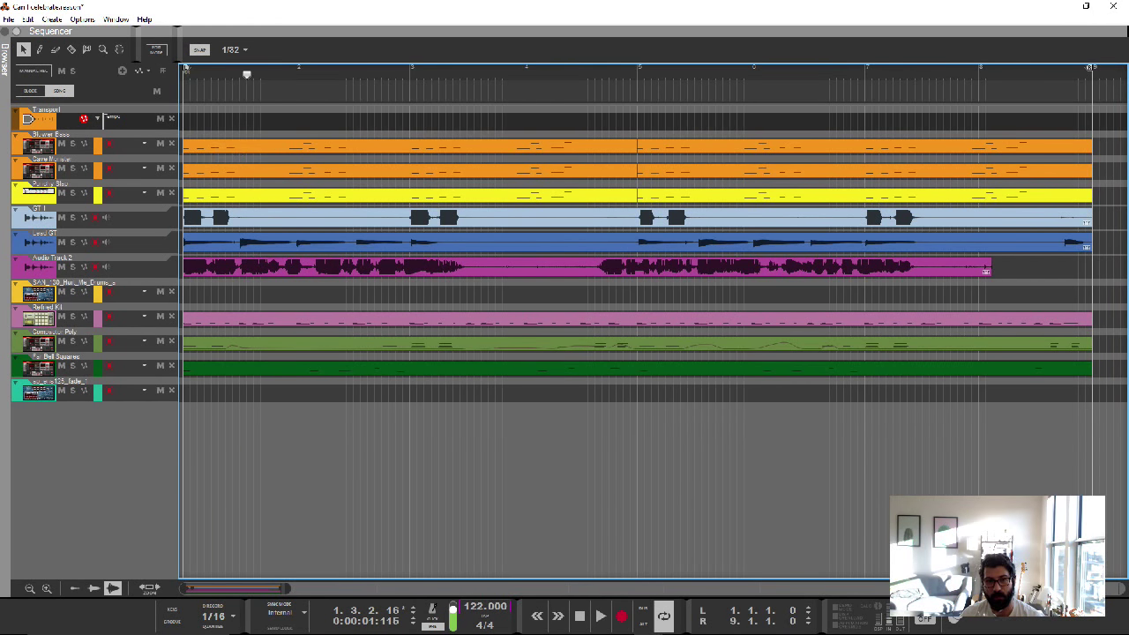
{"action": "left_click", "coordinate": [234, 50]}
{"action": "left_click", "coordinate": [238, 88]}
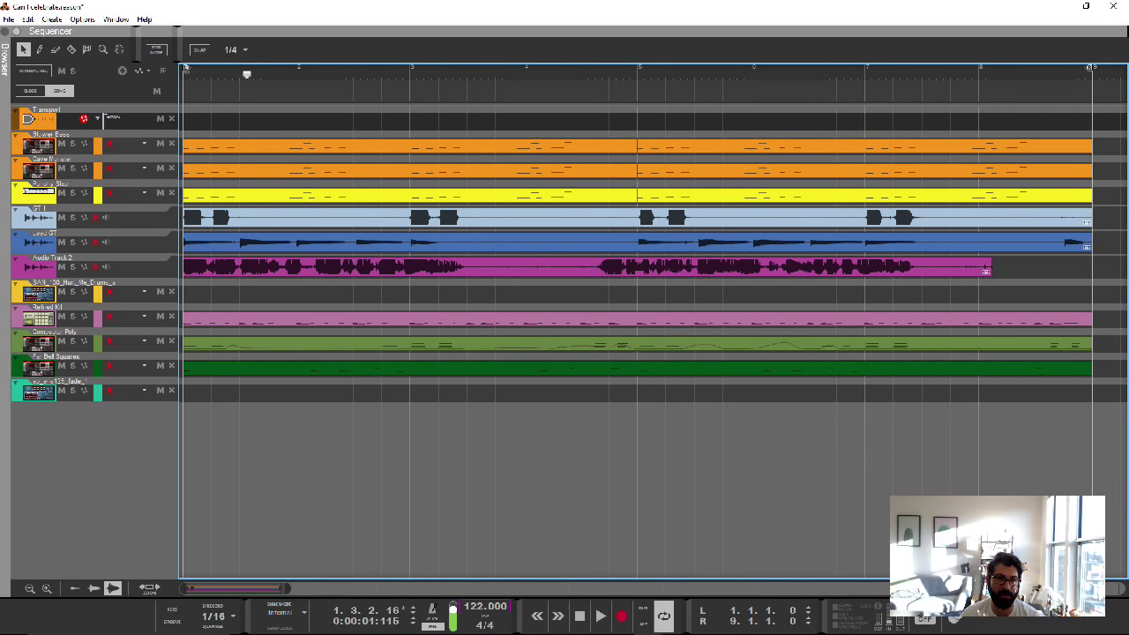
Return the song position to the start of bar 1 and open the first Blower Bass clip in edit mode
{"action": "mouse_move", "coordinate": [247, 74]}
{"action": "left_mouse_down"}
{"action": "mouse_move", "coordinate": [333, 74]}
{"action": "mouse_move", "coordinate": [183, 74]}
{"action": "left_mouse_up"}
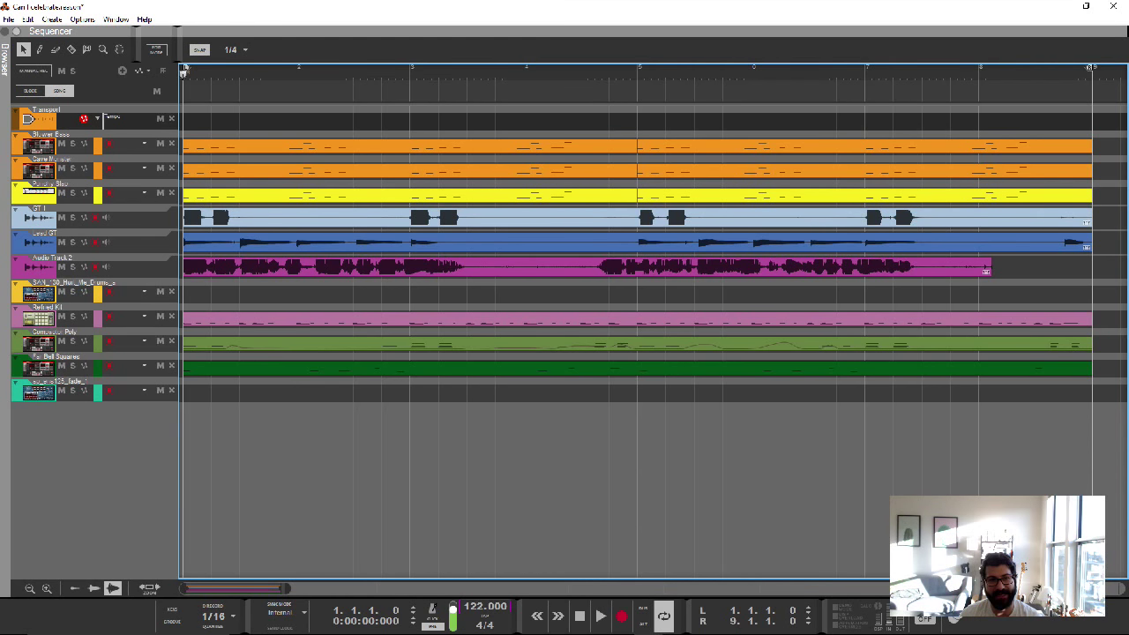
{"action": "left_click", "coordinate": [634, 145]}
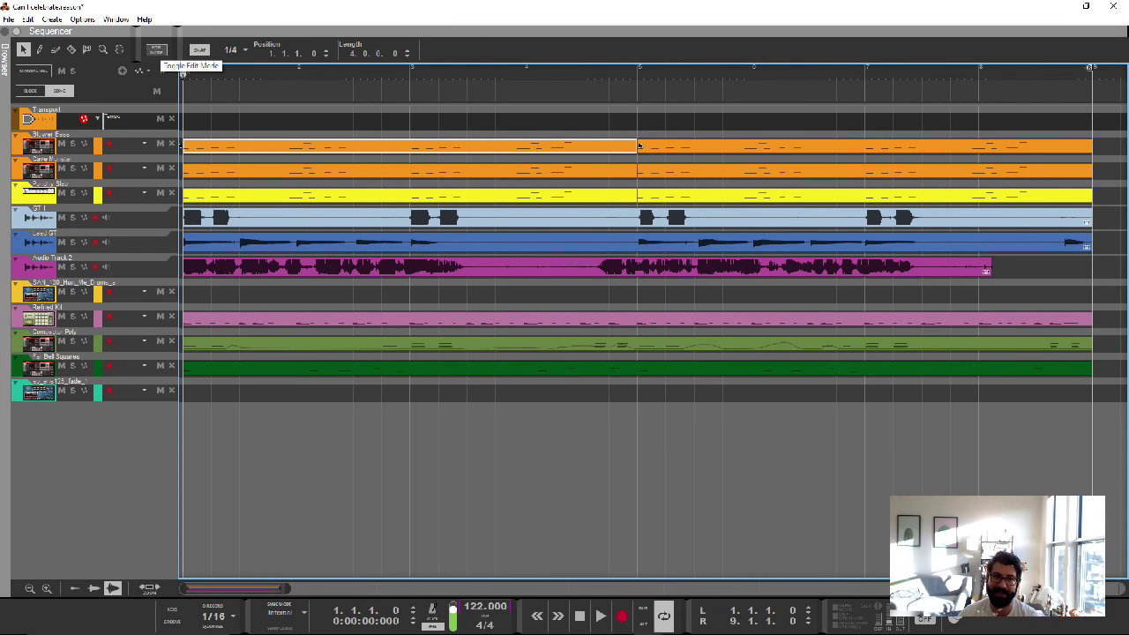
{"action": "double_click", "coordinate": [639, 146]}
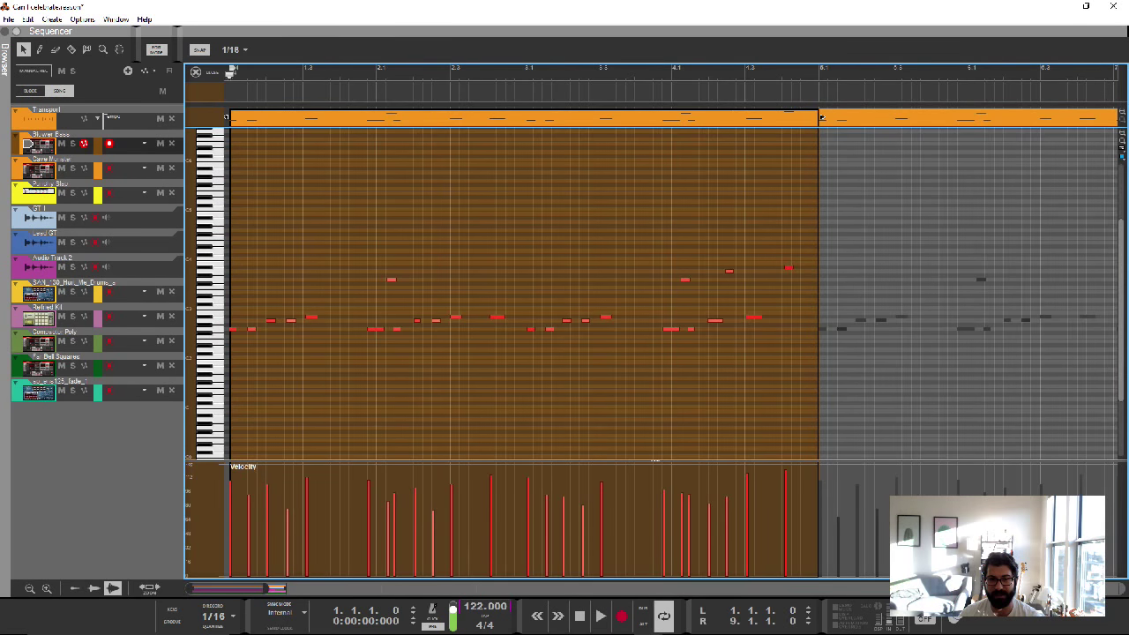
Move the last note of the Blower Bass clip one 1/16 step earlier and down to G#3
{"action": "scroll", "coordinate": [820, 117], "scroll_direction": "up", "scroll_amount": 2}
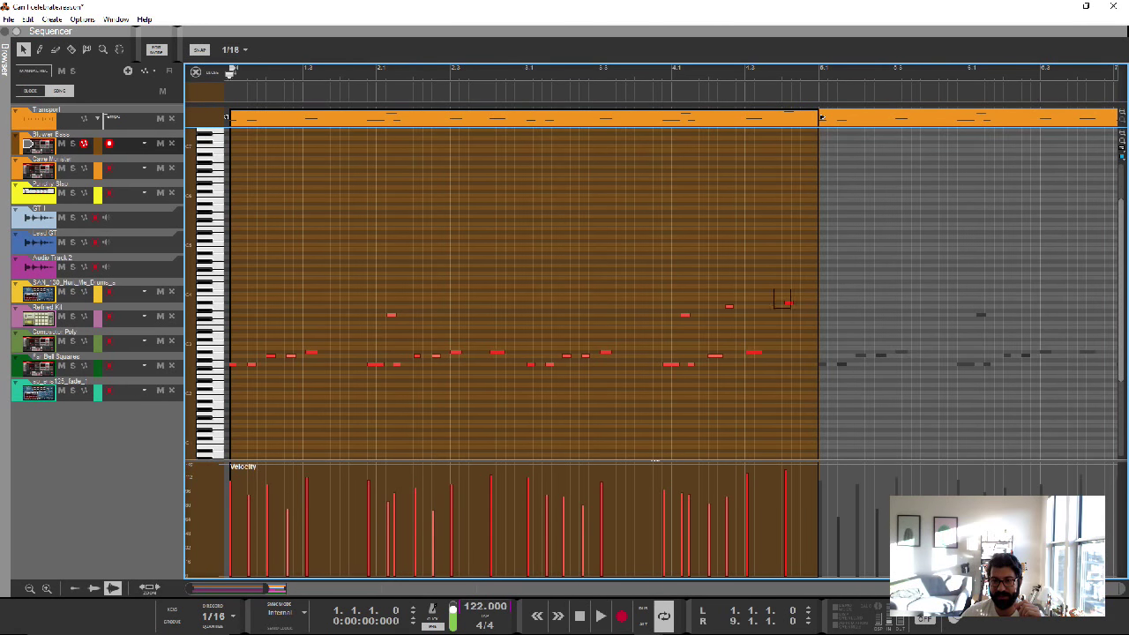
{"action": "left_click", "coordinate": [787, 302]}
{"action": "mouse_move", "coordinate": [788, 302]}
{"action": "left_mouse_down"}
{"action": "mouse_move", "coordinate": [805, 302]}
{"action": "mouse_move", "coordinate": [761, 302]}
{"action": "mouse_move", "coordinate": [807, 303]}
{"action": "mouse_move", "coordinate": [769, 302]}
{"action": "mouse_move", "coordinate": [778, 310]}
{"action": "left_mouse_up"}
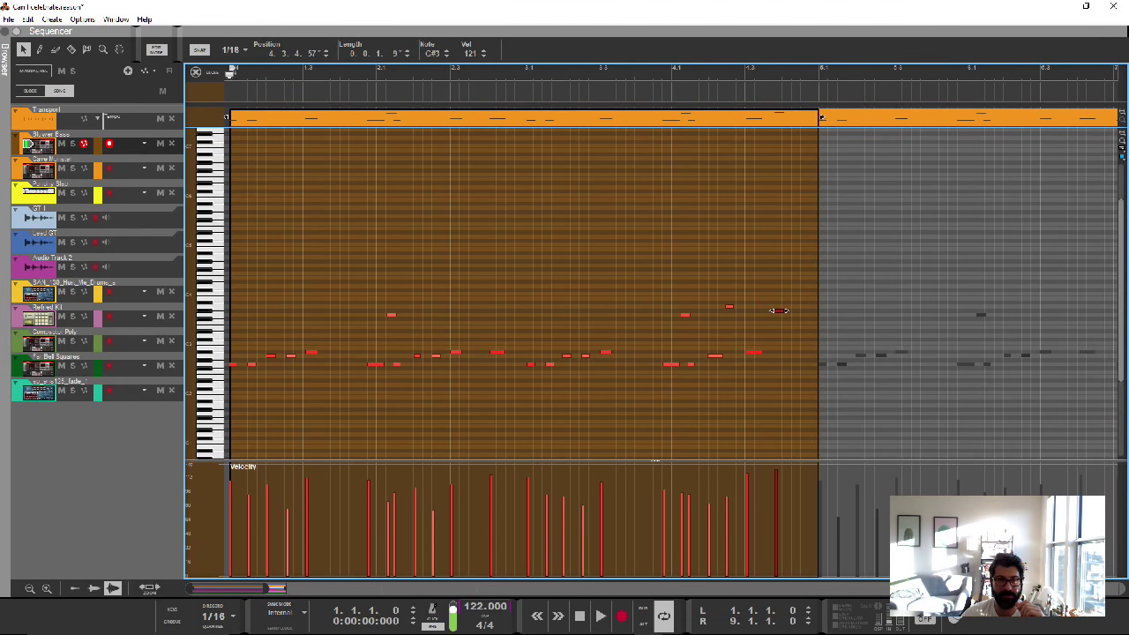
Set the snap value to 1/2, try the last note in bar 2 and undo that move, and raise the note to D4
{"action": "left_click", "coordinate": [231, 50]}
{"action": "left_click", "coordinate": [238, 75]}
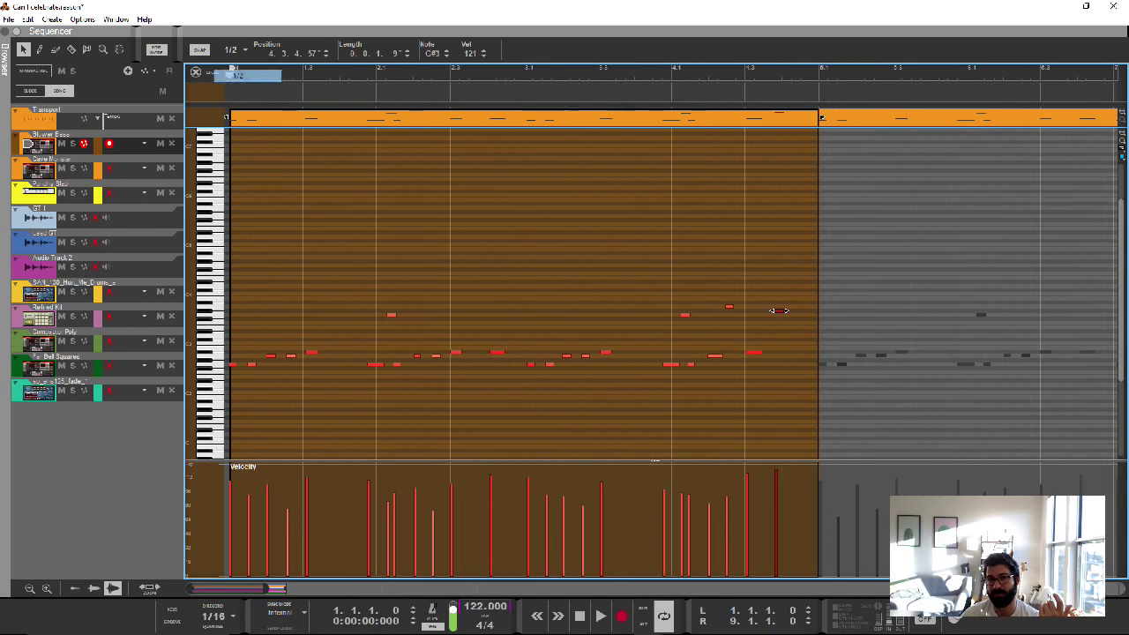
{"action": "left_click_drag", "start_coordinate": [779, 310], "coordinate": [483, 302]}
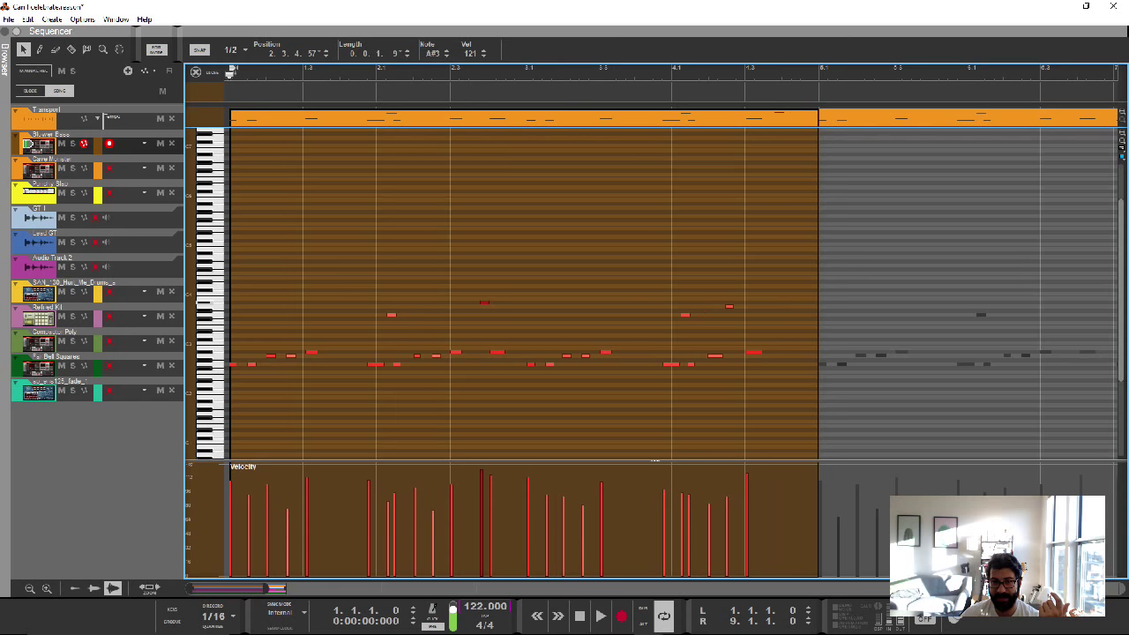
{"action": "key", "text": "ctrl+z"}
{"action": "left_click_drag", "start_coordinate": [778, 313], "coordinate": [778, 286]}
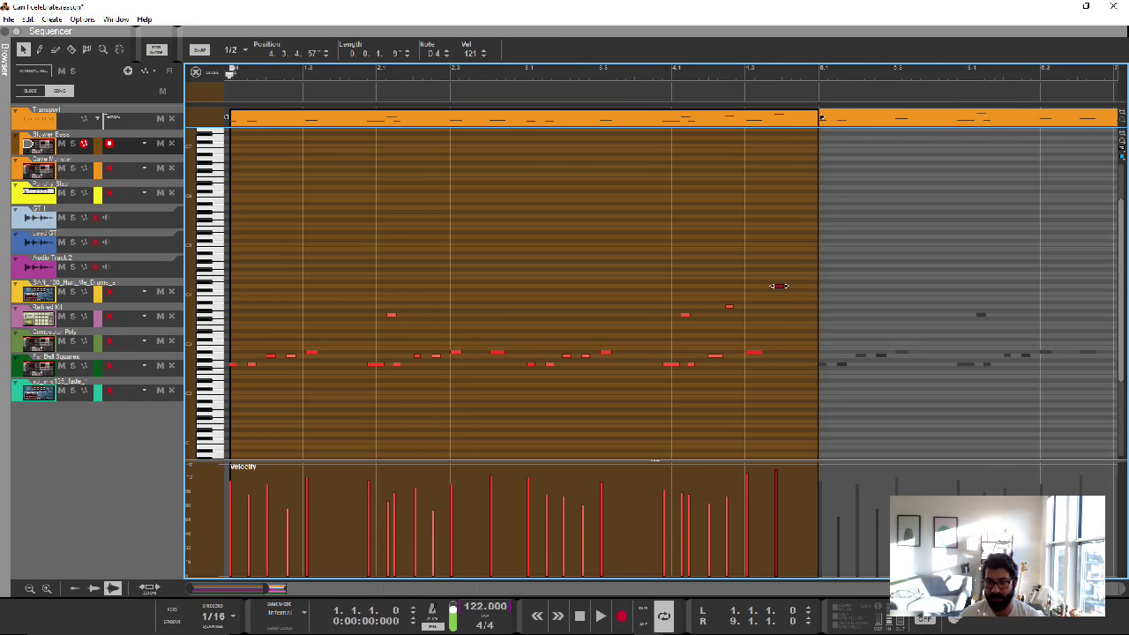
Select the bar 4 notes in the Blower Bass clip and match them all to note F#2 and velocity 98
{"action": "left_click_drag", "start_coordinate": [797, 280], "coordinate": [634, 399]}
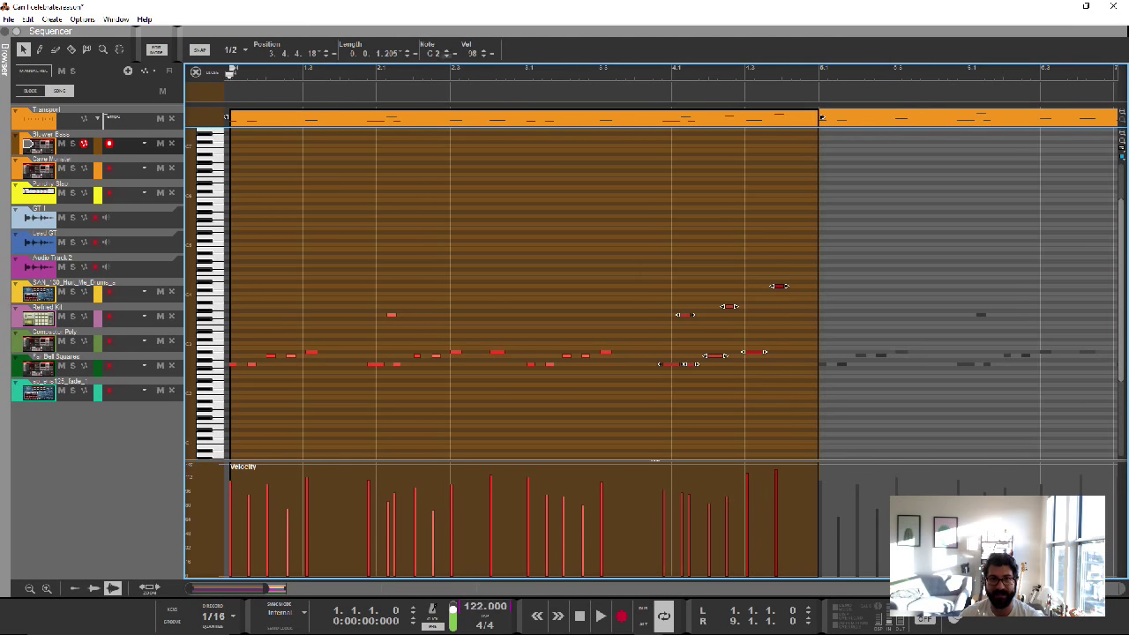
{"action": "left_click_drag", "start_coordinate": [431, 53], "coordinate": [472, 53]}
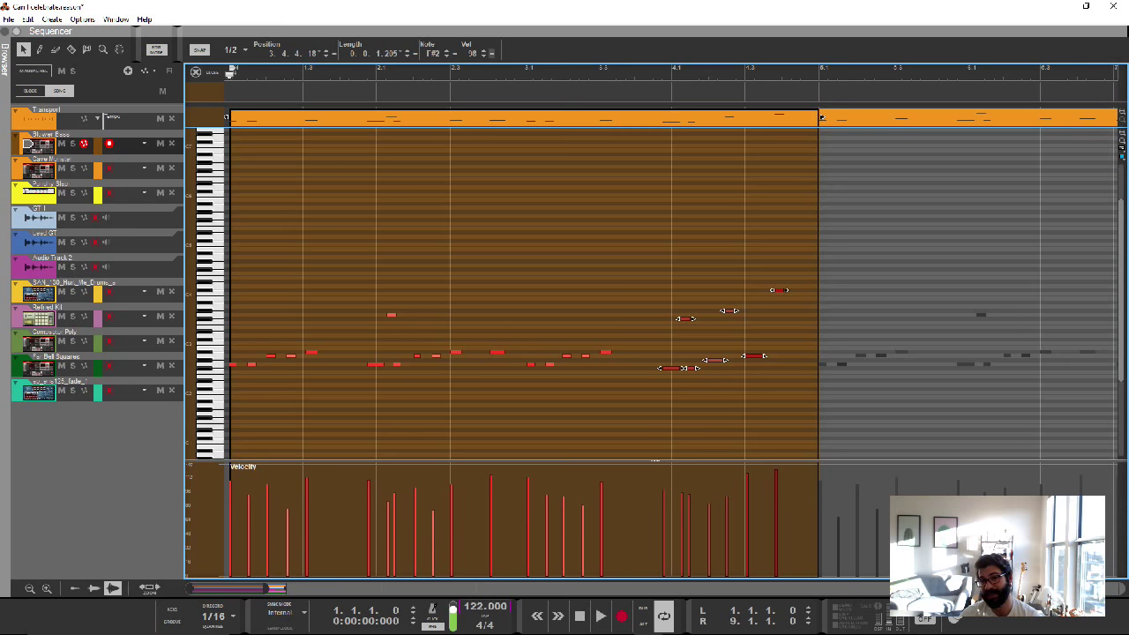
{"action": "left_click", "coordinate": [492, 52]}
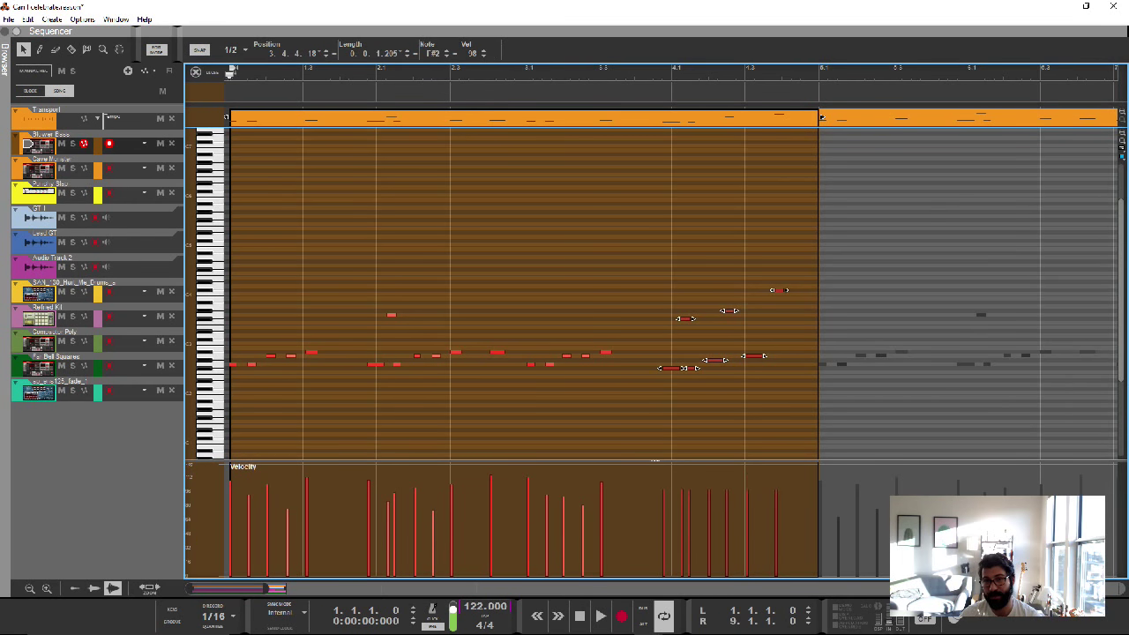
{"action": "left_click", "coordinate": [454, 52]}
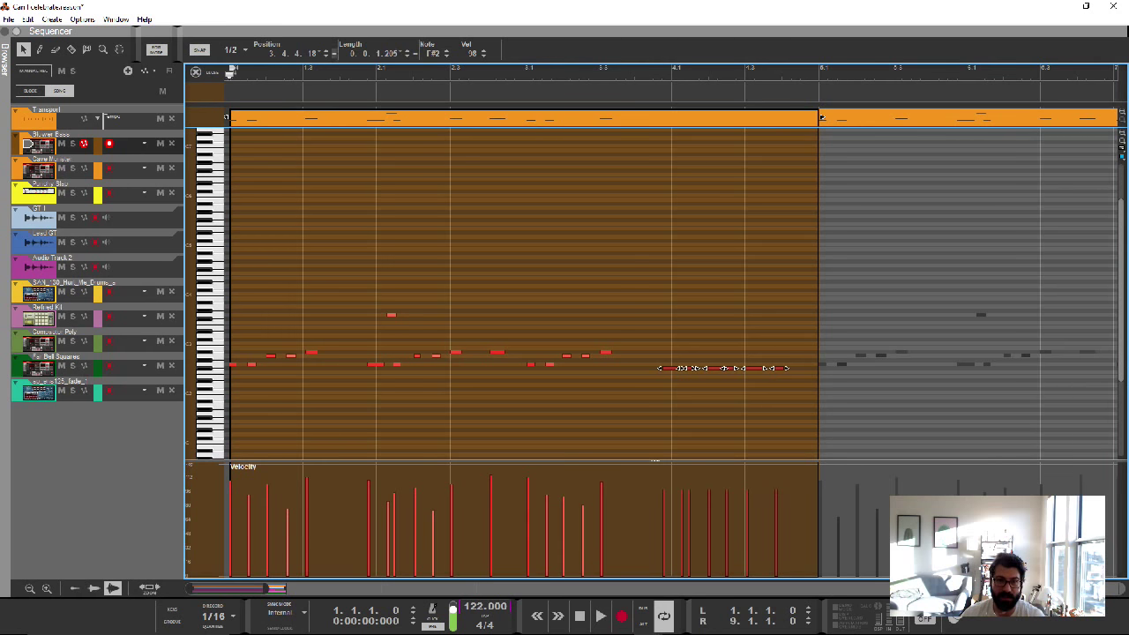
Set the selected notes' length to 0.1.0.11, undo a trial change of their position and leave edit mode
{"action": "left_click_drag", "start_coordinate": [375, 53], "coordinate": [375, 69]}
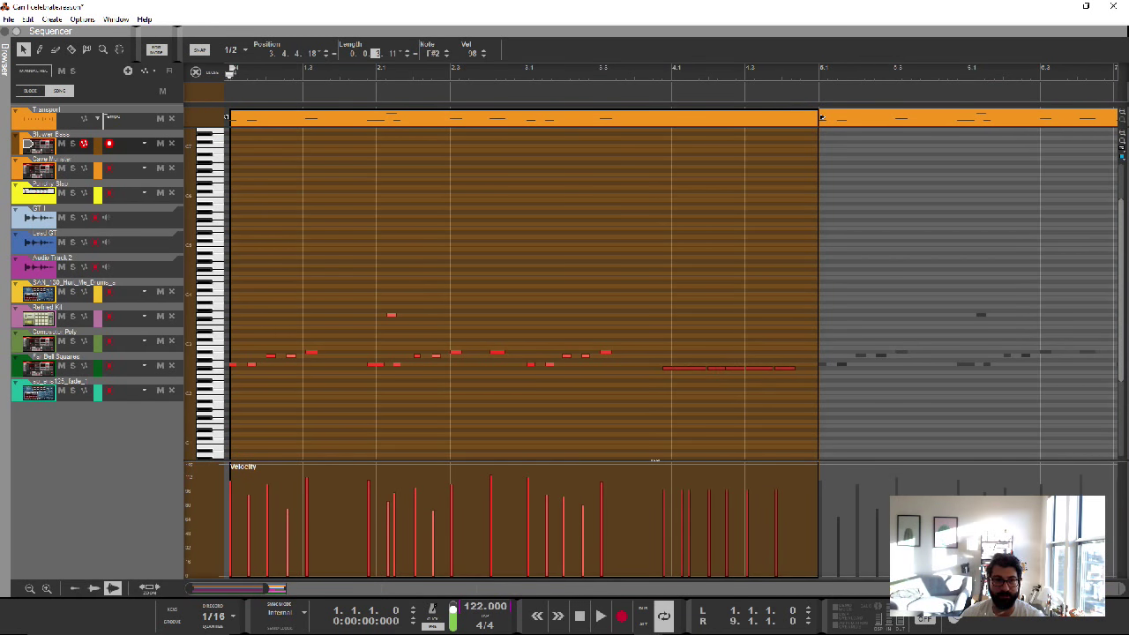
{"action": "mouse_move", "coordinate": [265, 52]}
{"action": "left_mouse_down"}
{"action": "mouse_move", "coordinate": [265, 71]}
{"action": "mouse_move", "coordinate": [265, 42]}
{"action": "left_mouse_up"}
{"action": "key", "text": "ctrl+z"}
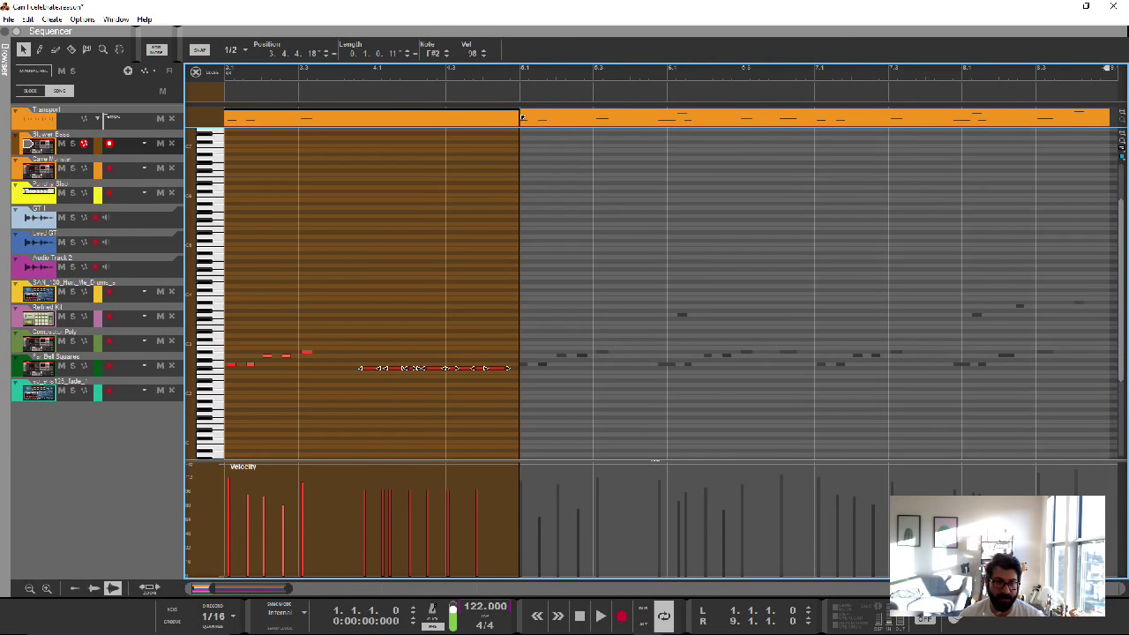
{"action": "left_click", "coordinate": [195, 72]}
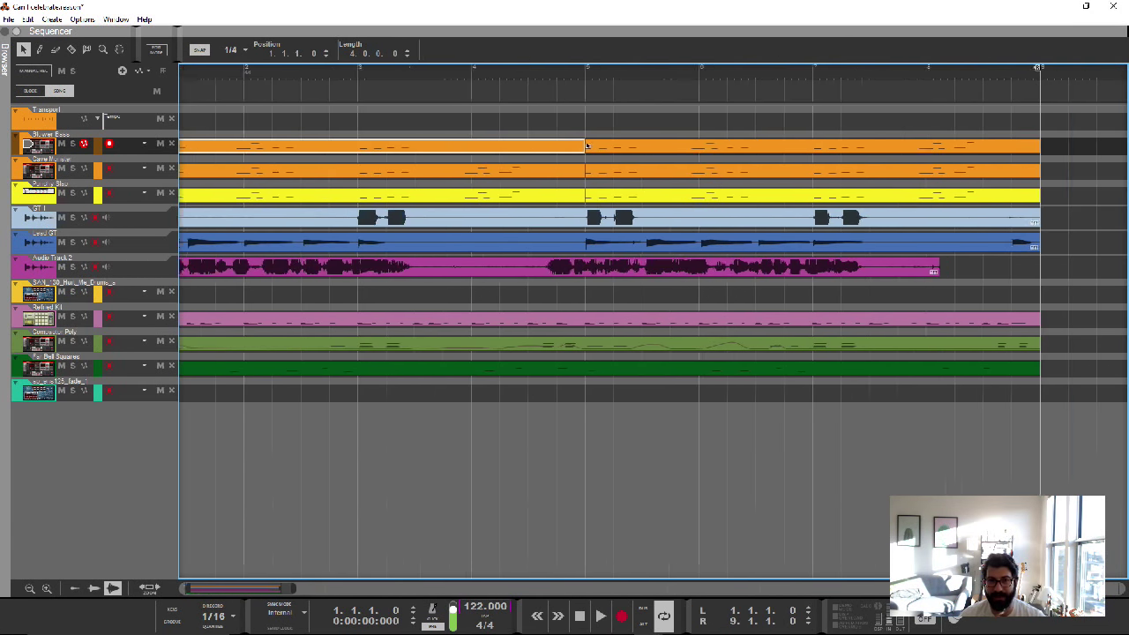
Select the Blower Bass clip that starts at bar 5 in the arrangement
{"action": "scroll", "coordinate": [652, 321], "scroll_direction": "left", "scroll_amount": 1}
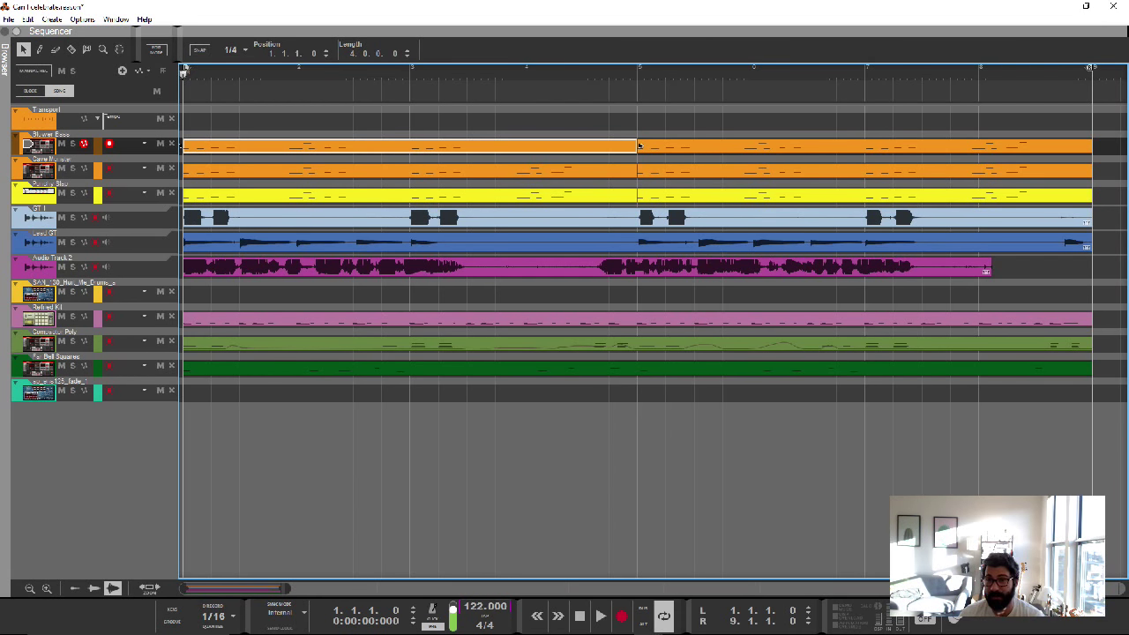
{"action": "mouse_move", "coordinate": [638, 145]}
{"action": "left_mouse_down"}
{"action": "mouse_move", "coordinate": [663, 145]}
{"action": "mouse_move", "coordinate": [645, 146]}
{"action": "mouse_move", "coordinate": [695, 170]}
{"action": "mouse_move", "coordinate": [639, 146]}
{"action": "left_mouse_up"}
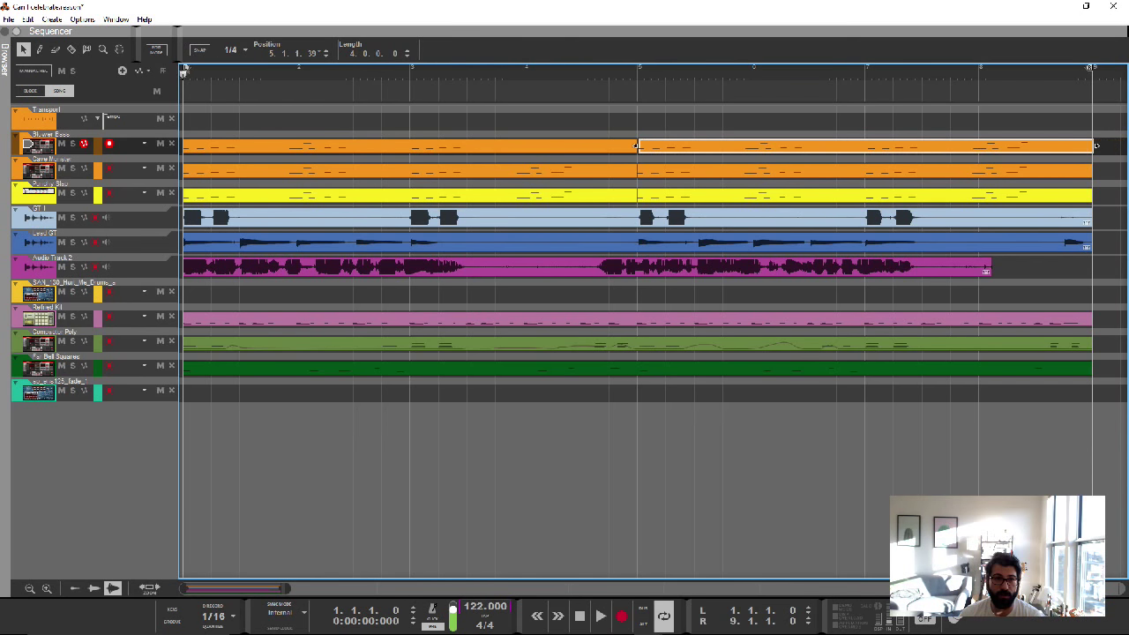
{"action": "key", "text": "s"}
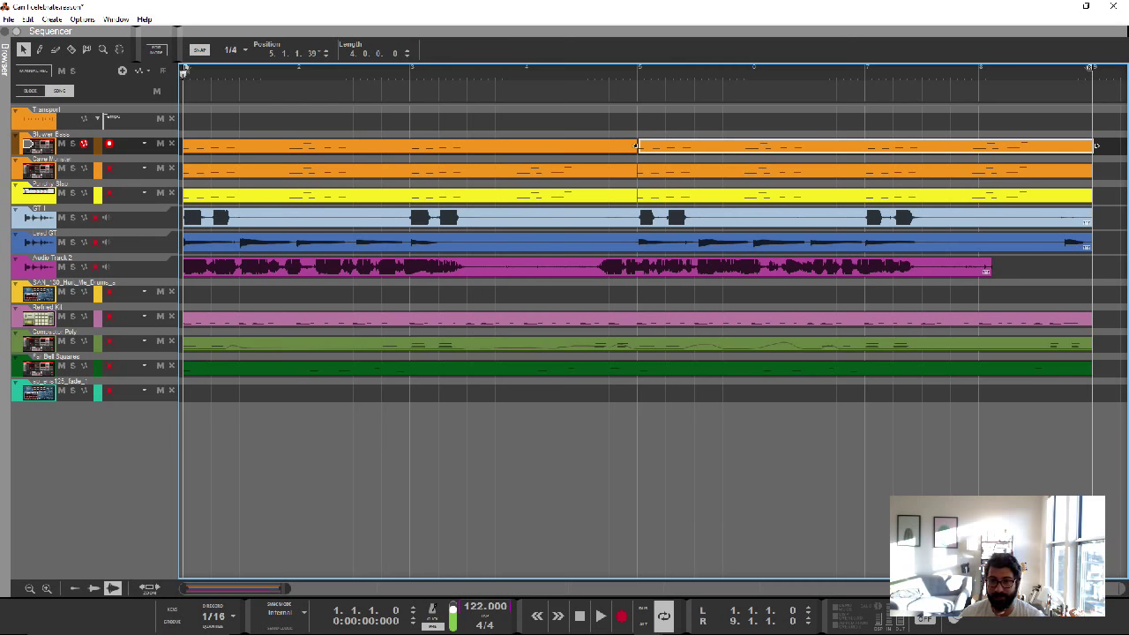
{"action": "mouse_move", "coordinate": [636, 146]}
{"action": "left_mouse_down"}
{"action": "mouse_move", "coordinate": [723, 145]}
{"action": "mouse_move", "coordinate": [637, 145]}
{"action": "left_mouse_up"}
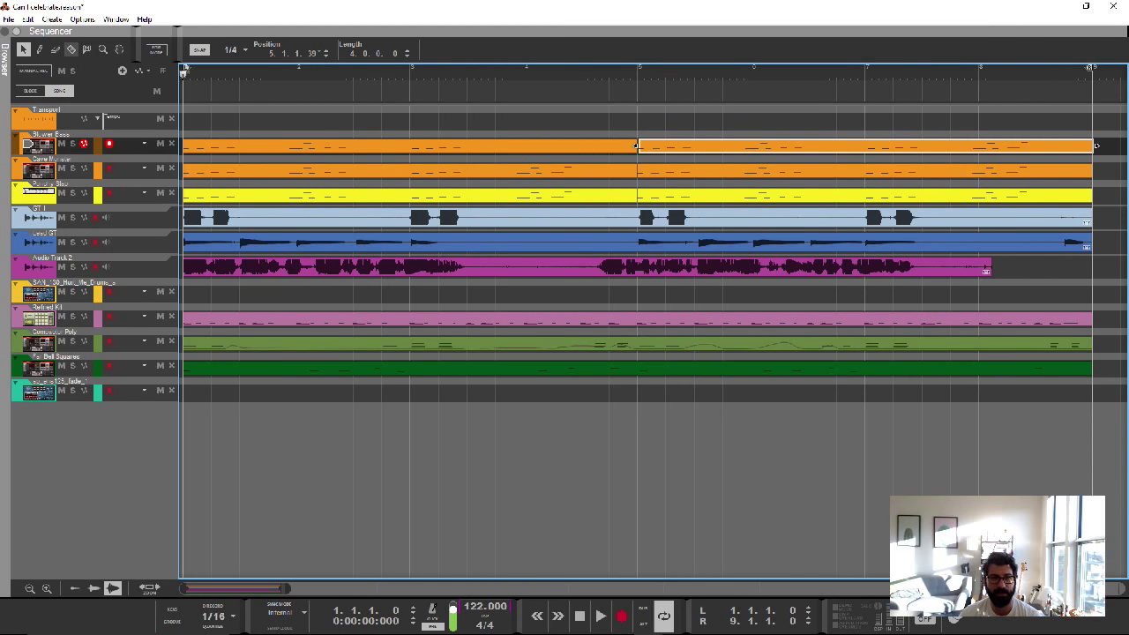
Split the first Blower Bass clip with the Razor tool at about beat 4 of bar 2
{"action": "key", "text": "r"}
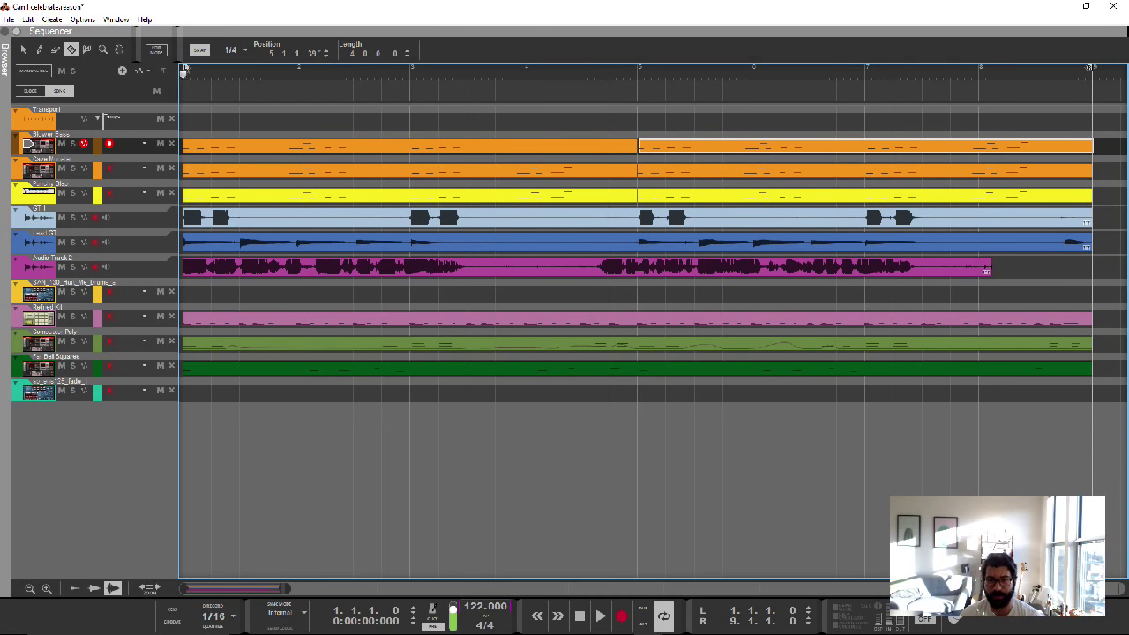
{"action": "key", "text": "Escape"}
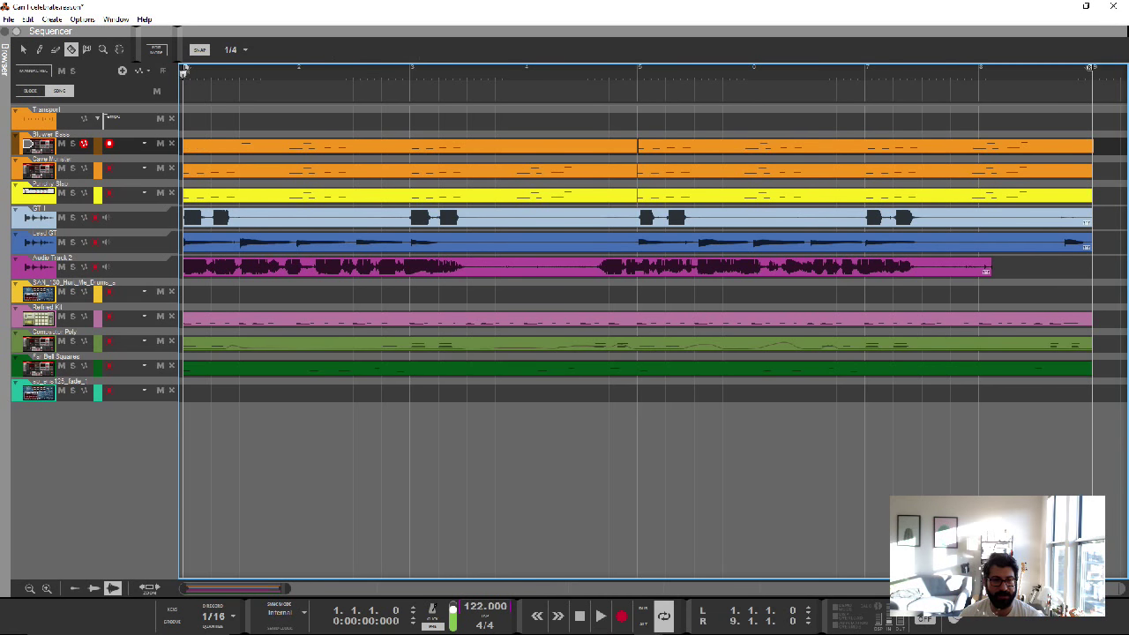
{"action": "left_click", "coordinate": [381, 146]}
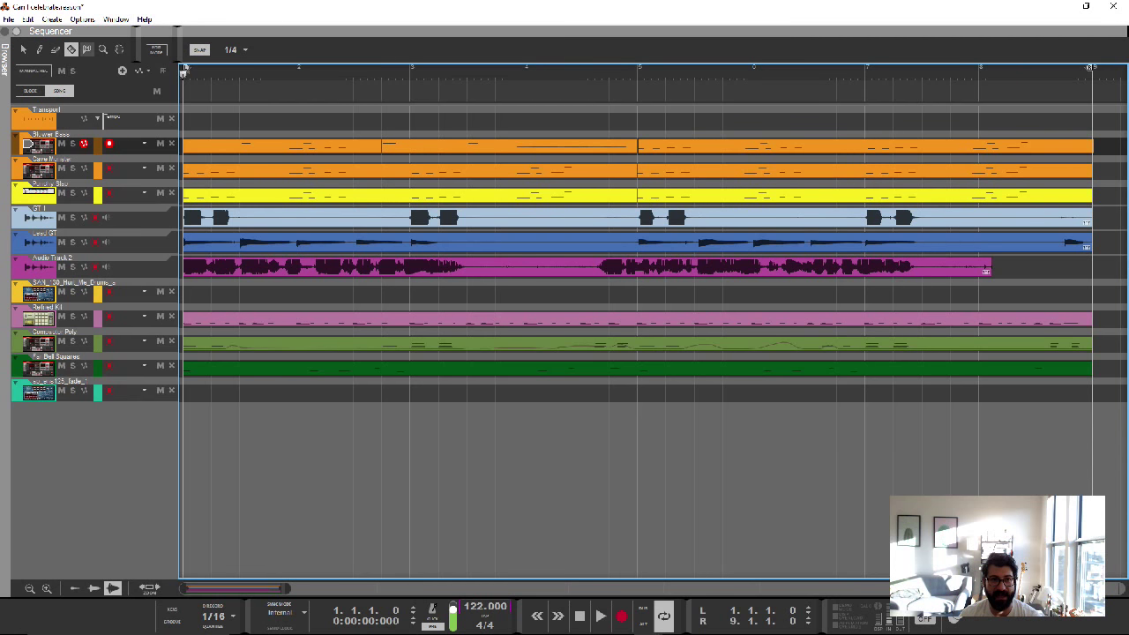
Mute the Blower Bass clip section just before the bar 2 split with the Mute tool and return to the Selection tool
{"action": "left_click", "coordinate": [86, 49]}
{"action": "left_click", "coordinate": [324, 146]}
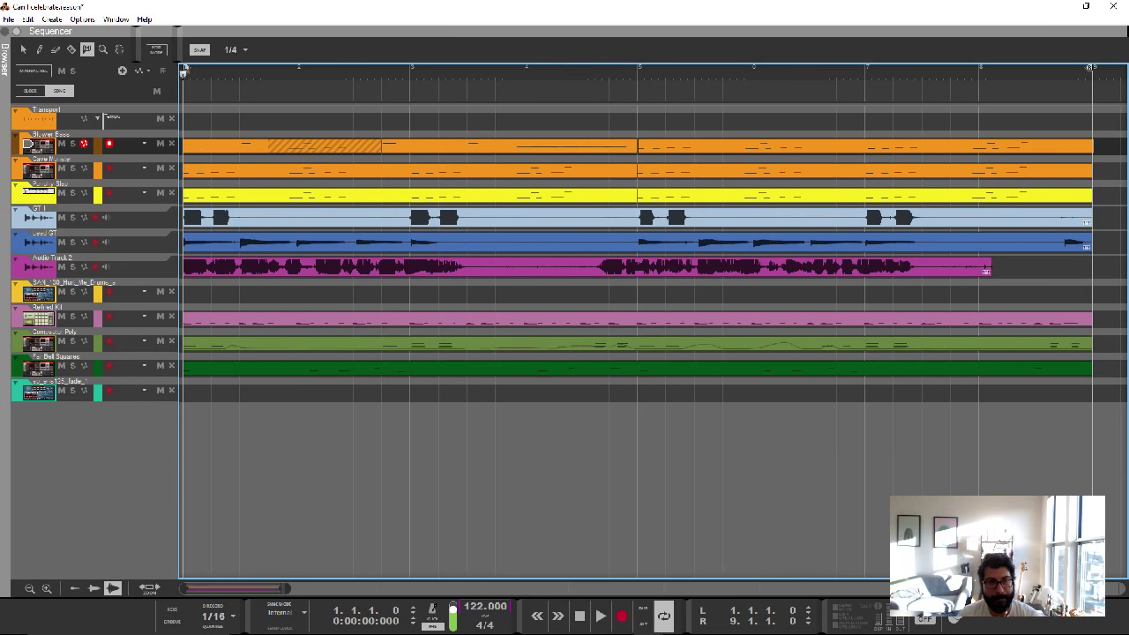
{"action": "key", "text": "q"}
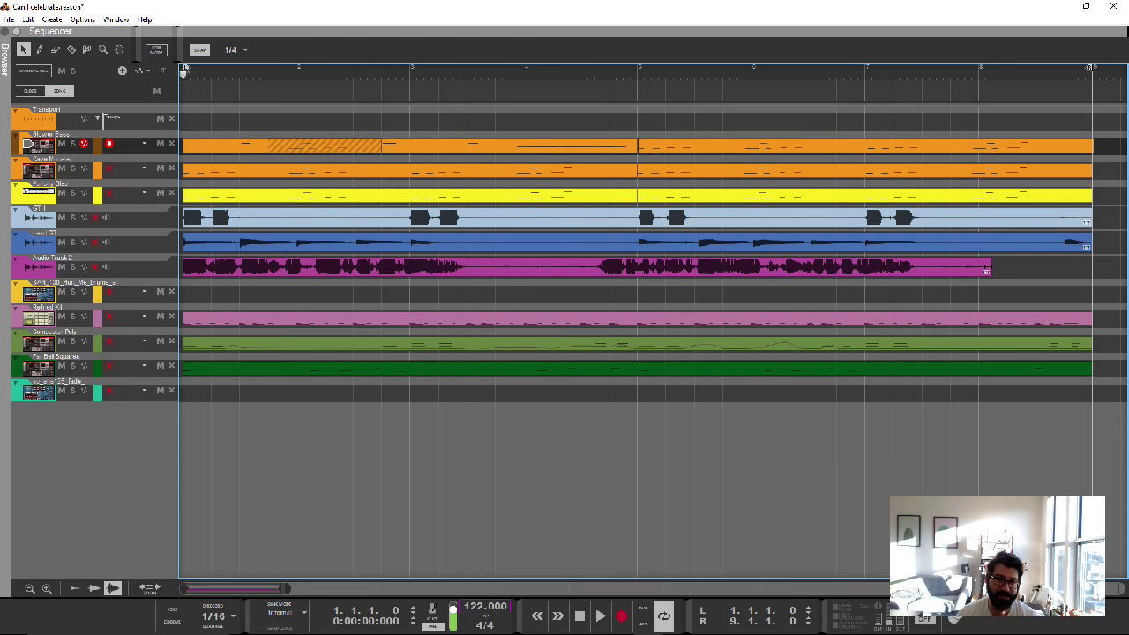
Lower the GT 1 audio clip's level to -6.18 dB and set its transpose to -1.00
{"action": "left_click", "coordinate": [636, 214]}
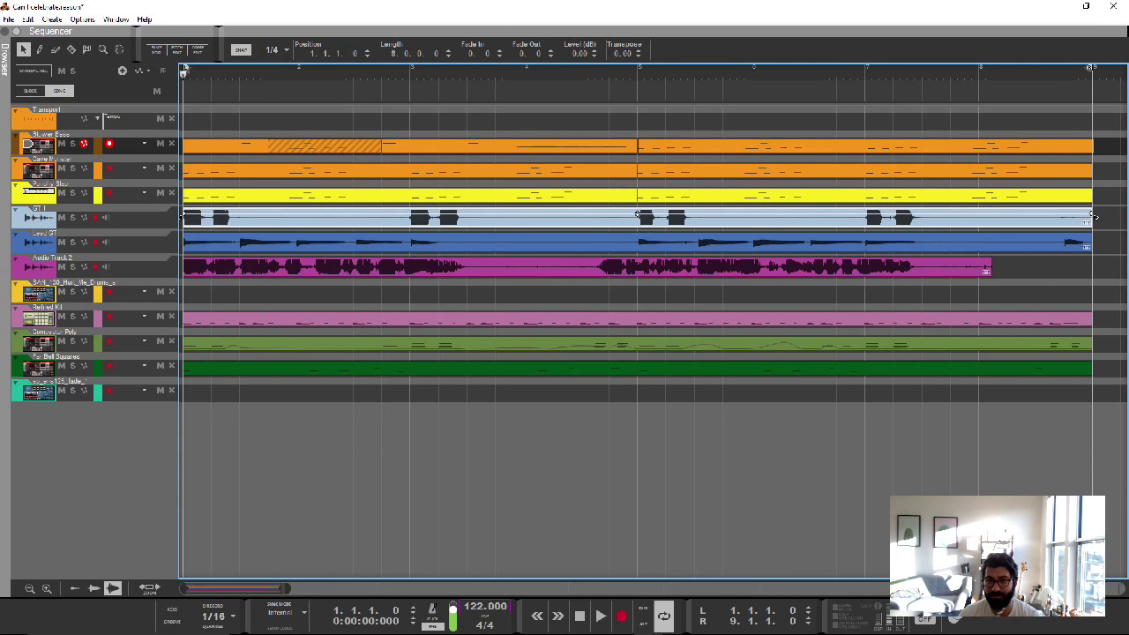
{"action": "left_click_drag", "start_coordinate": [636, 214], "coordinate": [637, 218]}
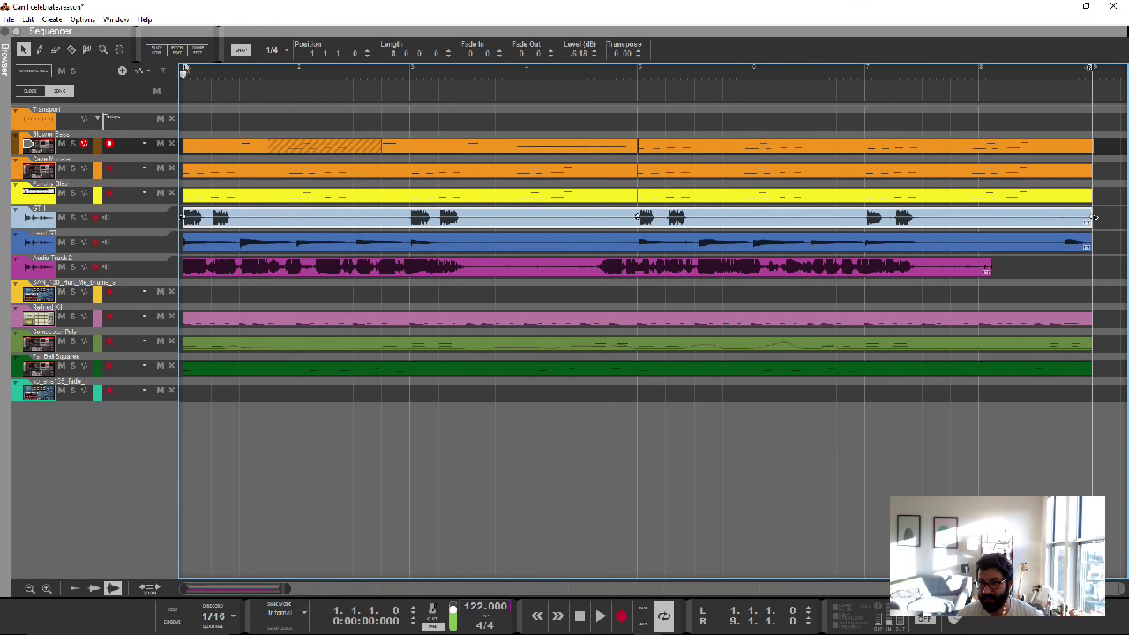
{"action": "mouse_move", "coordinate": [1094, 217]}
{"action": "left_mouse_down"}
{"action": "mouse_move", "coordinate": [864, 217]}
{"action": "mouse_move", "coordinate": [1094, 217]}
{"action": "left_mouse_up"}
{"action": "scroll", "coordinate": [1093, 217], "scroll_direction": "right", "scroll_amount": 1}
{"action": "scroll", "coordinate": [1085, 217], "scroll_direction": "left", "scroll_amount": 1}
{"action": "scroll", "coordinate": [653, 321], "scroll_direction": "left", "scroll_amount": 1}
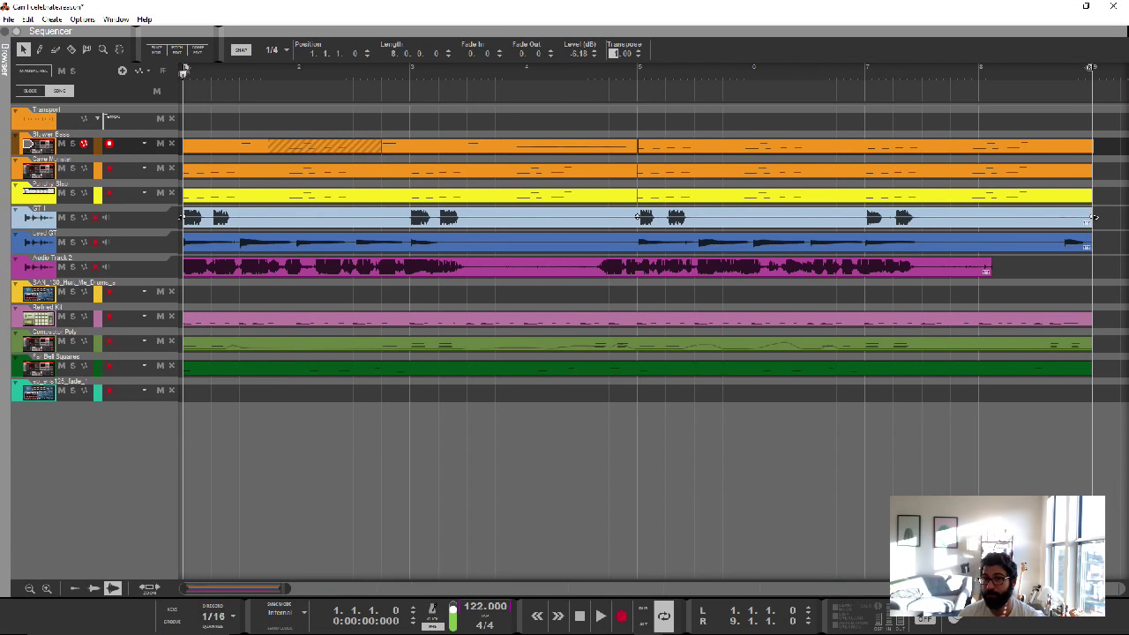
{"action": "left_click", "coordinate": [637, 217]}
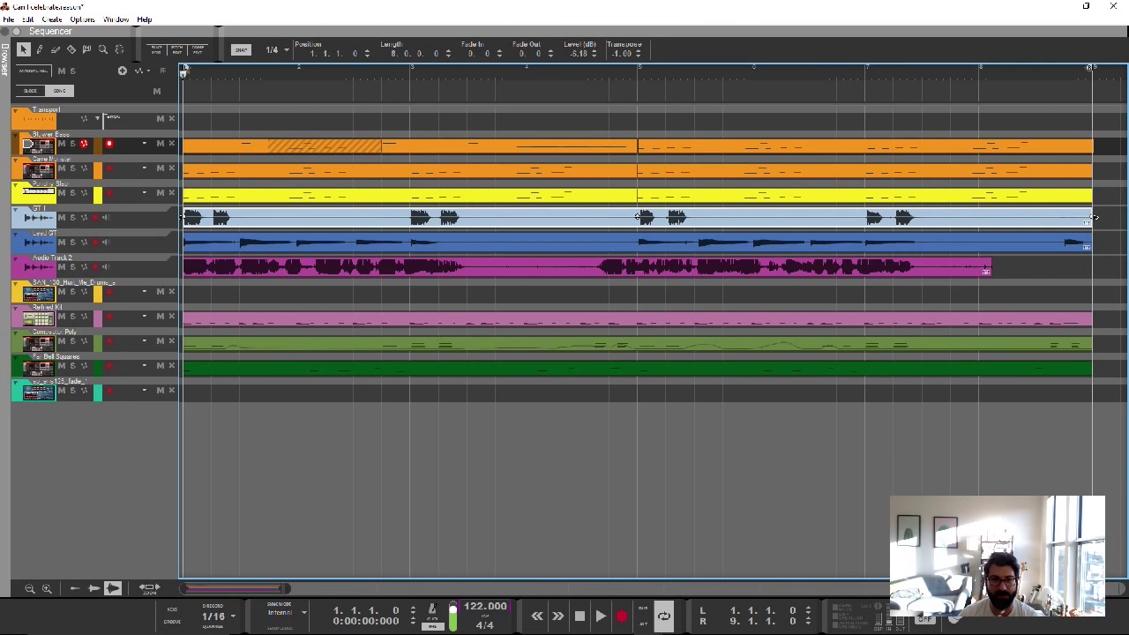
Review the stretch and transpose types available for the GT 1 audio clip
{"action": "right_click", "coordinate": [494, 221]}
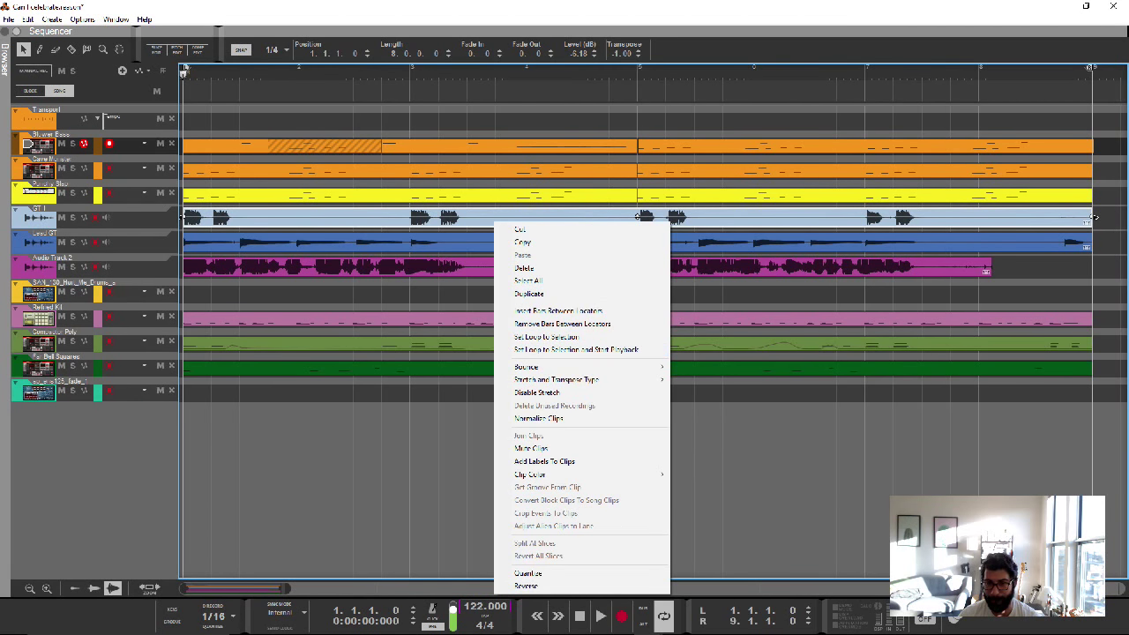
{"action": "mouse_move", "coordinate": [582, 379]}
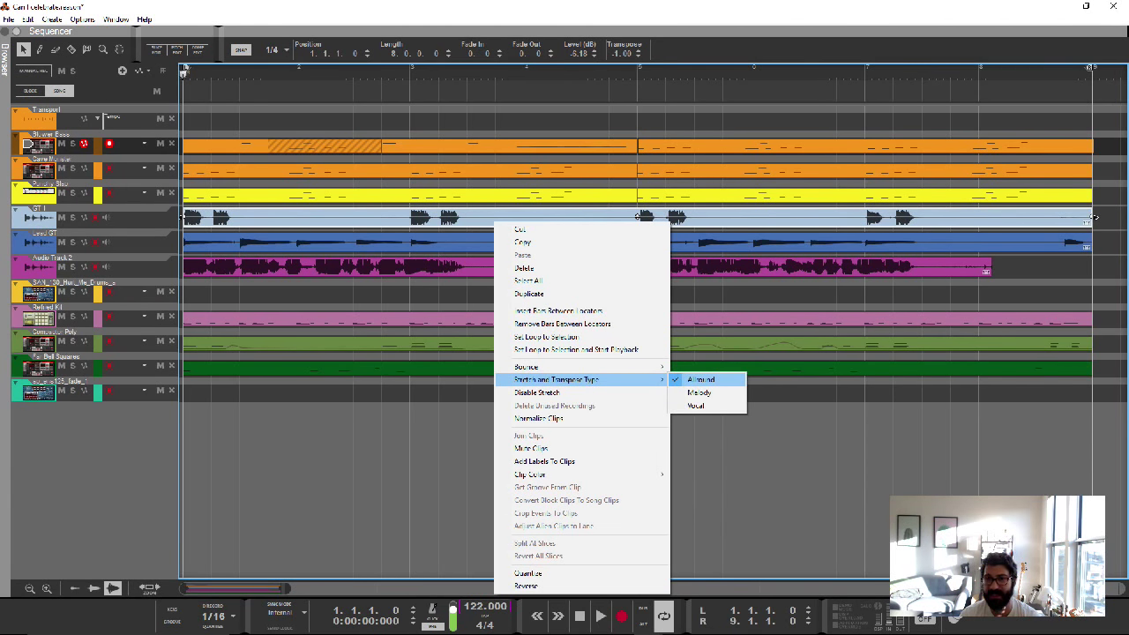
{"action": "left_click", "coordinate": [701, 379]}
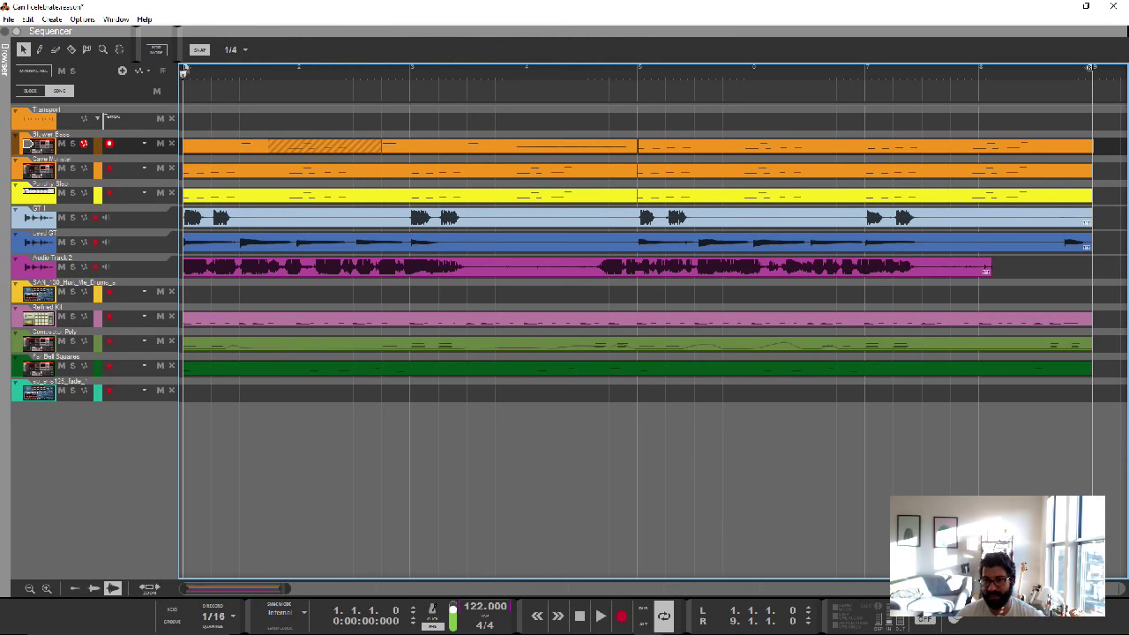
Try stretching the GT 1 audio clip to a length of 6 bars and return it to 8 bars
{"action": "left_click", "coordinate": [639, 216]}
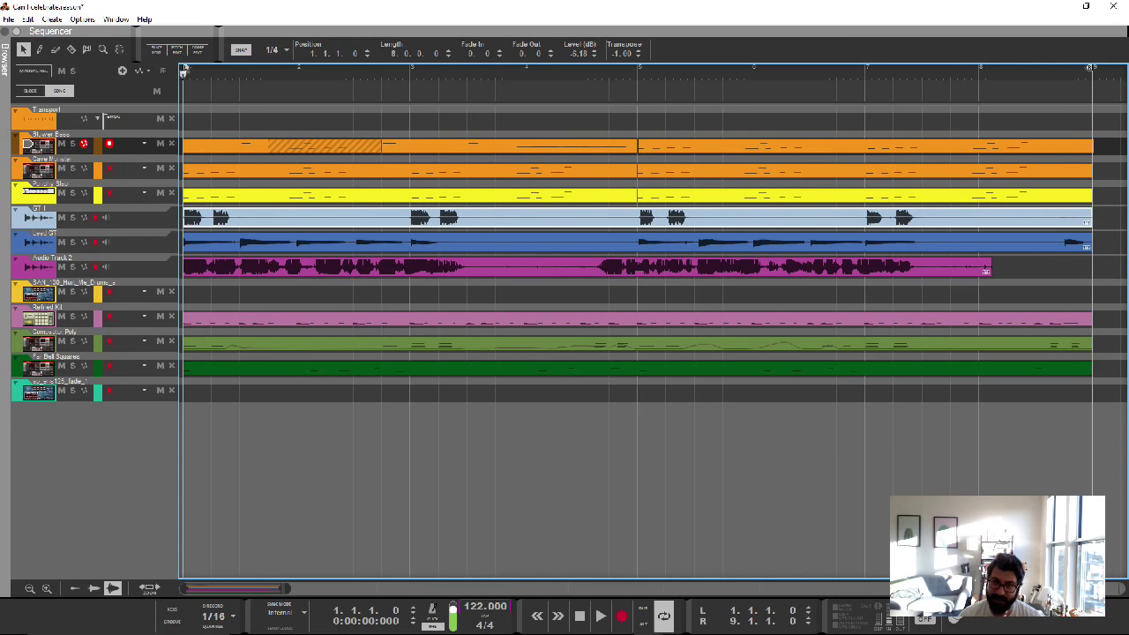
{"action": "left_click_drag", "start_coordinate": [1093, 217], "coordinate": [865, 217]}
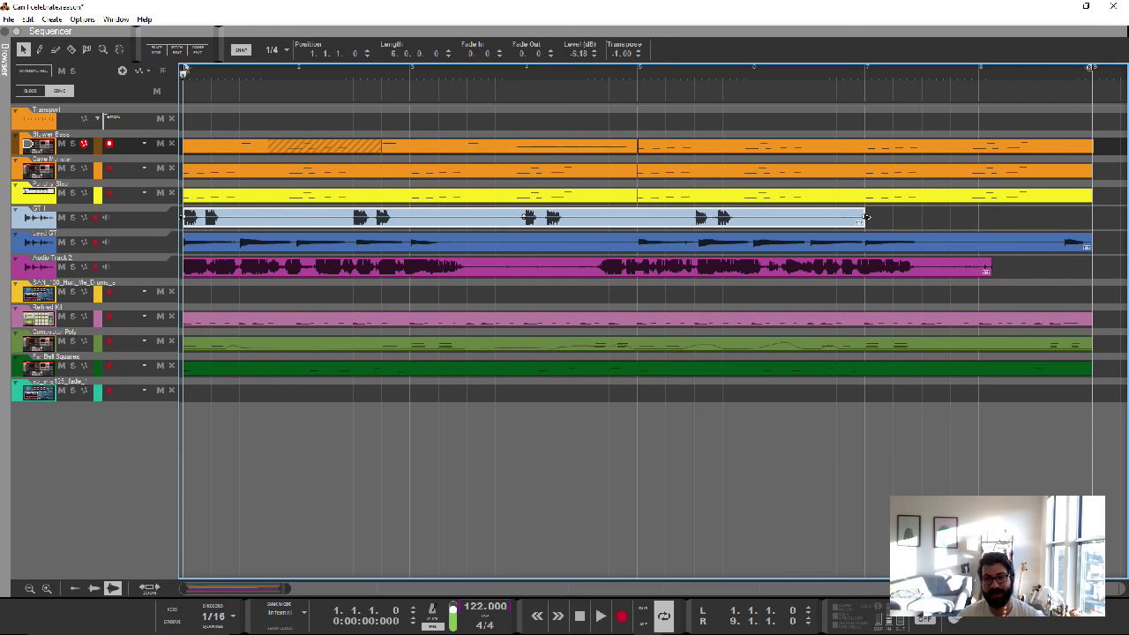
{"action": "left_click_drag", "start_coordinate": [867, 217], "coordinate": [1047, 217]}
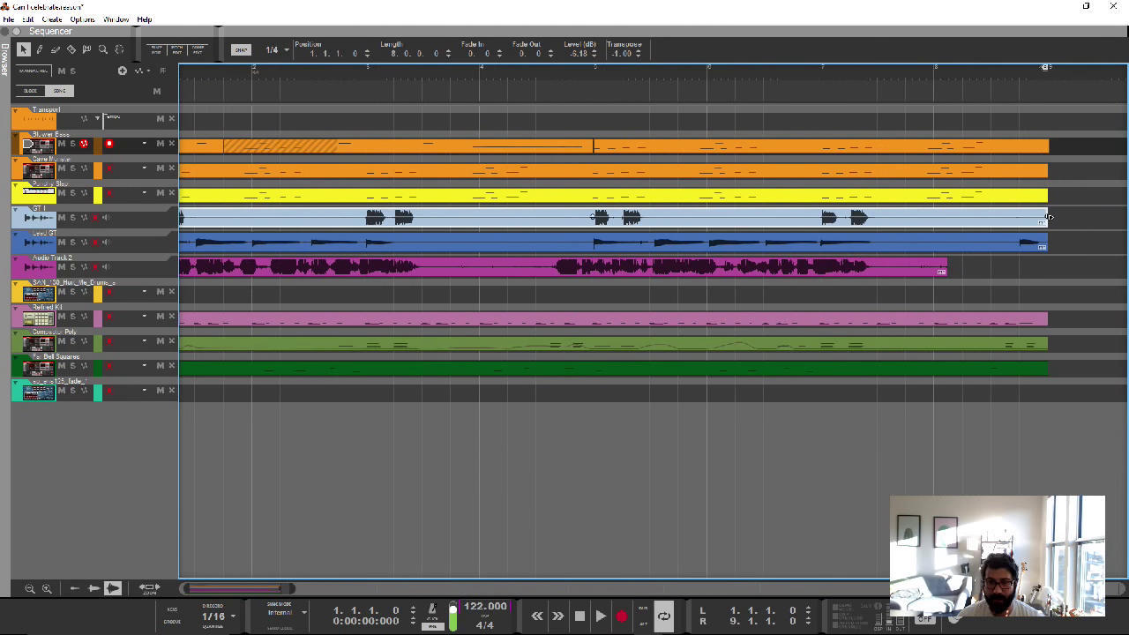
{"action": "scroll", "coordinate": [1046, 217], "scroll_direction": "left", "scroll_amount": 2}
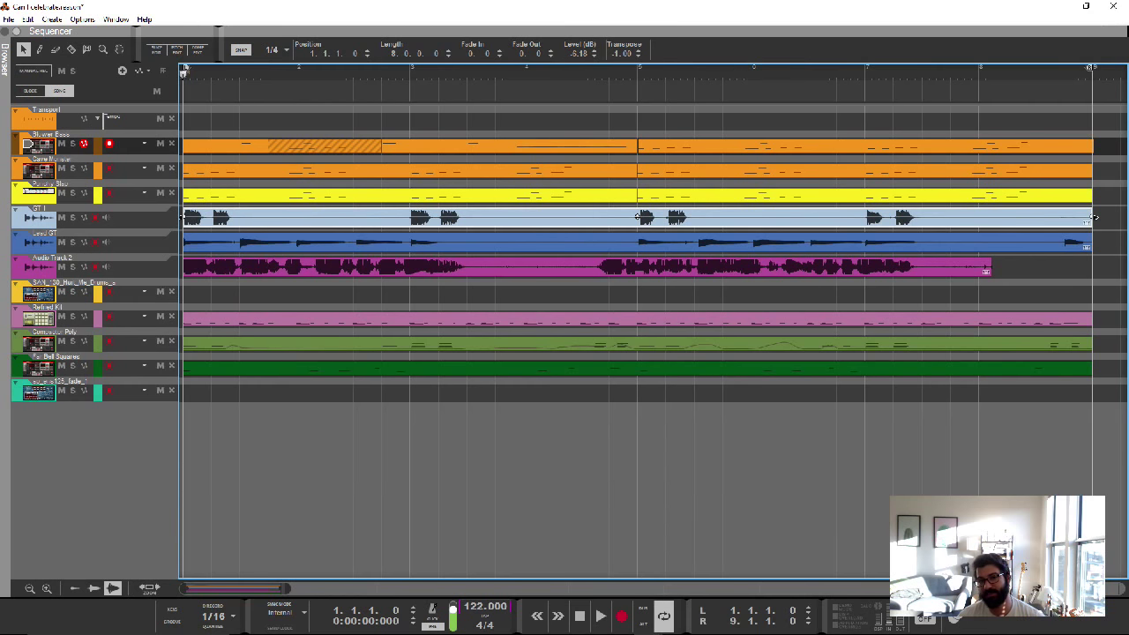
Examine the GT 1 clip's stretch types and bounce options, and compare them with the options of the yellow instrument clip
{"action": "right_click", "coordinate": [638, 217]}
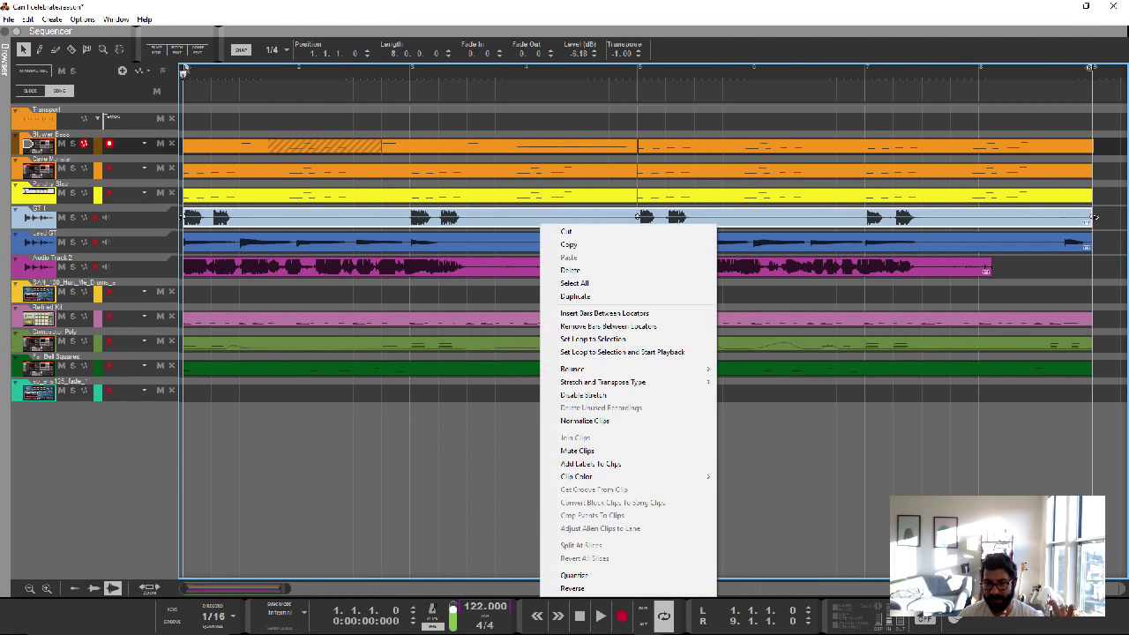
{"action": "mouse_move", "coordinate": [670, 381]}
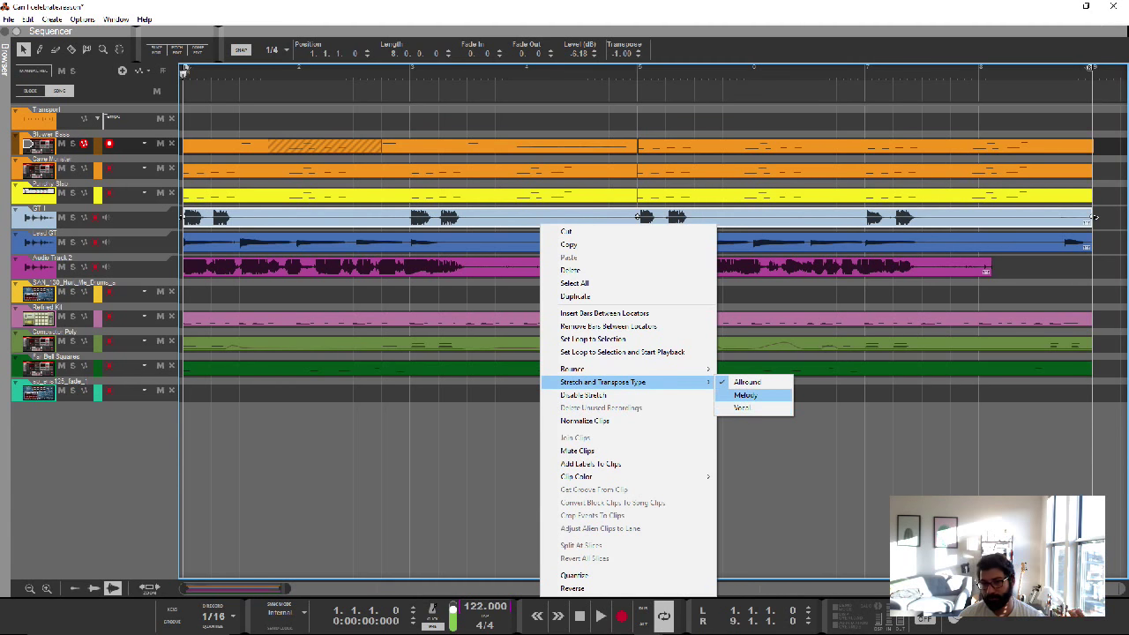
{"action": "mouse_move", "coordinate": [635, 369]}
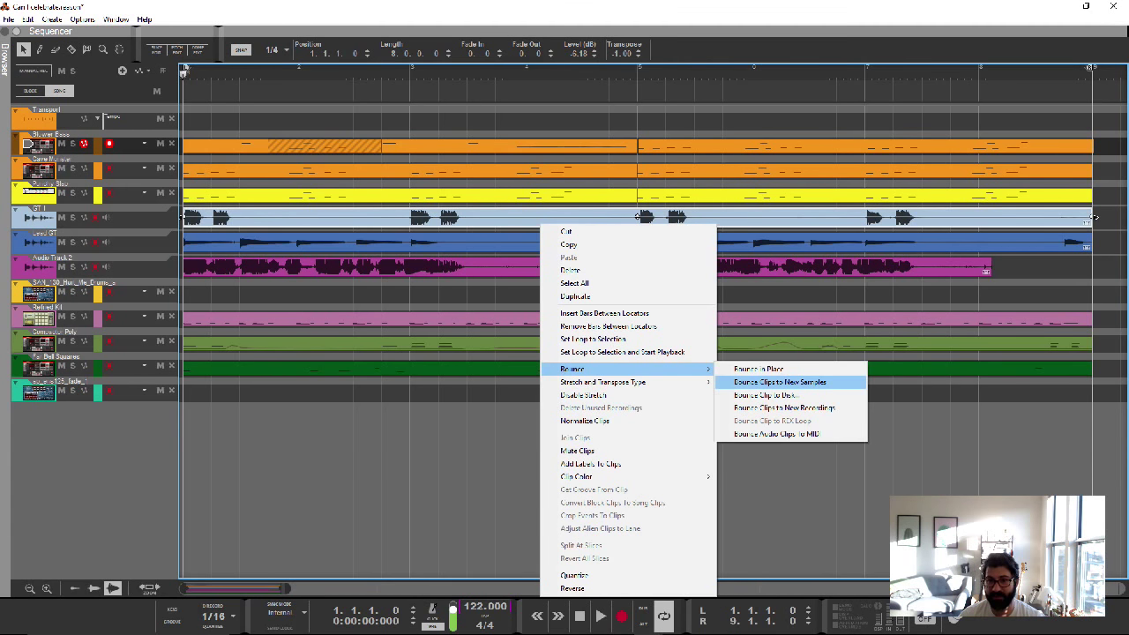
{"action": "right_click", "coordinate": [567, 195]}
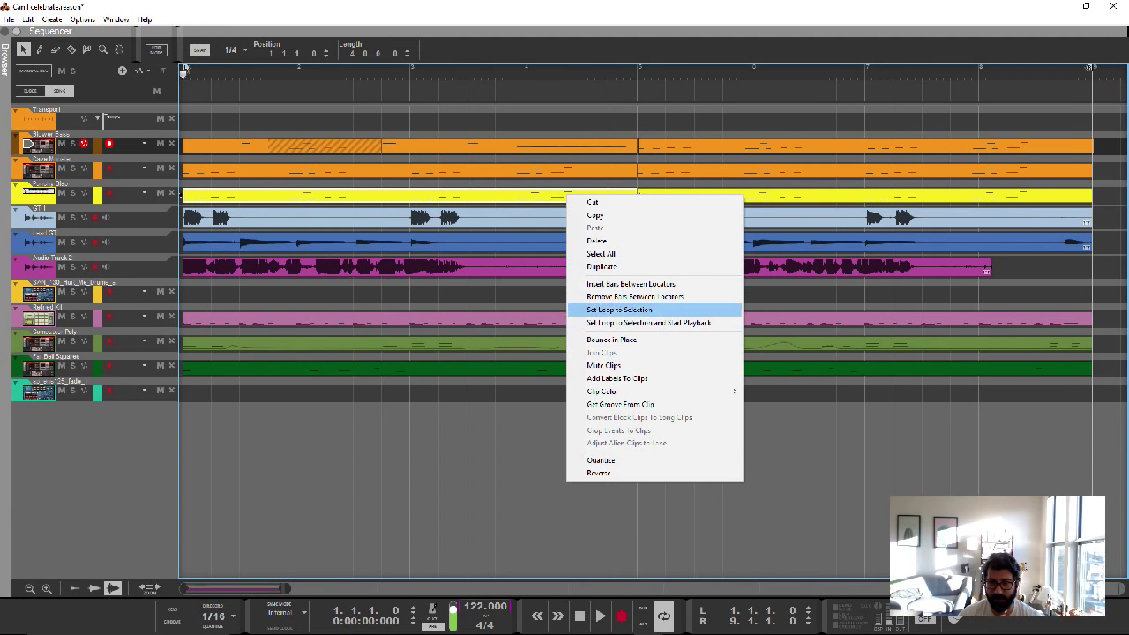
Examine the GT 1 audio clip's bounce options, including Bounce Clips to New Recordings, and its other clip commands
{"action": "left_click", "coordinate": [423, 217]}
{"action": "right_click", "coordinate": [423, 217]}
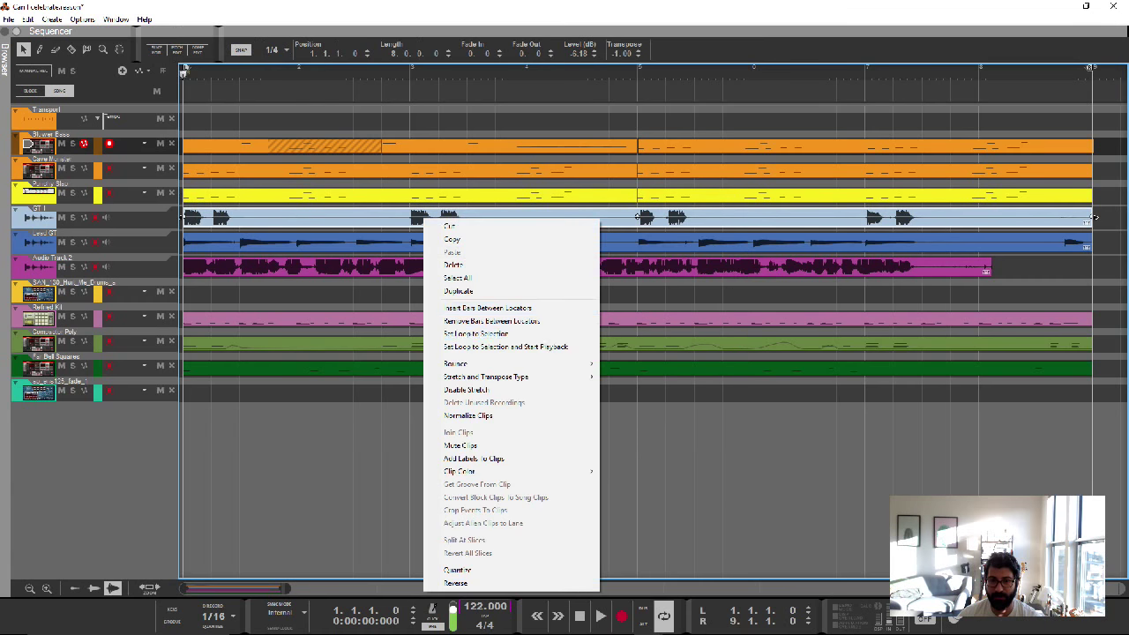
{"action": "mouse_move", "coordinate": [455, 363]}
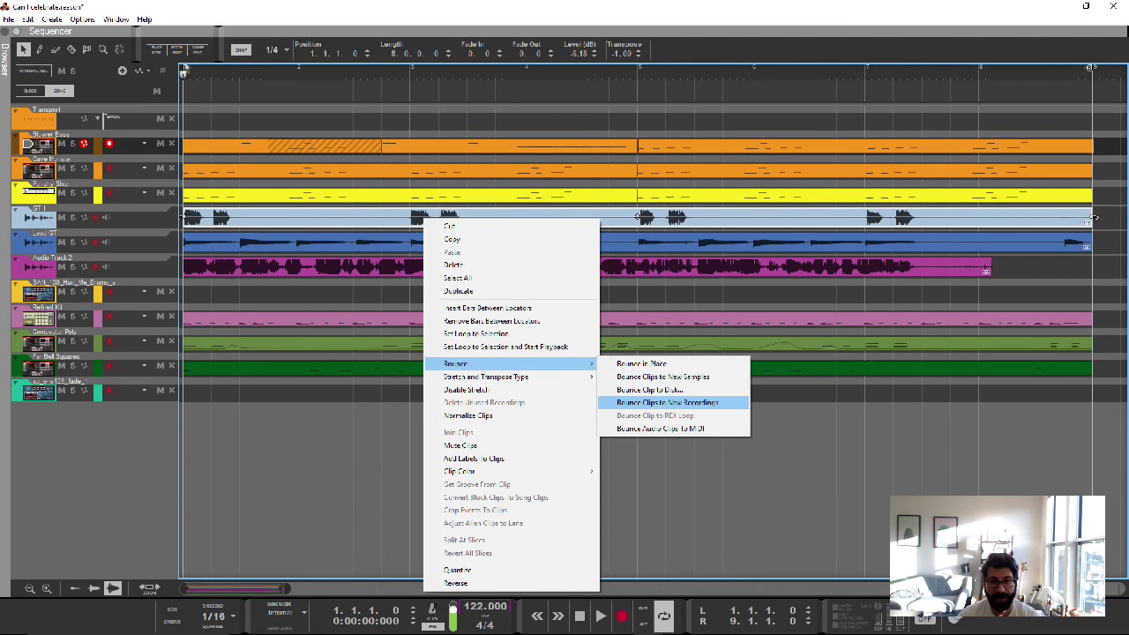
{"action": "left_click", "coordinate": [668, 402]}
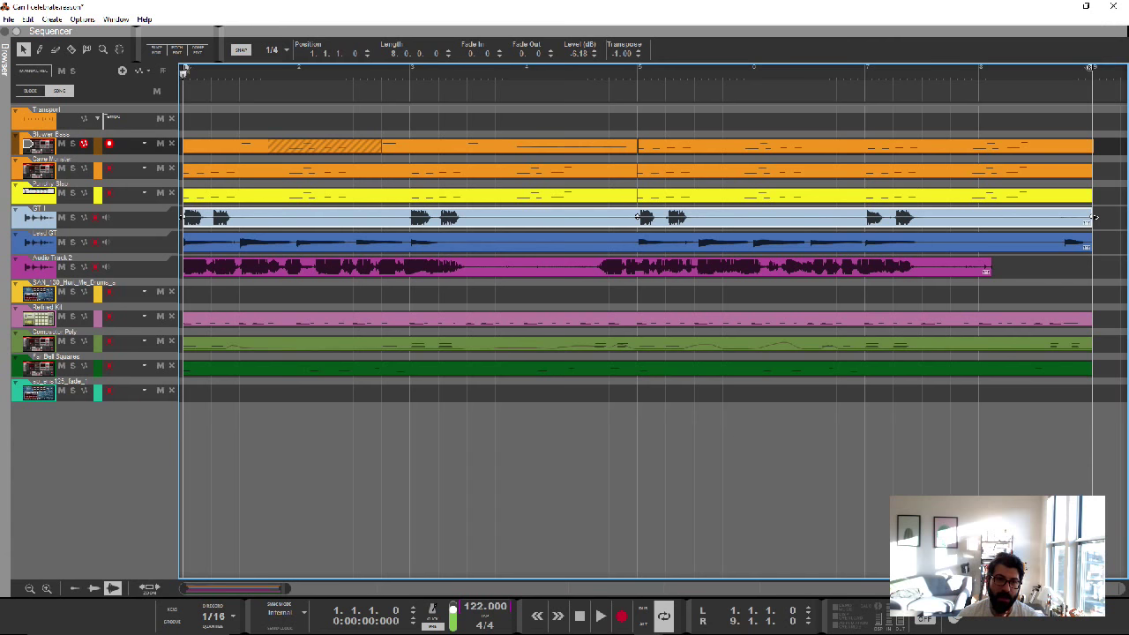
{"action": "right_click", "coordinate": [306, 223]}
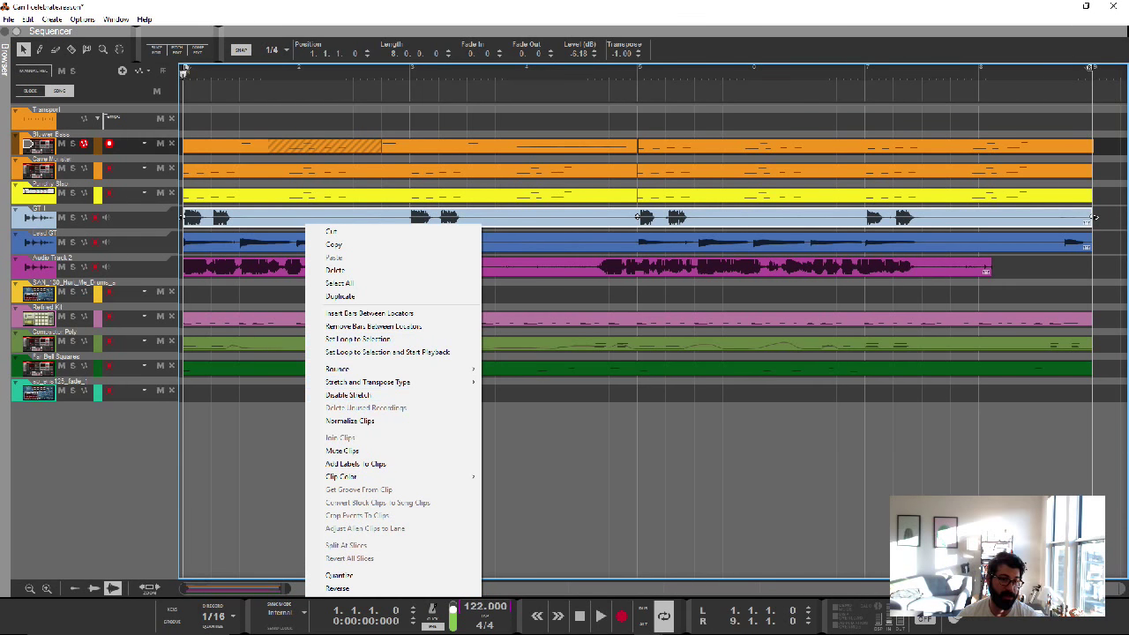
{"action": "left_click", "coordinate": [546, 459]}
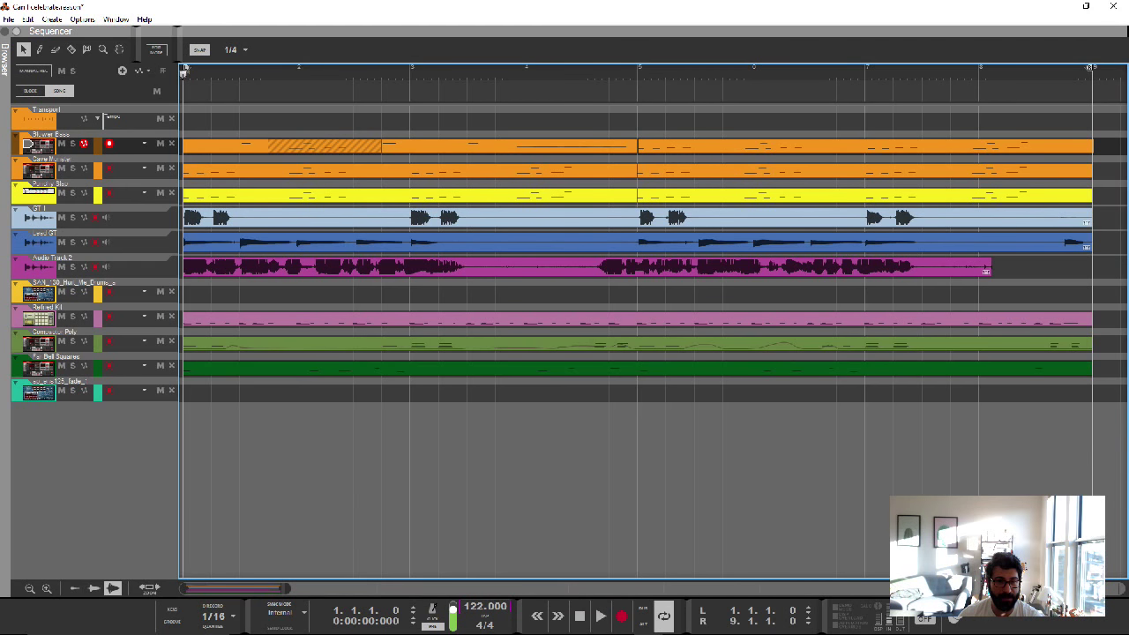
Compare the clip settings of the GT 1 and yellow instrument clips, and view the yellow clip's notes in edit mode
{"action": "left_click", "coordinate": [637, 215]}
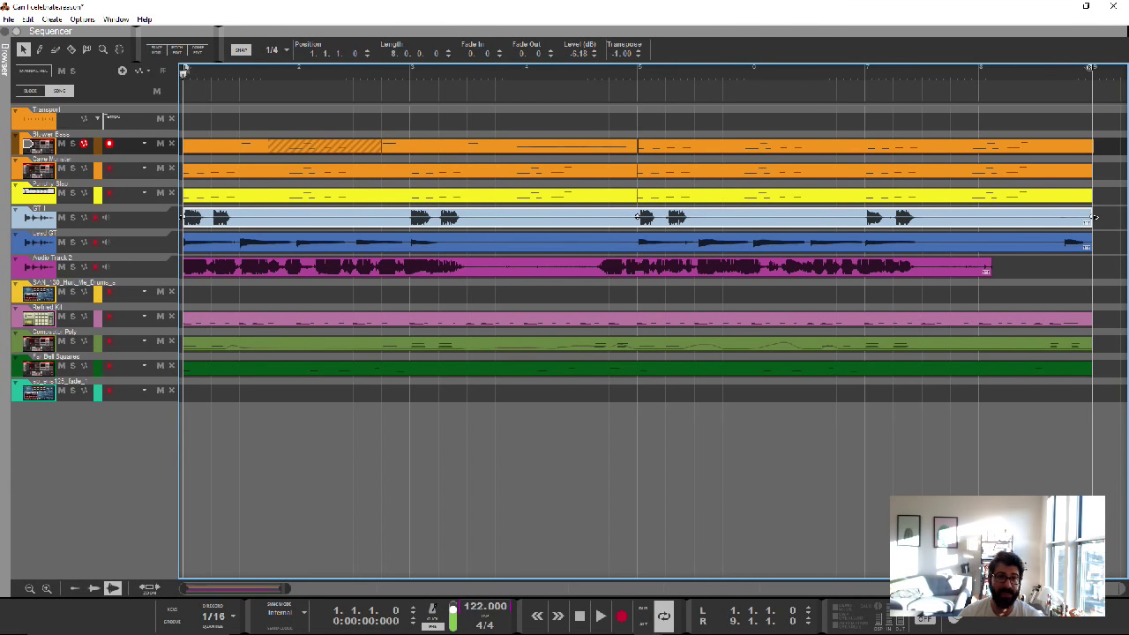
{"action": "key", "text": "Escape"}
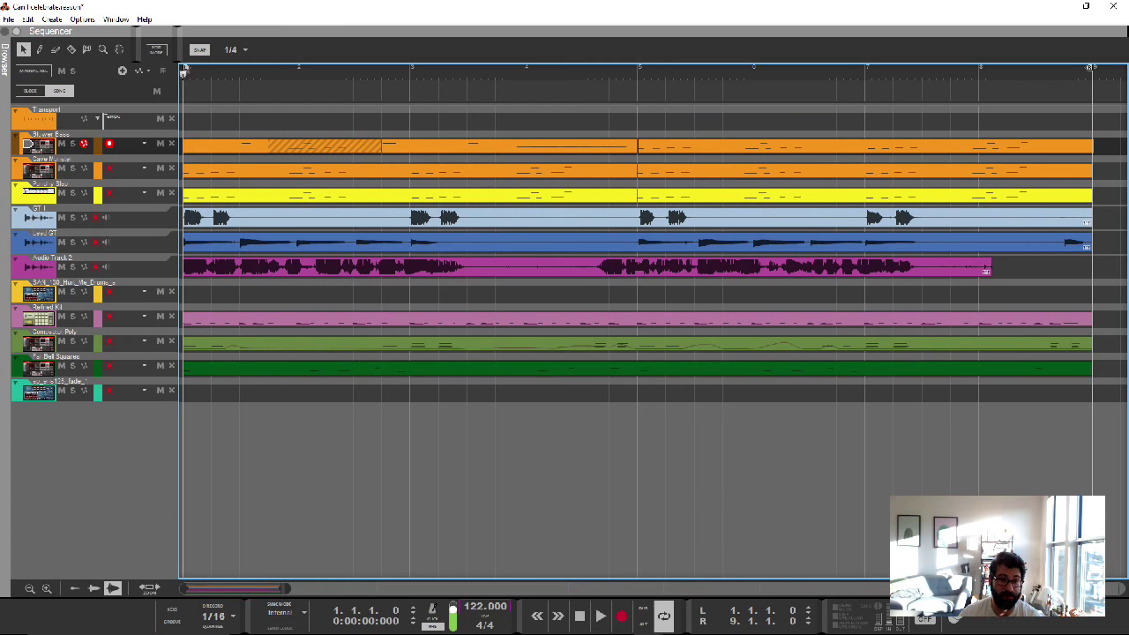
{"action": "left_click", "coordinate": [637, 195]}
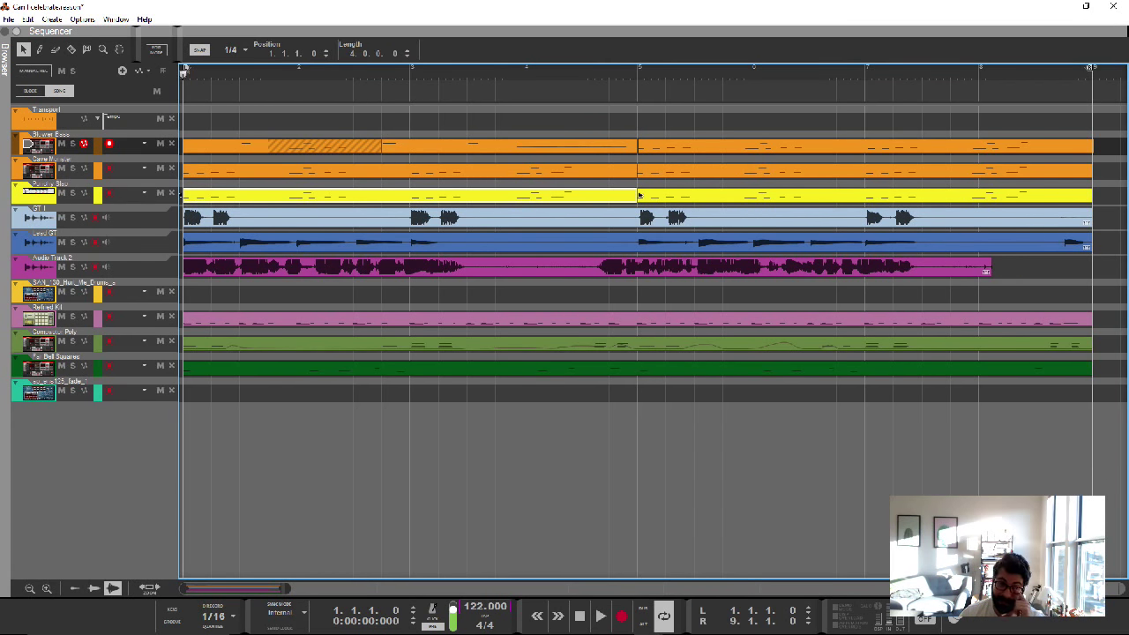
{"action": "left_click", "coordinate": [156, 50]}
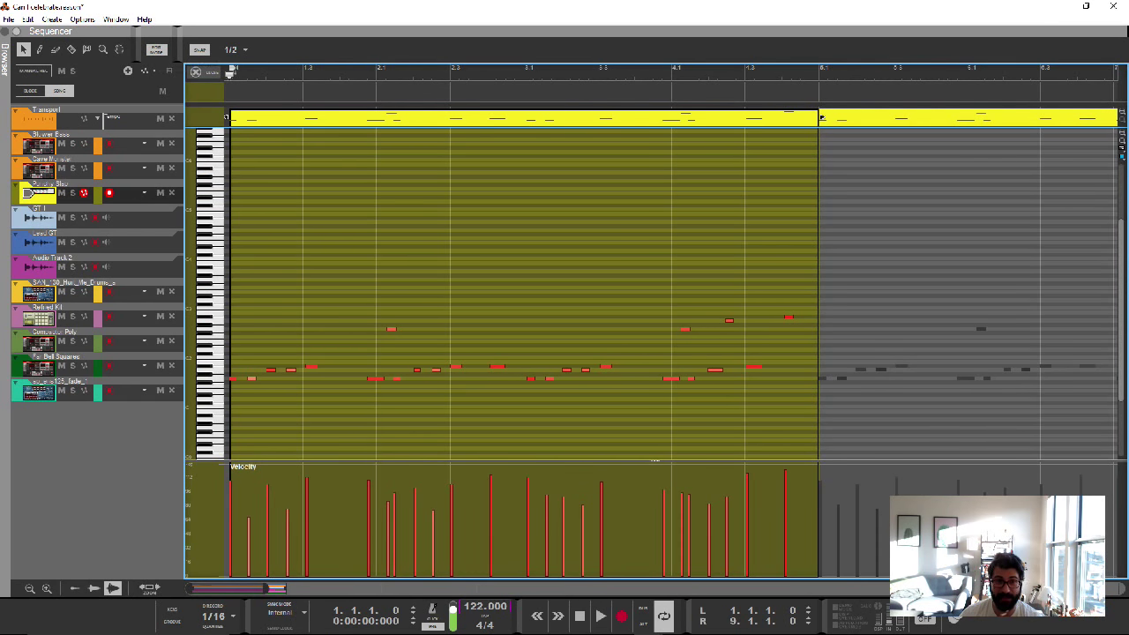
{"action": "left_click", "coordinate": [204, 72]}
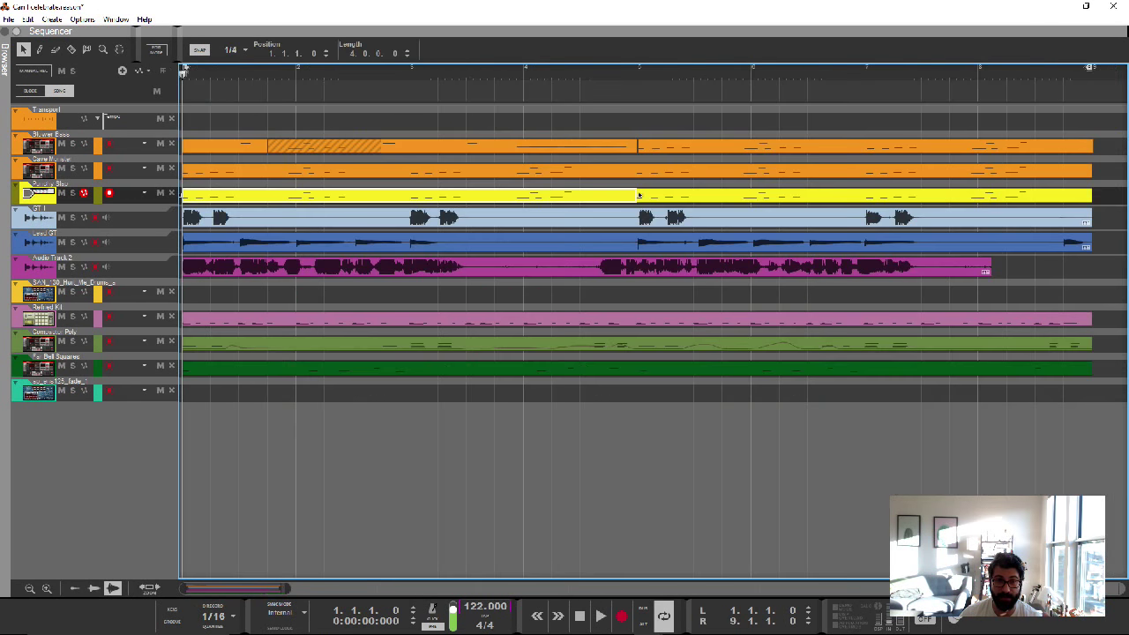
Open the GT 1 clip for slice editing and, with snap off, move the two slice markers around bar 3 slightly earlier
{"action": "left_click", "coordinate": [638, 216]}
{"action": "left_click", "coordinate": [157, 50]}
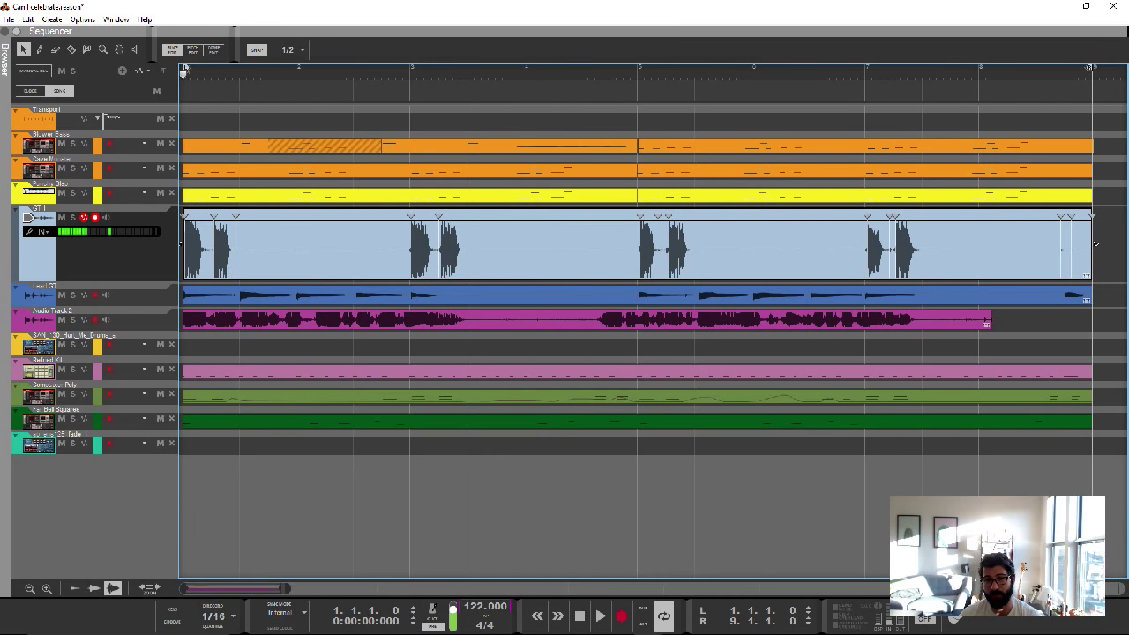
{"action": "mouse_move", "coordinate": [411, 217]}
{"action": "left_mouse_down"}
{"action": "mouse_move", "coordinate": [353, 217]}
{"action": "mouse_move", "coordinate": [411, 217]}
{"action": "left_mouse_up"}
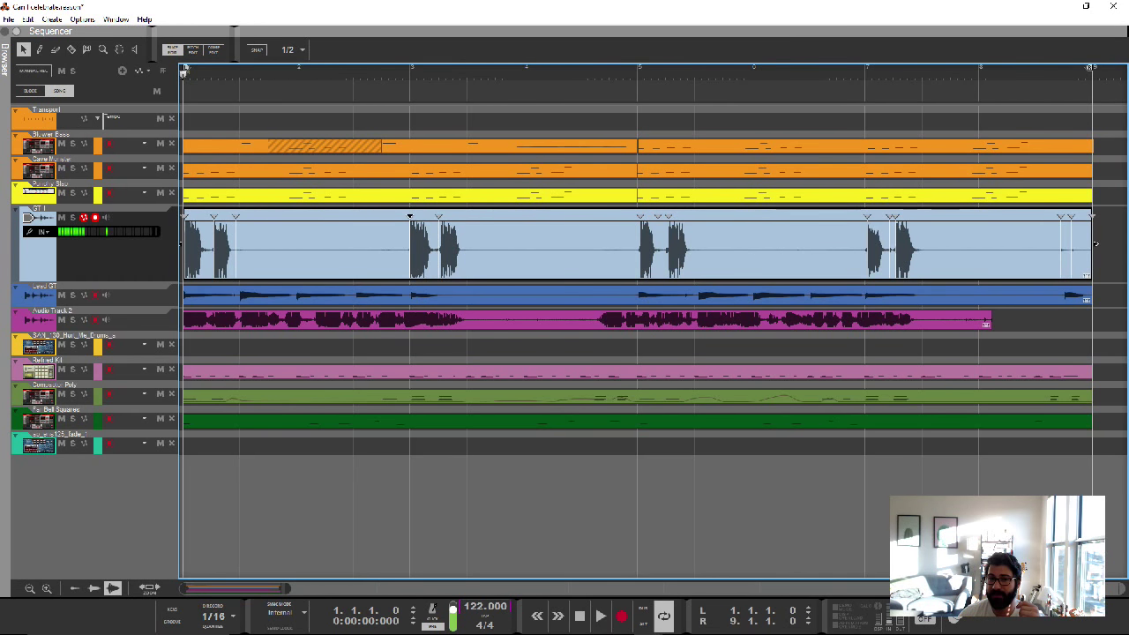
{"action": "key", "text": "ctrl+z"}
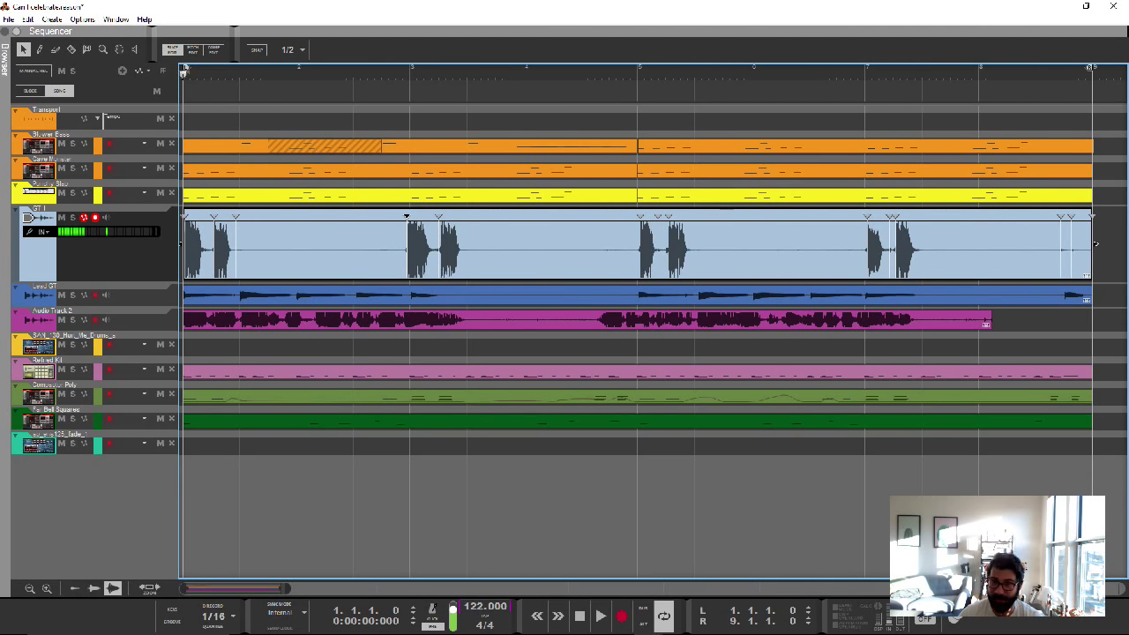
{"action": "left_click_drag", "start_coordinate": [439, 217], "coordinate": [467, 217]}
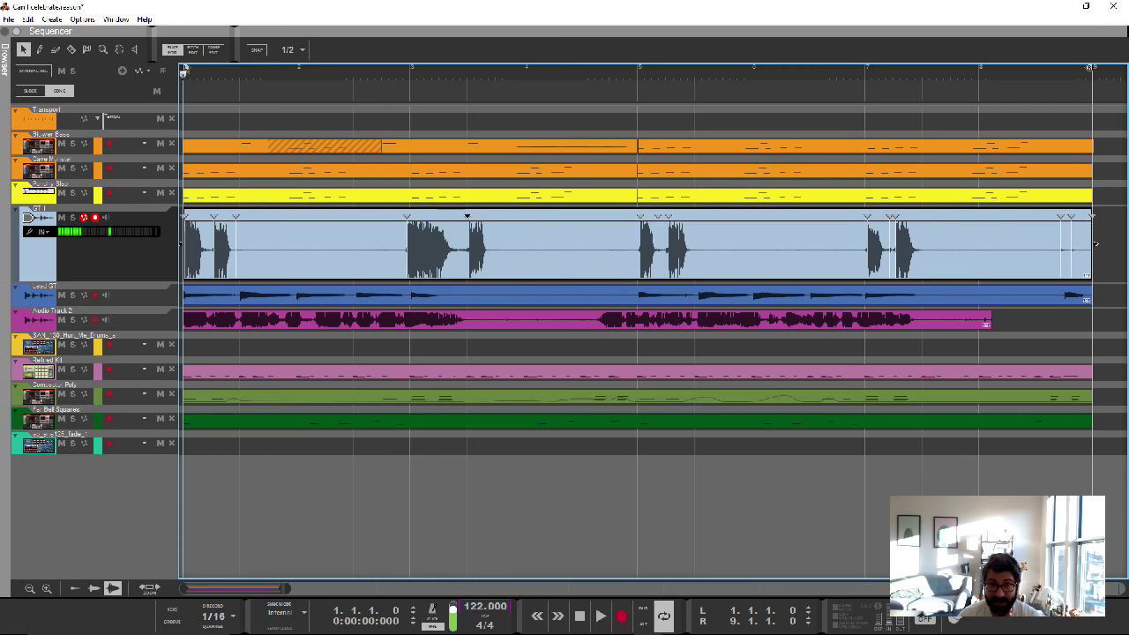
{"action": "left_click_drag", "start_coordinate": [467, 216], "coordinate": [436, 216]}
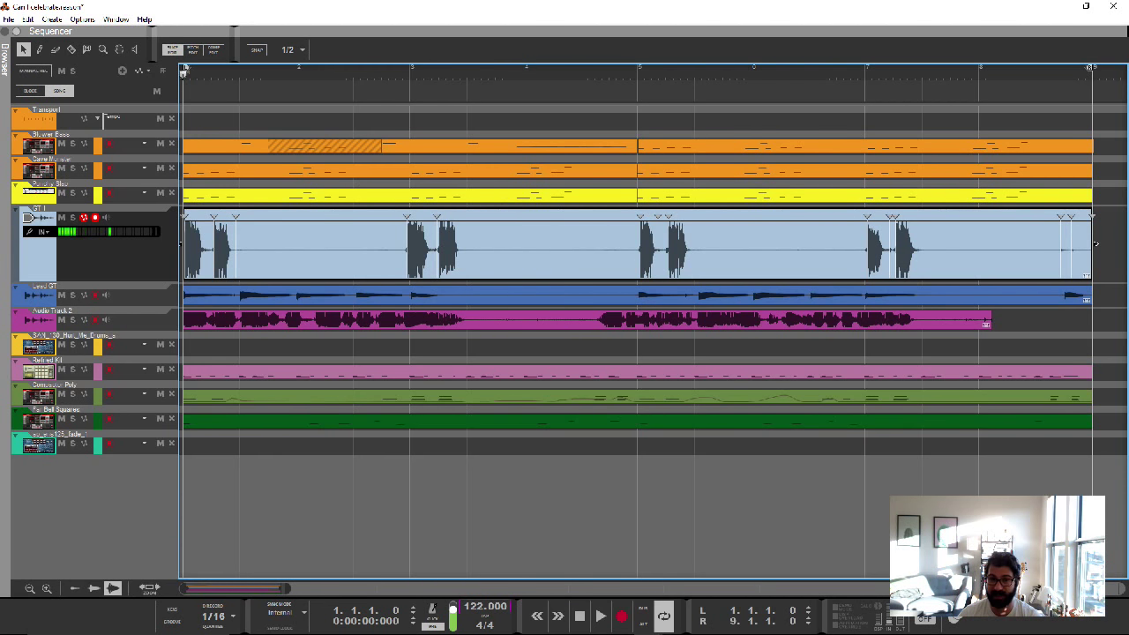
Compare the bounce options available for the GT 1 clip in slice editing and in pitch editing
{"action": "right_click", "coordinate": [310, 256]}
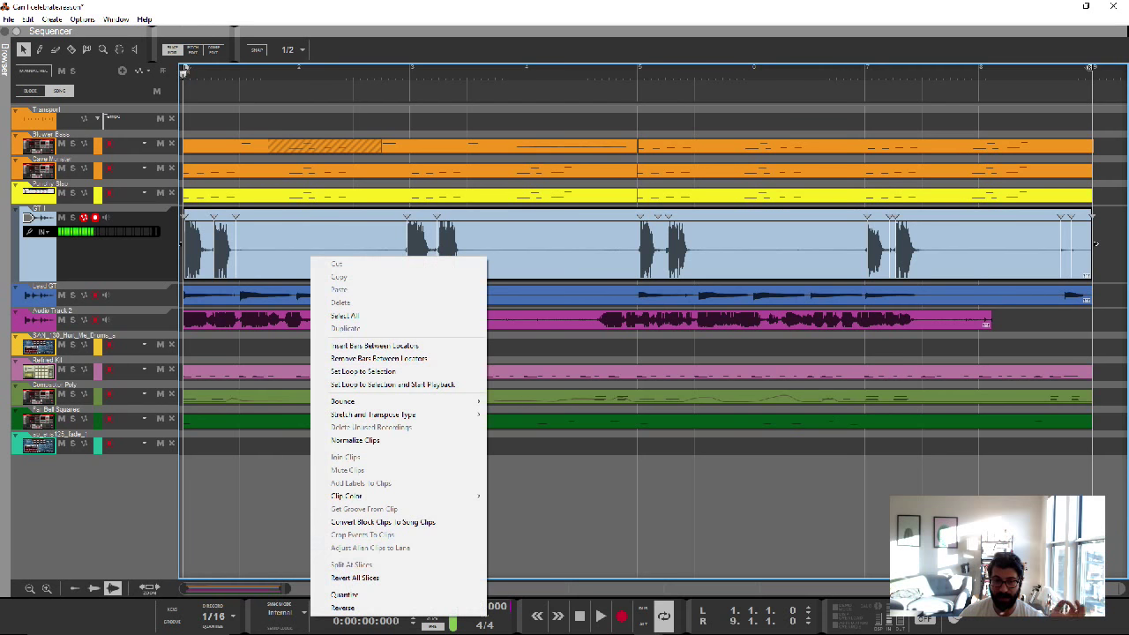
{"action": "mouse_move", "coordinate": [397, 401]}
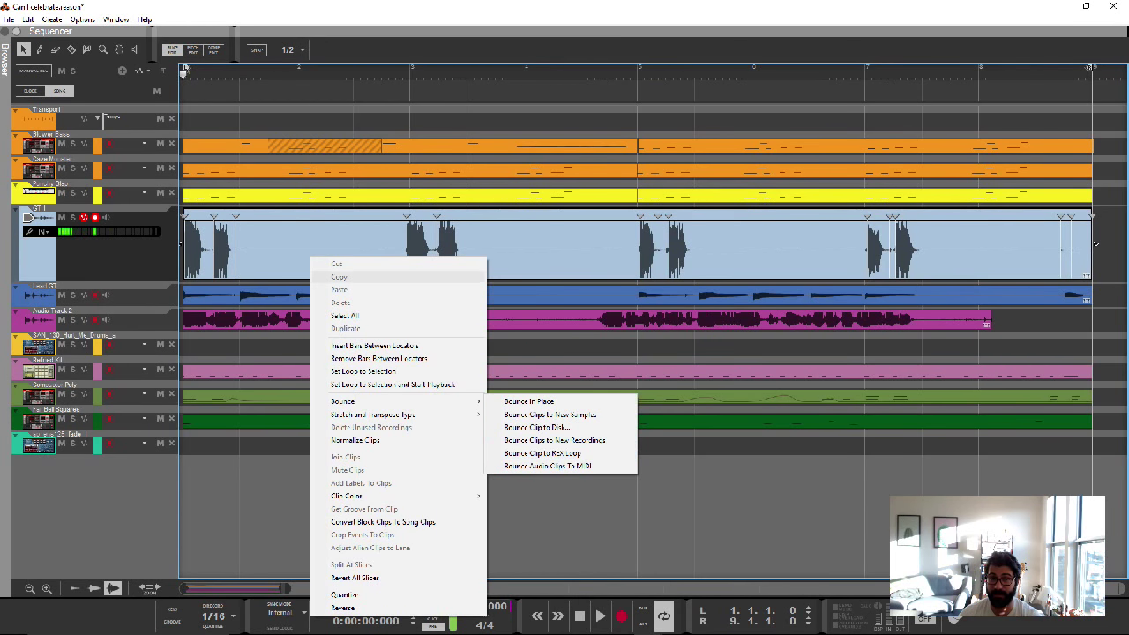
{"action": "double_click", "coordinate": [300, 247]}
{"action": "right_click", "coordinate": [425, 123]}
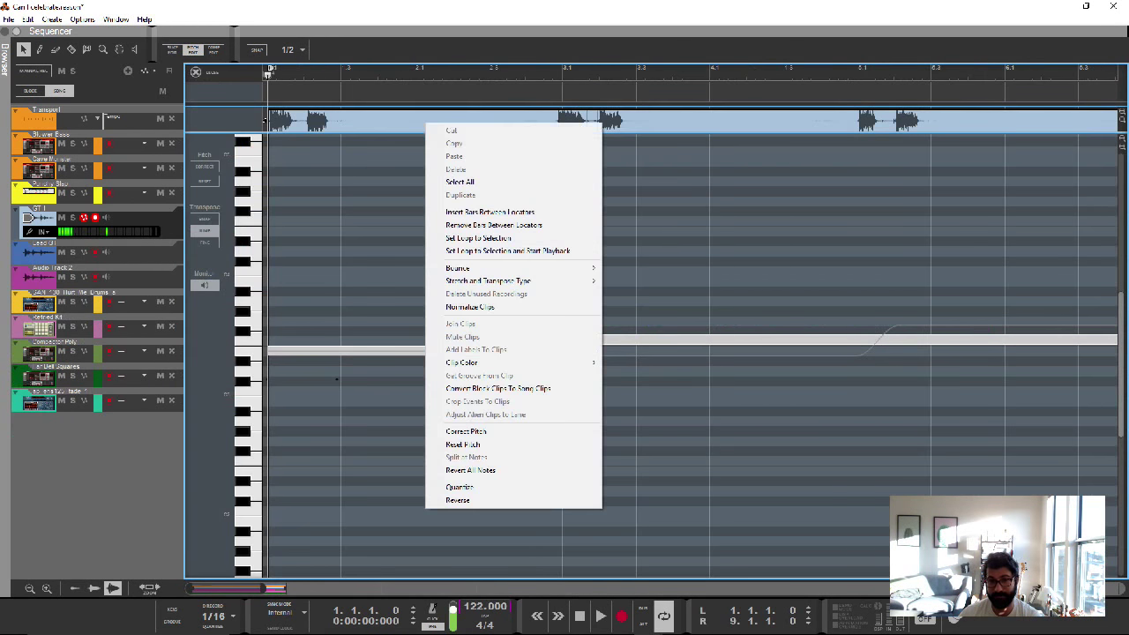
{"action": "mouse_move", "coordinate": [520, 268]}
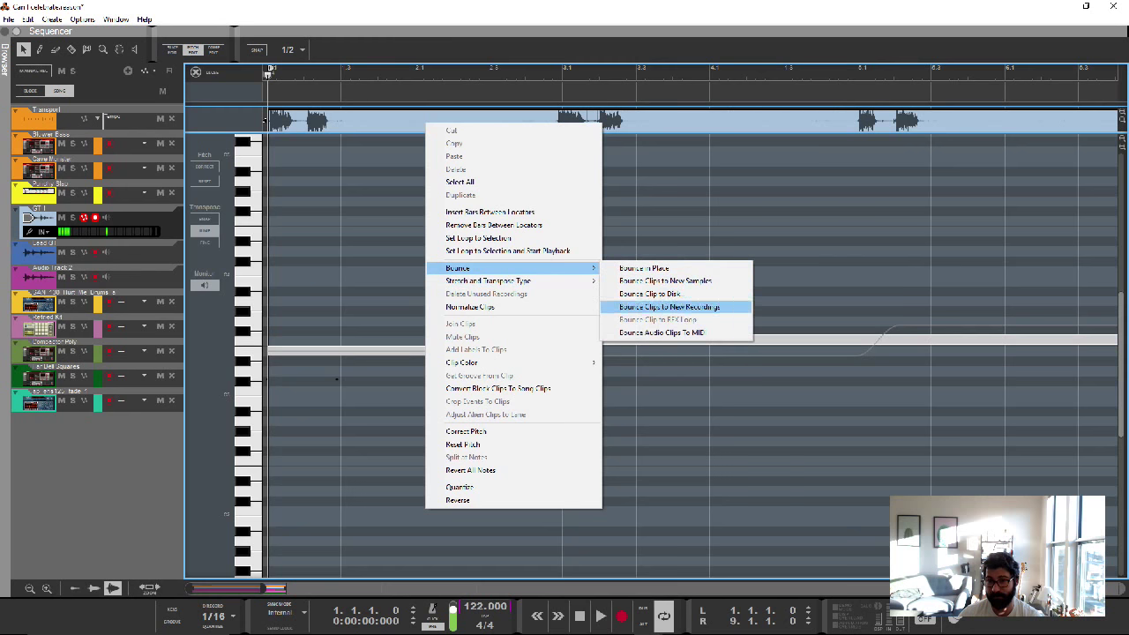
{"action": "key", "text": "Escape"}
{"action": "key", "text": "Escape"}
{"action": "key", "text": "Escape"}
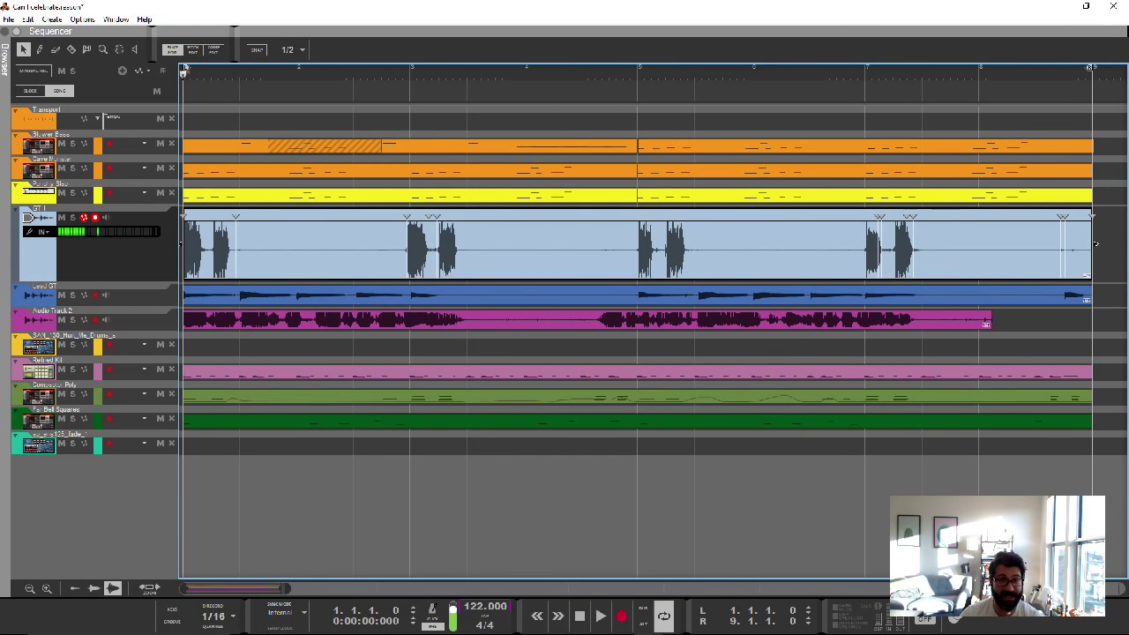
Open the GT 1 clip for pitch editing and examine its first detected notes and the notes around bar 3
{"action": "left_click", "coordinate": [193, 49]}
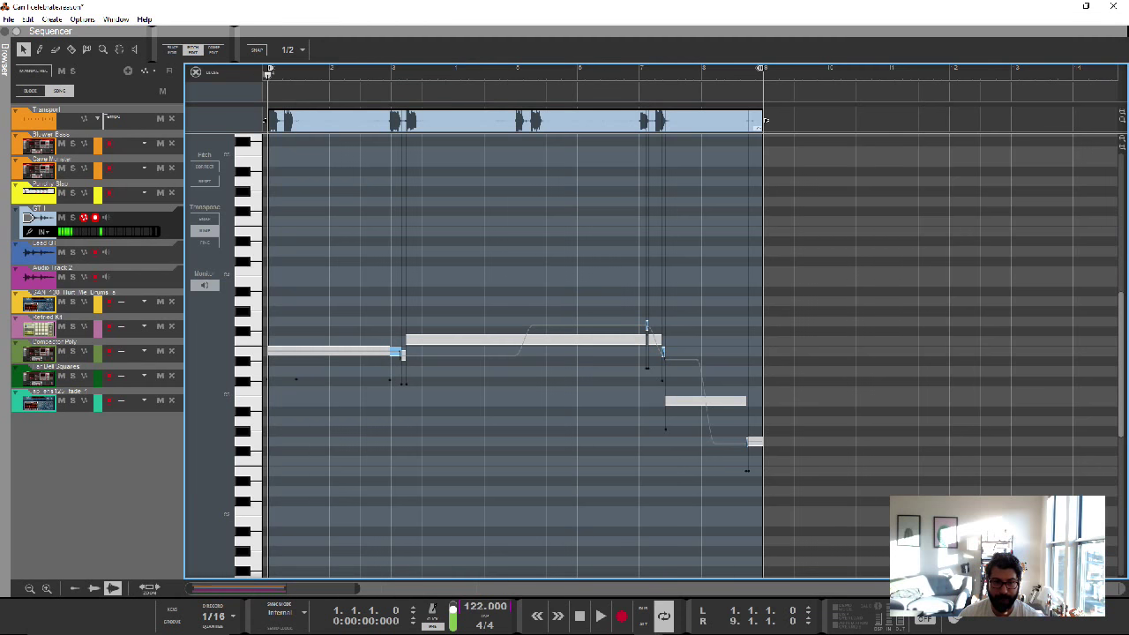
{"action": "left_click", "coordinate": [343, 351]}
{"action": "left_click", "coordinate": [282, 351]}
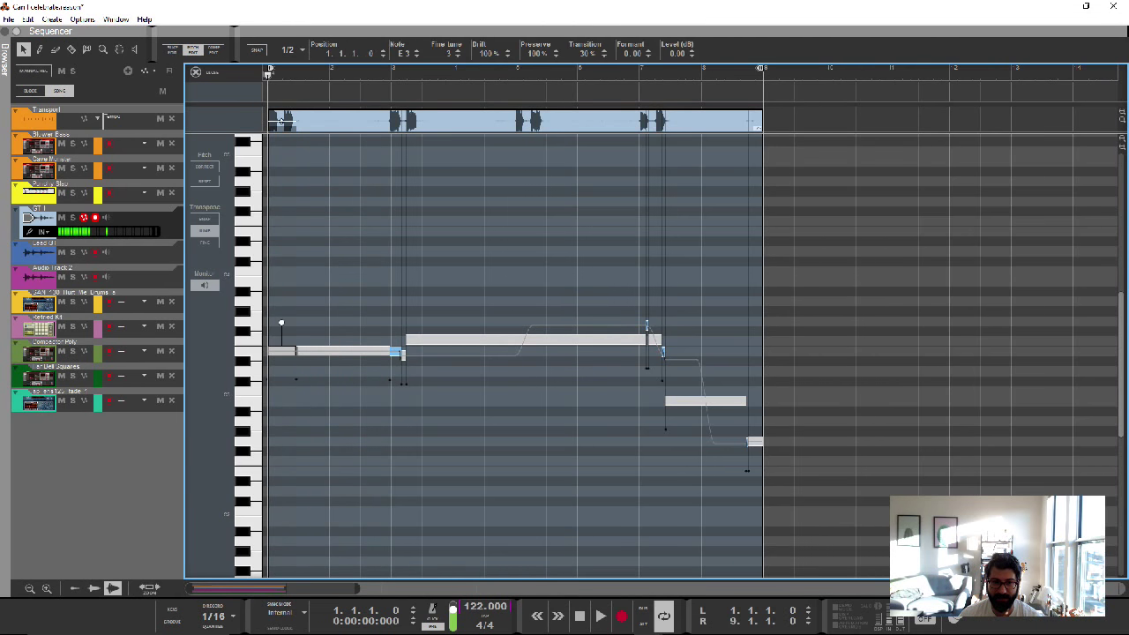
{"action": "mouse_move", "coordinate": [343, 350]}
{"action": "left_mouse_down"}
{"action": "mouse_move", "coordinate": [343, 310]}
{"action": "mouse_move", "coordinate": [342, 350]}
{"action": "left_mouse_up"}
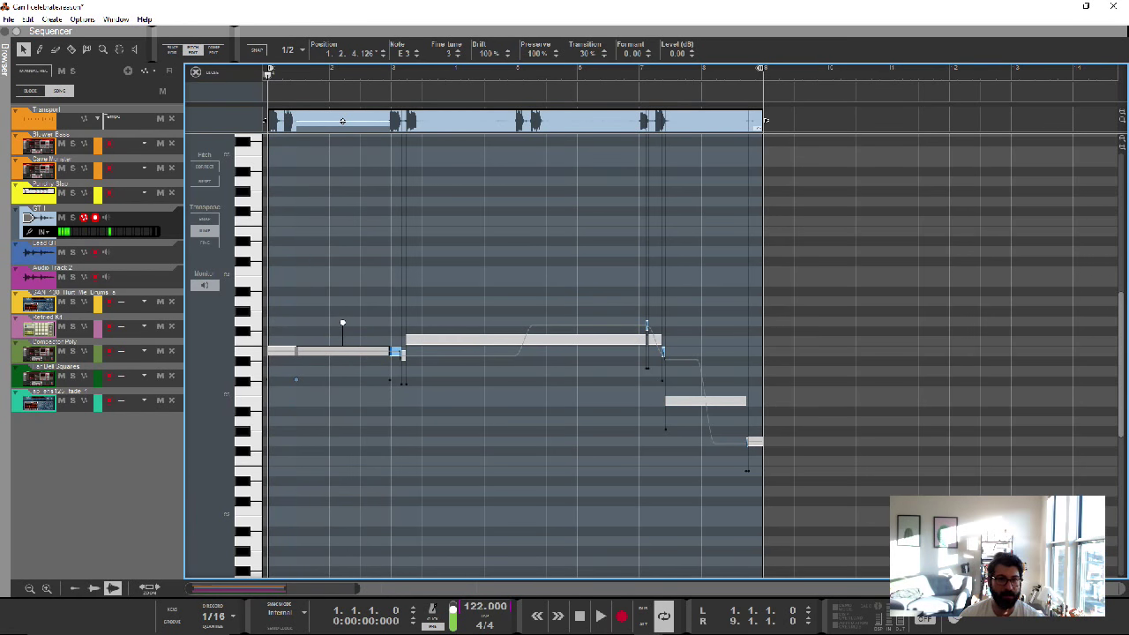
{"action": "left_click", "coordinate": [349, 291]}
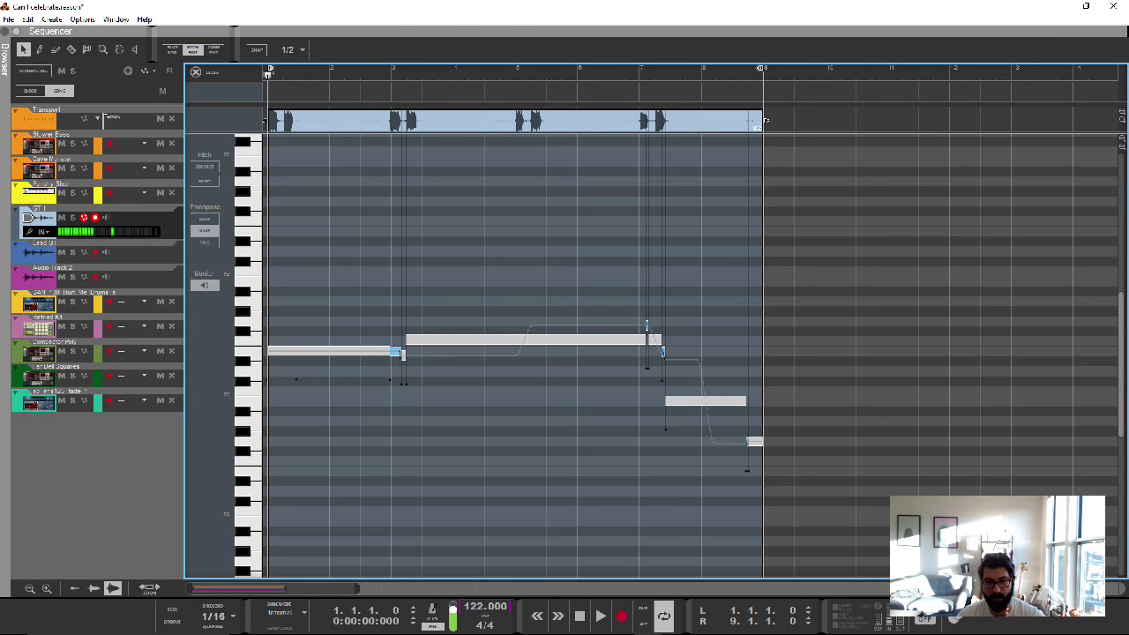
{"action": "scroll", "coordinate": [464, 353], "scroll_direction": "up", "scroll_amount": 7}
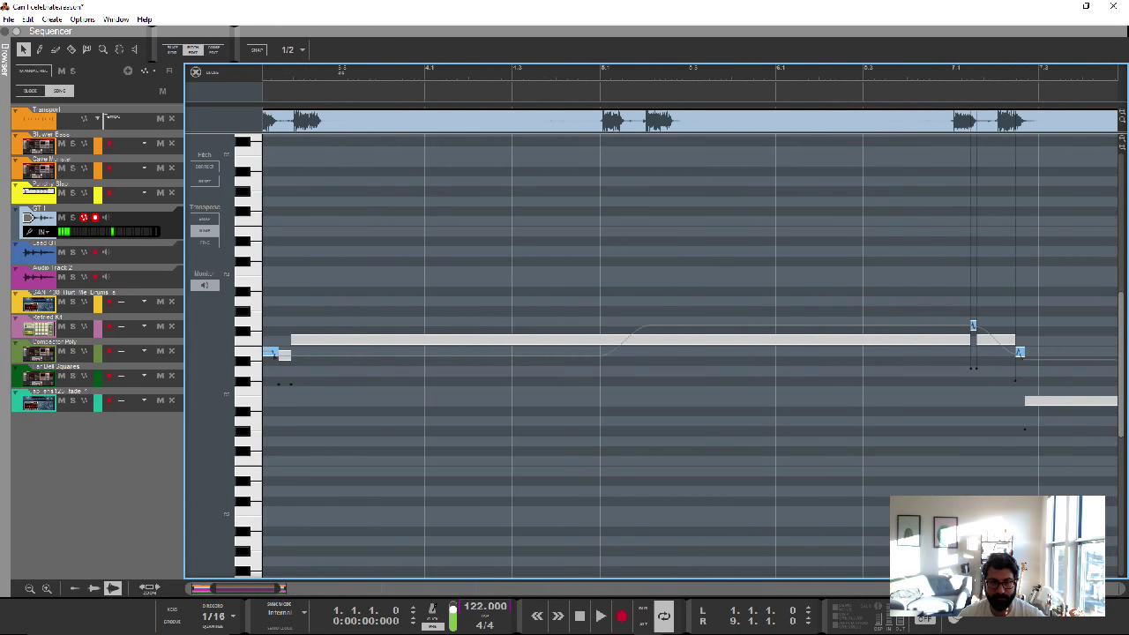
{"action": "scroll", "coordinate": [705, 348], "scroll_direction": "up", "scroll_amount": 8}
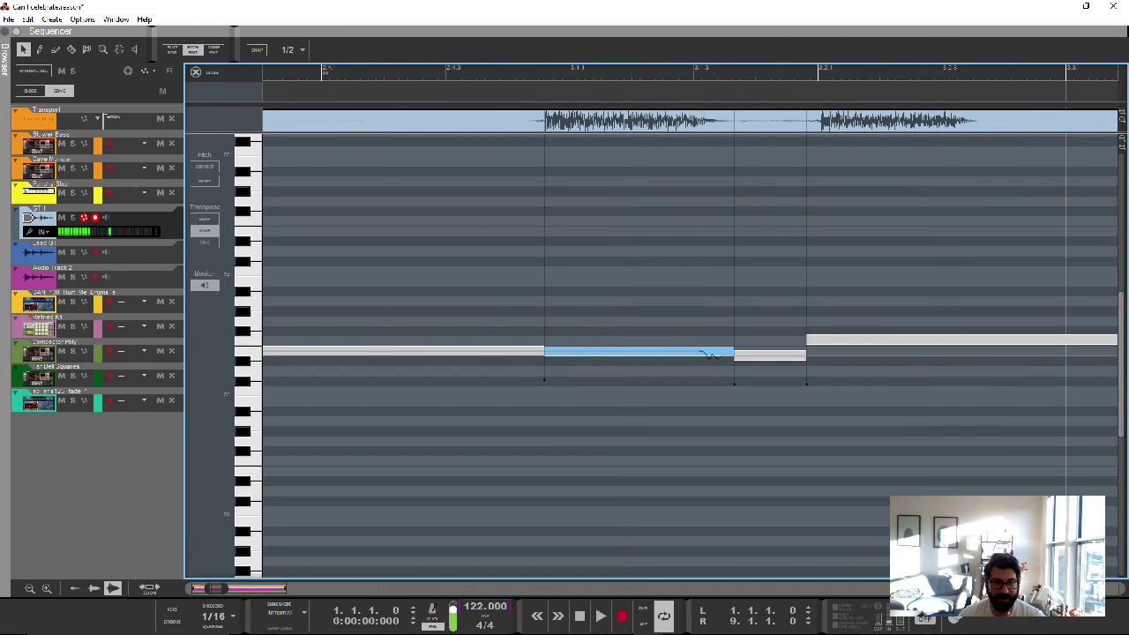
Open the Lead GT track's pitch edit and set the F 3 note's fine tune to 11 and drift to 75%
{"action": "left_click", "coordinate": [40, 252]}
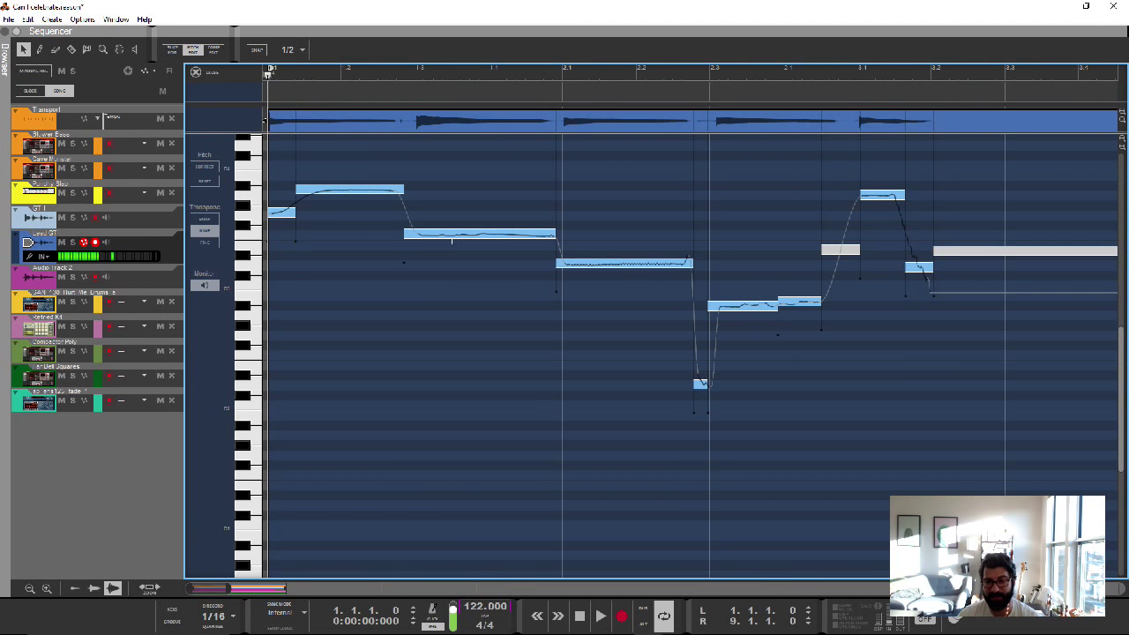
{"action": "left_click_drag", "start_coordinate": [455, 235], "coordinate": [479, 205]}
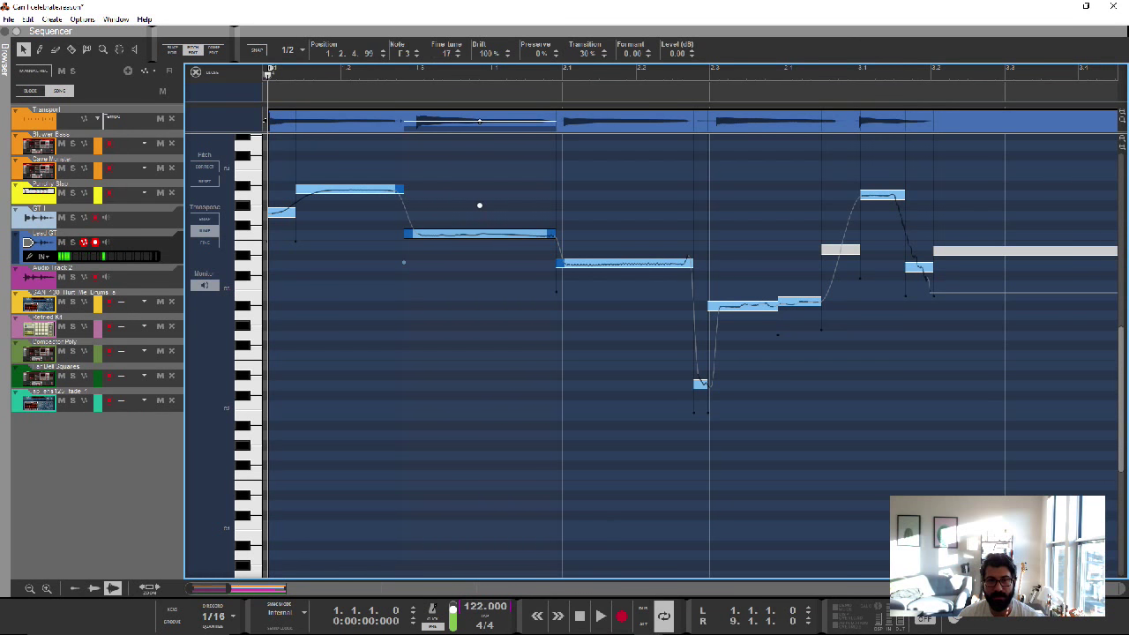
{"action": "left_click_drag", "start_coordinate": [446, 53], "coordinate": [447, 57]}
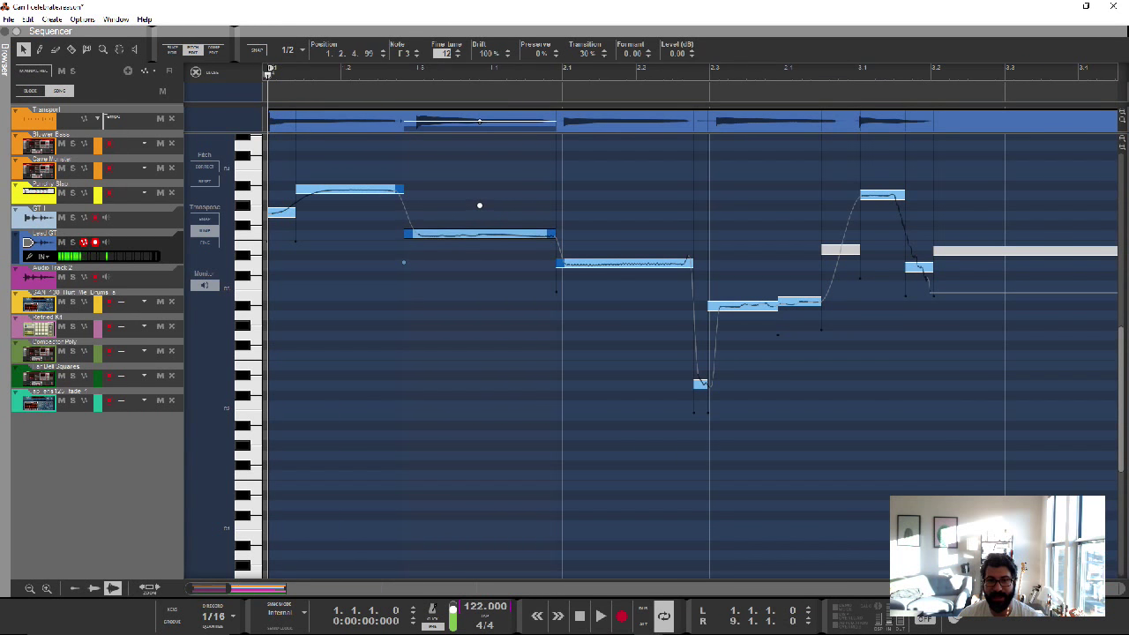
{"action": "type", "text": "11"}
{"action": "key", "text": "Return"}
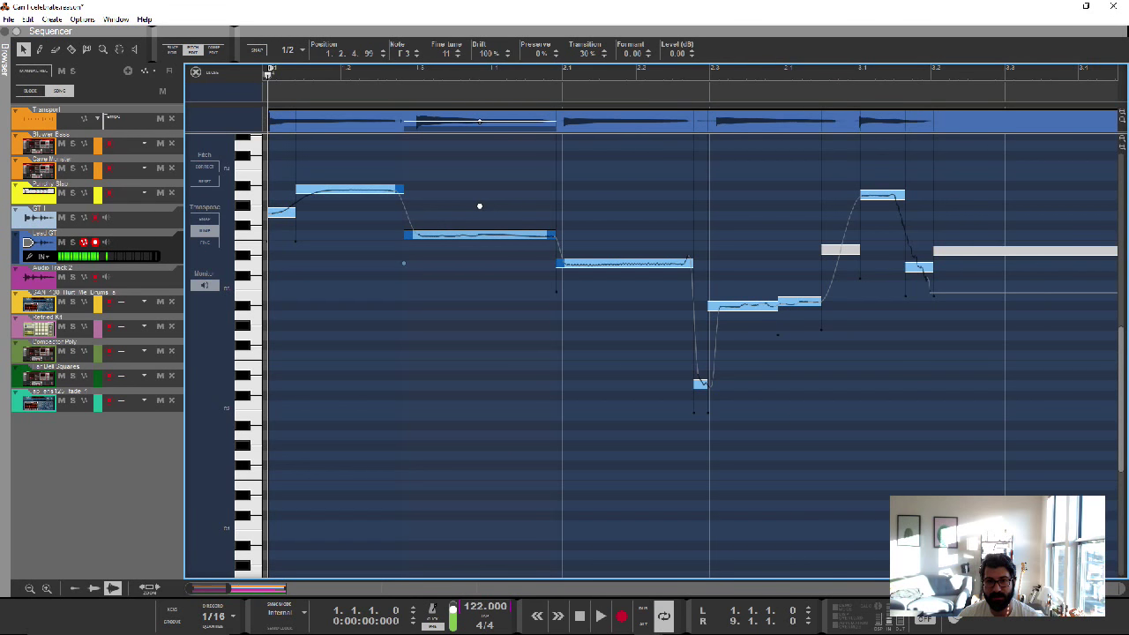
{"action": "mouse_move", "coordinate": [479, 206]}
{"action": "left_mouse_down"}
{"action": "mouse_move", "coordinate": [479, 226]}
{"action": "mouse_move", "coordinate": [479, 206]}
{"action": "left_mouse_up"}
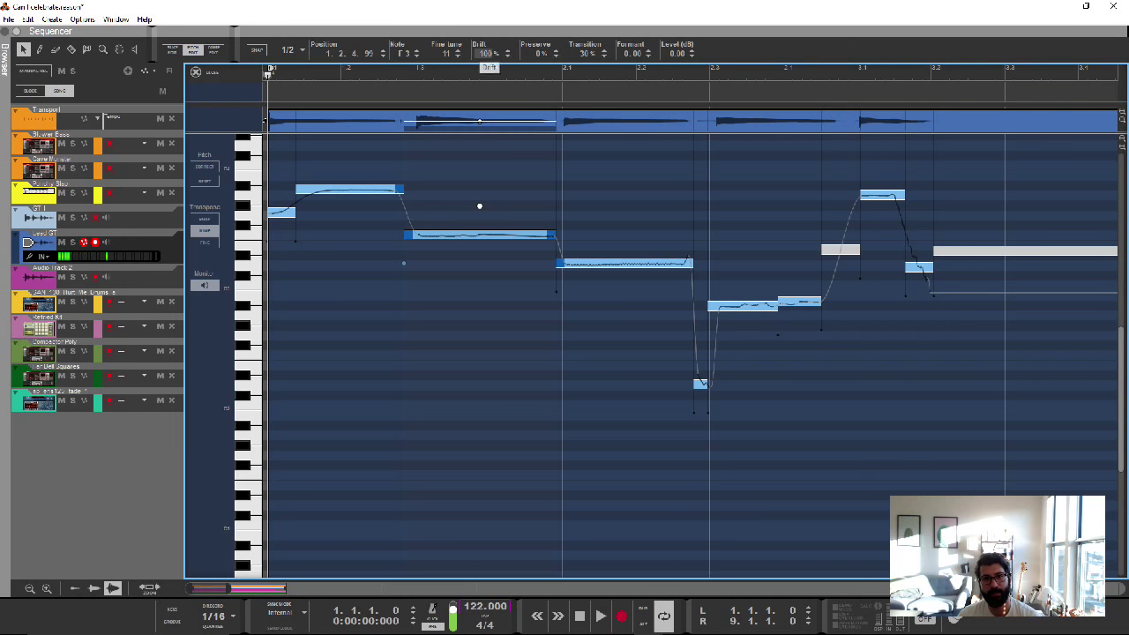
{"action": "left_click_drag", "start_coordinate": [478, 207], "coordinate": [478, 210]}
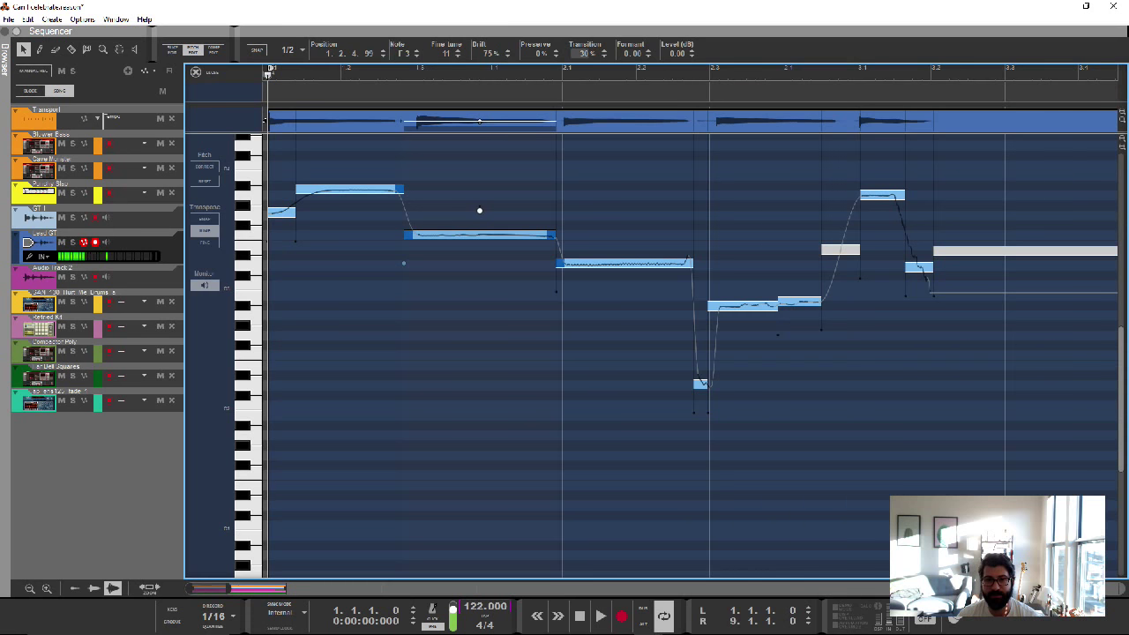
Set the Lead GT clip's selected F 3 note to a transition of 64% and a formant of 1.00
{"action": "left_click", "coordinate": [584, 53]}
{"action": "type", "text": "64"}
{"action": "key", "text": "Return"}
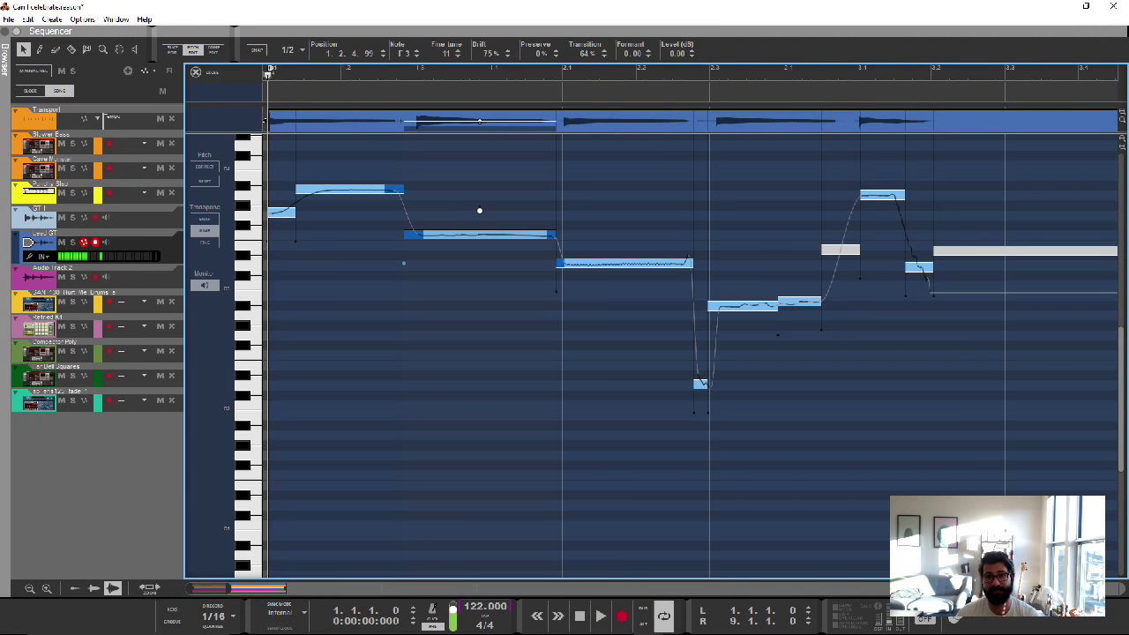
{"action": "left_click", "coordinate": [632, 53]}
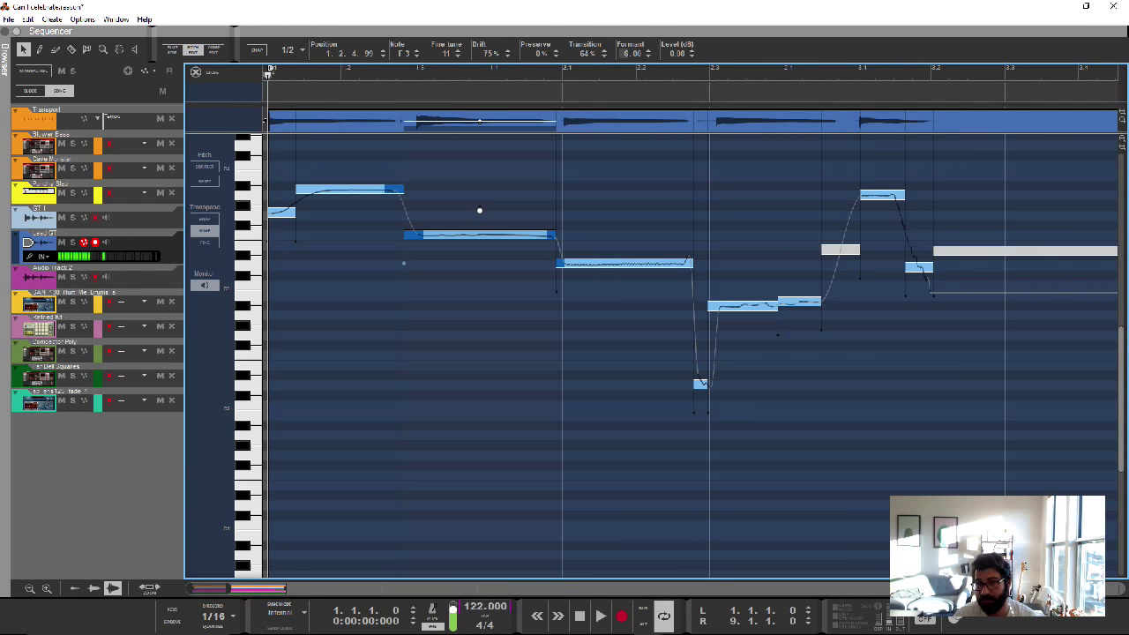
{"action": "key", "text": "Return"}
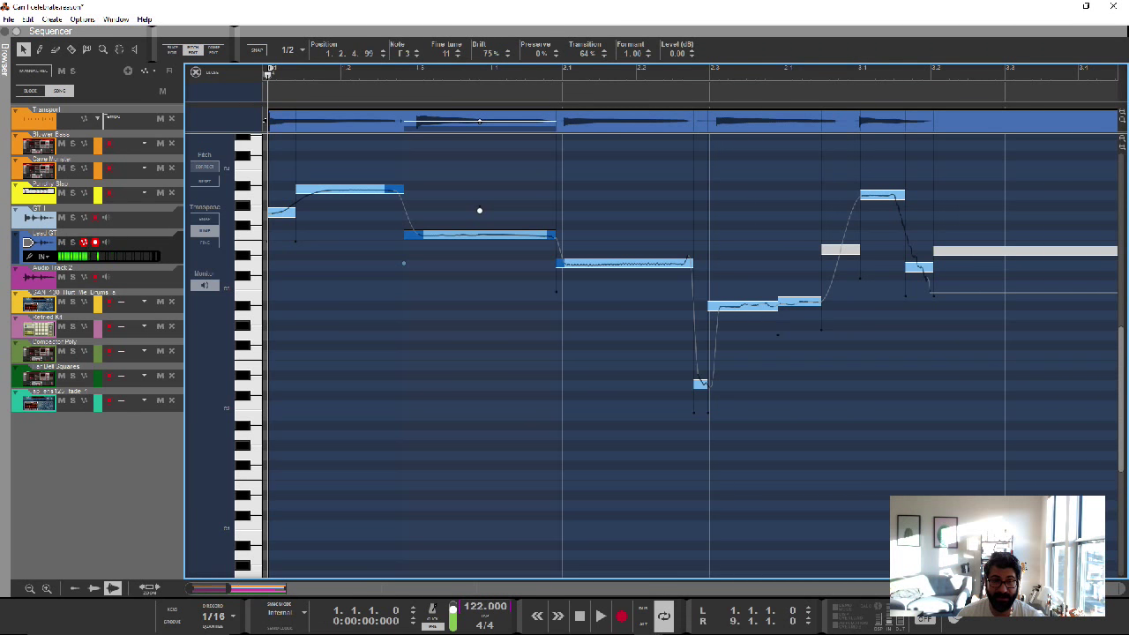
Correct the pitch of the selected F 3 note in the Lead GT clip, and open the clip in comp editing
{"action": "left_click", "coordinate": [204, 166]}
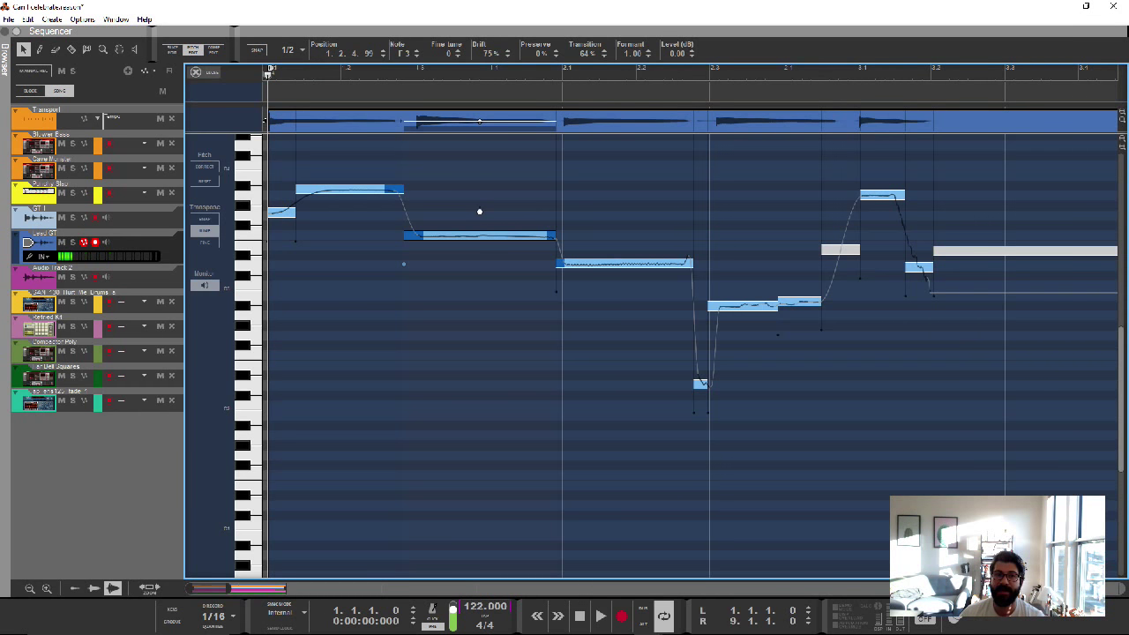
{"action": "left_click", "coordinate": [203, 72]}
{"action": "left_click", "coordinate": [198, 49]}
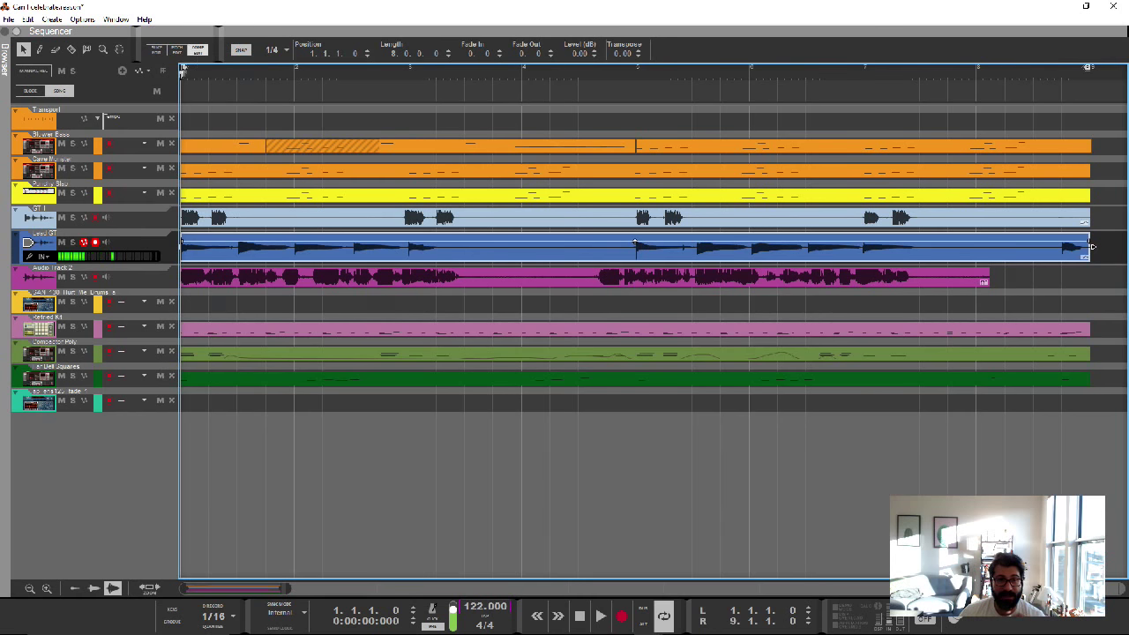
{"action": "double_click", "coordinate": [1092, 247]}
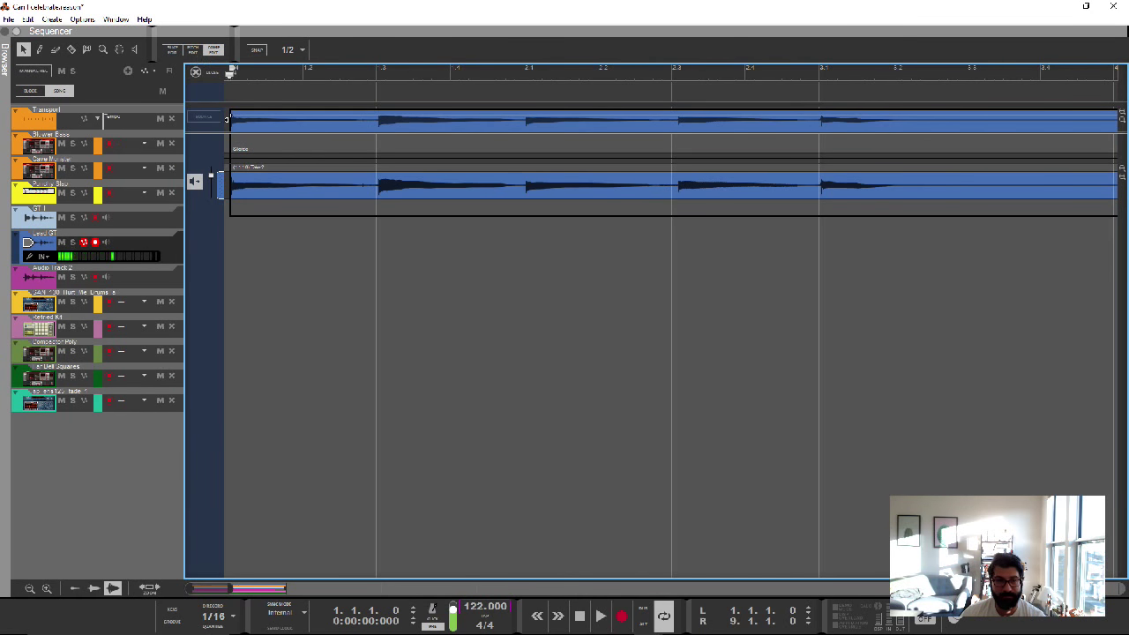
View the Audio Track 2, GT 1 and Lead GT tracks in turn in edit mode, and return to the arrangement
{"action": "left_click", "coordinate": [42, 279]}
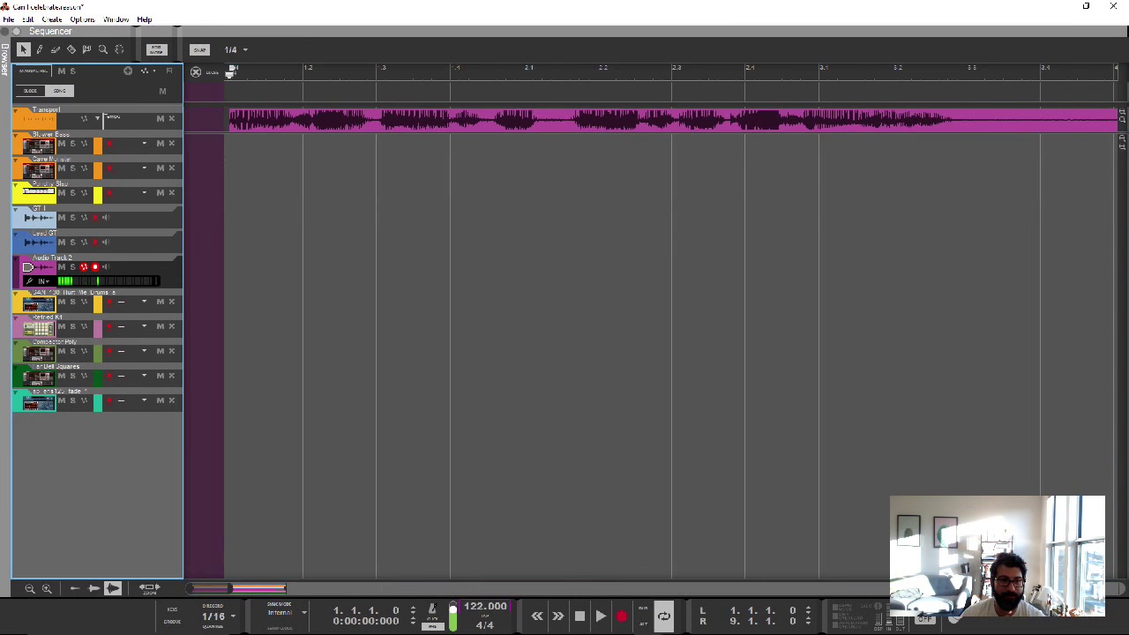
{"action": "left_click", "coordinate": [42, 242]}
{"action": "left_click", "coordinate": [42, 217]}
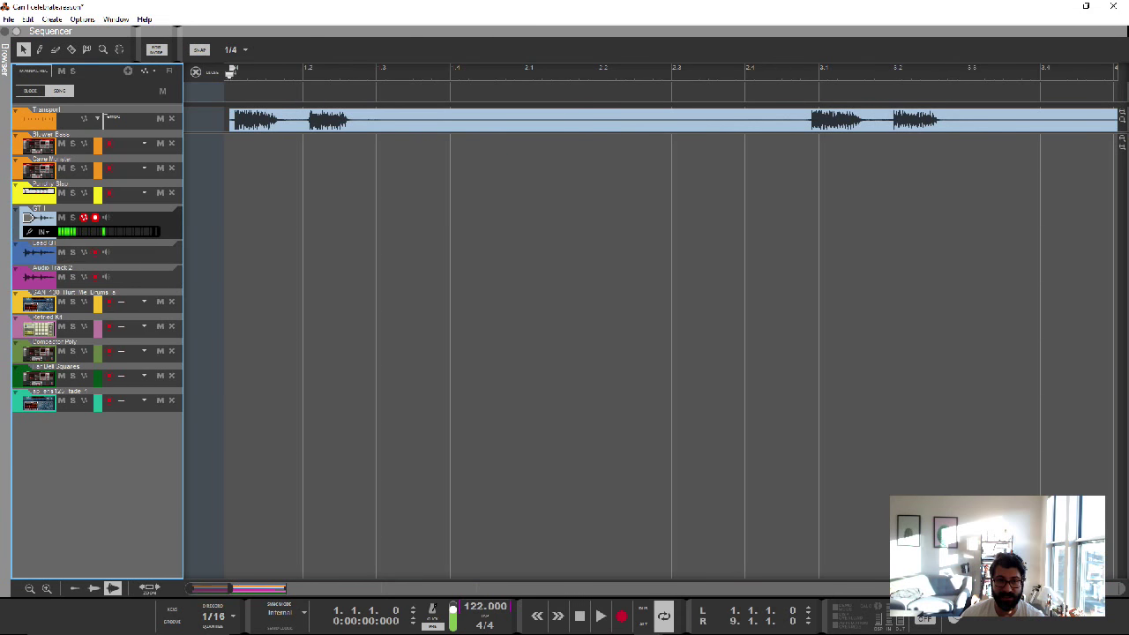
{"action": "left_click", "coordinate": [42, 250]}
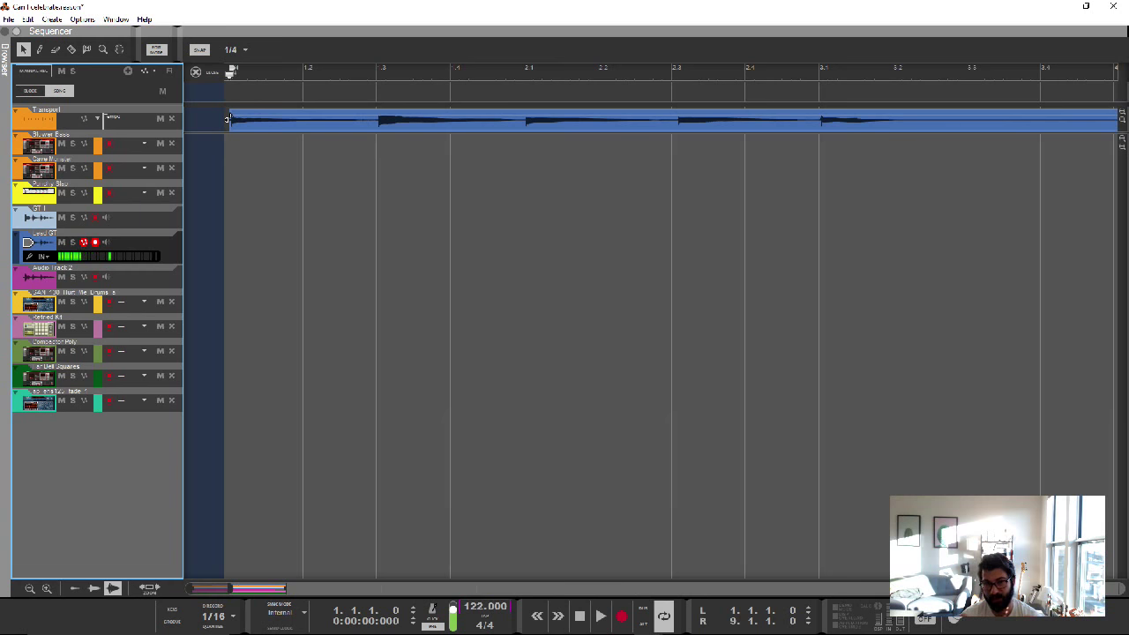
{"action": "left_click", "coordinate": [203, 72]}
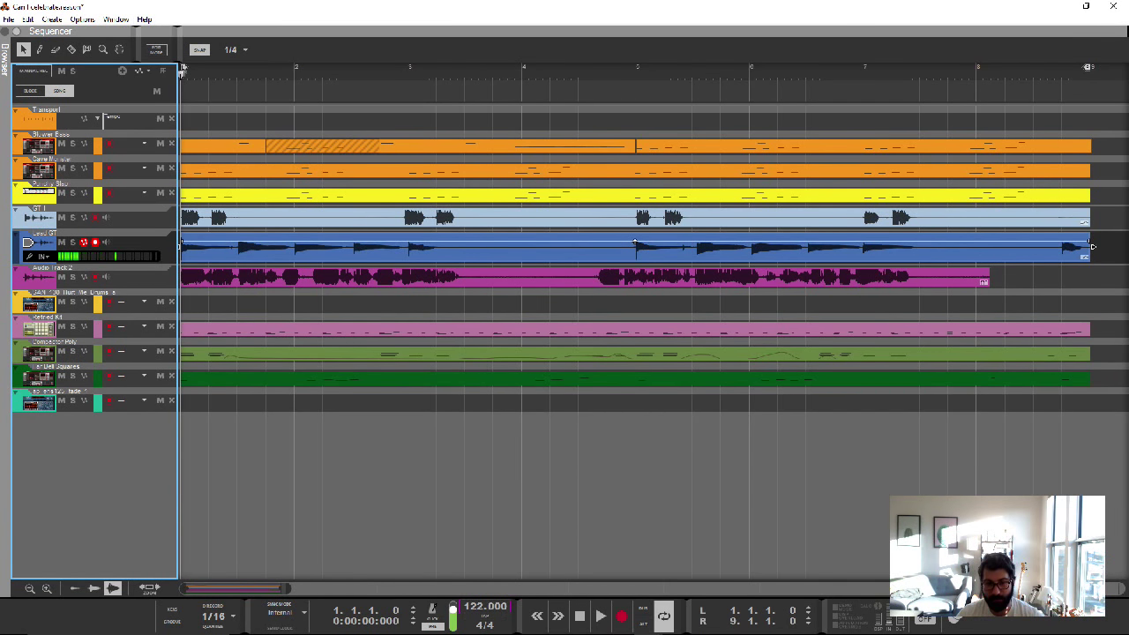
Clear the existing tempo automation and create a fresh tempo automation lane on the Transport track
{"action": "right_click", "coordinate": [496, 606]}
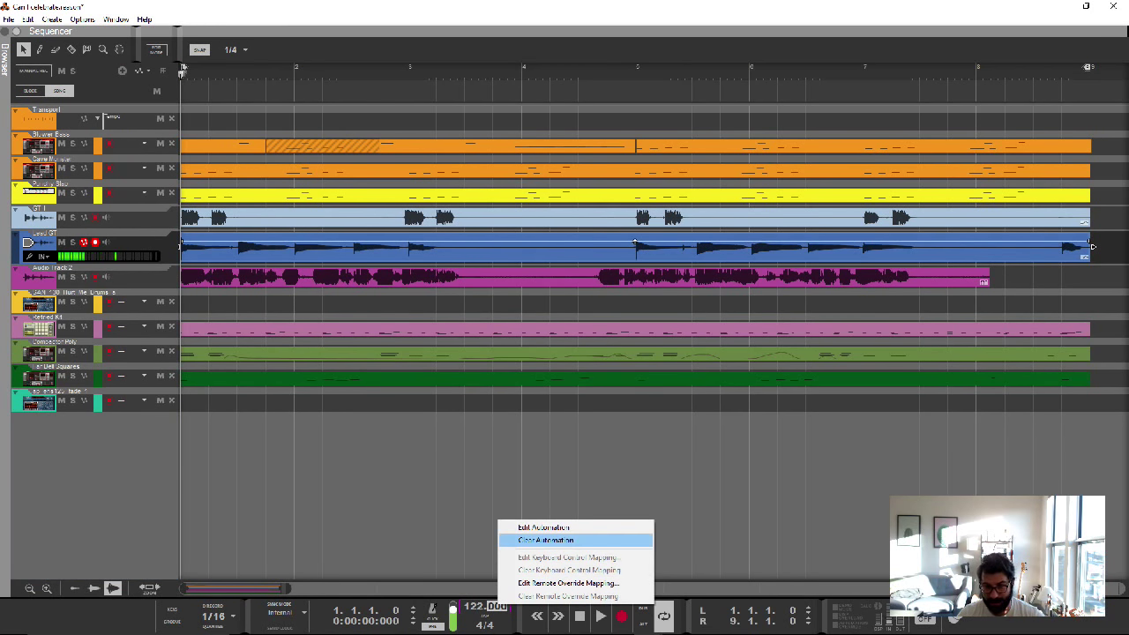
{"action": "left_click", "coordinate": [545, 539]}
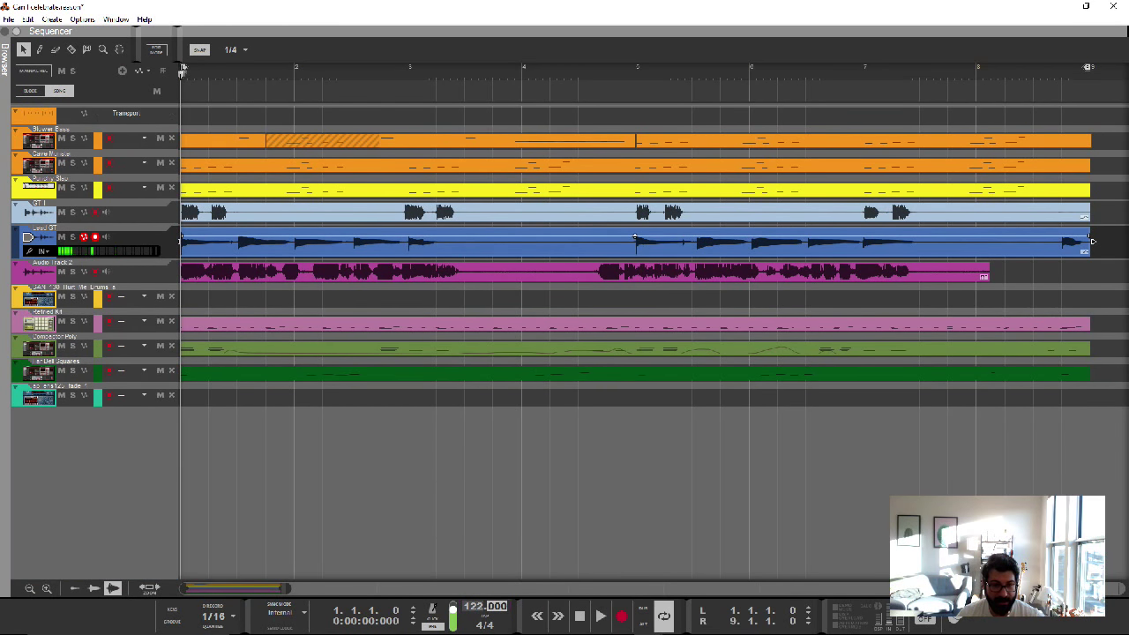
{"action": "right_click", "coordinate": [476, 607]}
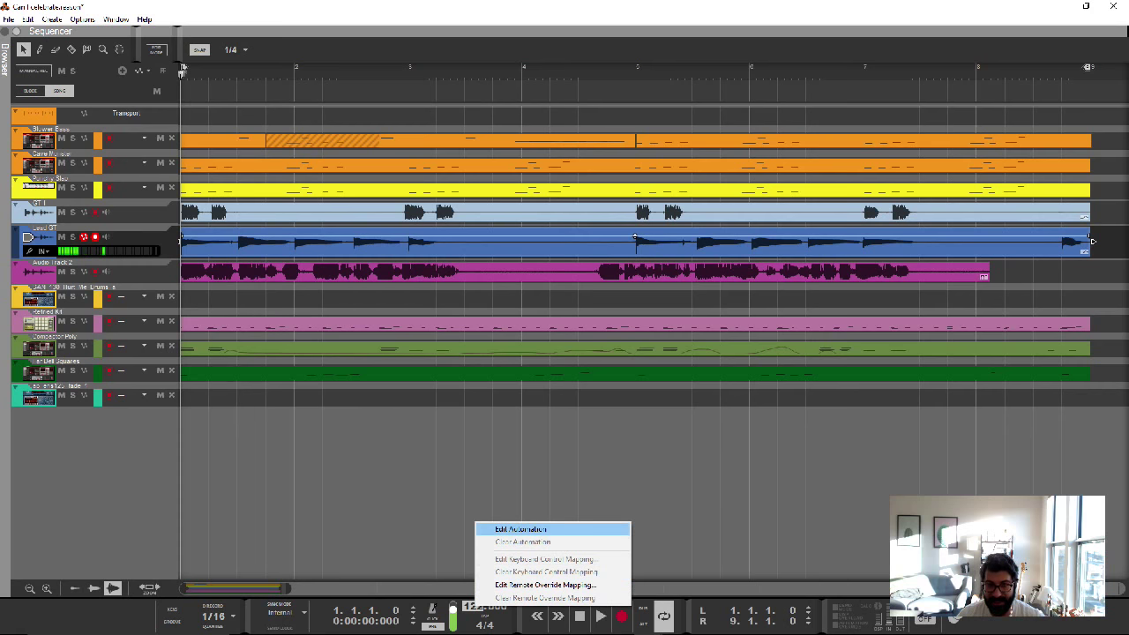
{"action": "left_click", "coordinate": [521, 529]}
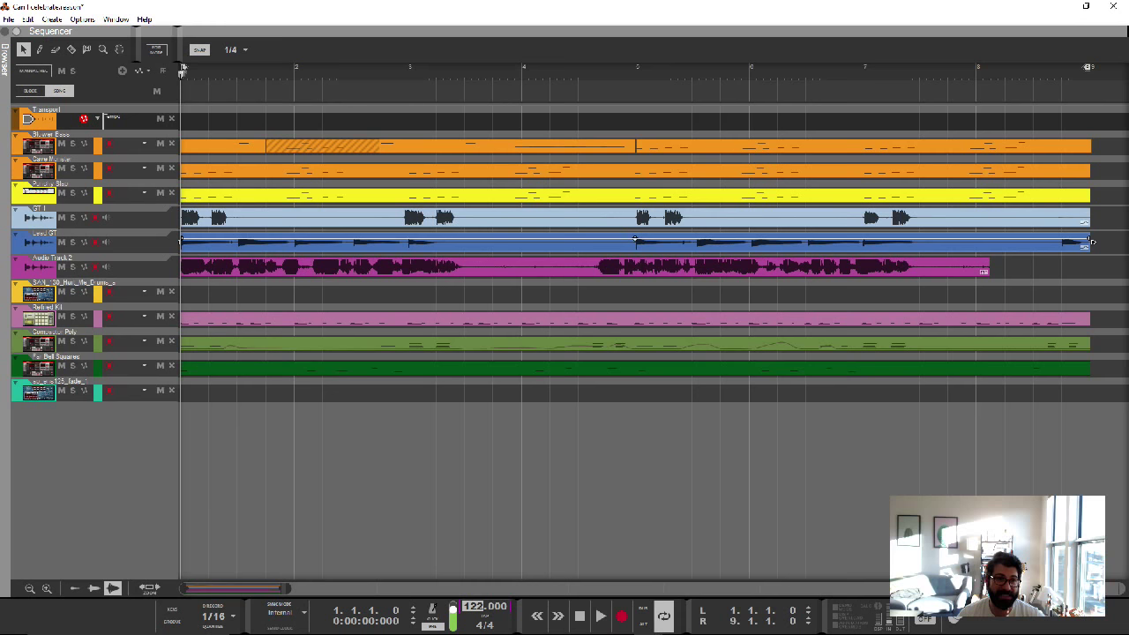
Draw a two-bar automation clip on the Transport track's tempo lane from bar 1 to bar 3
{"action": "left_click", "coordinate": [39, 50]}
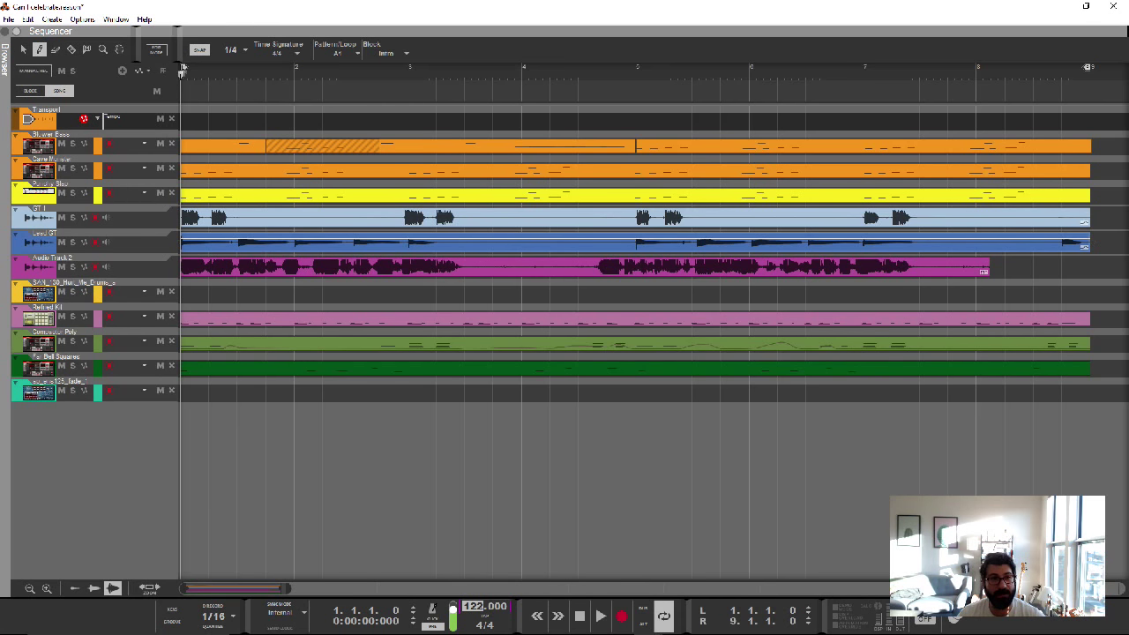
{"action": "mouse_move", "coordinate": [183, 120]}
{"action": "left_mouse_down"}
{"action": "mouse_move", "coordinate": [433, 121]}
{"action": "mouse_move", "coordinate": [407, 121]}
{"action": "left_mouse_up"}
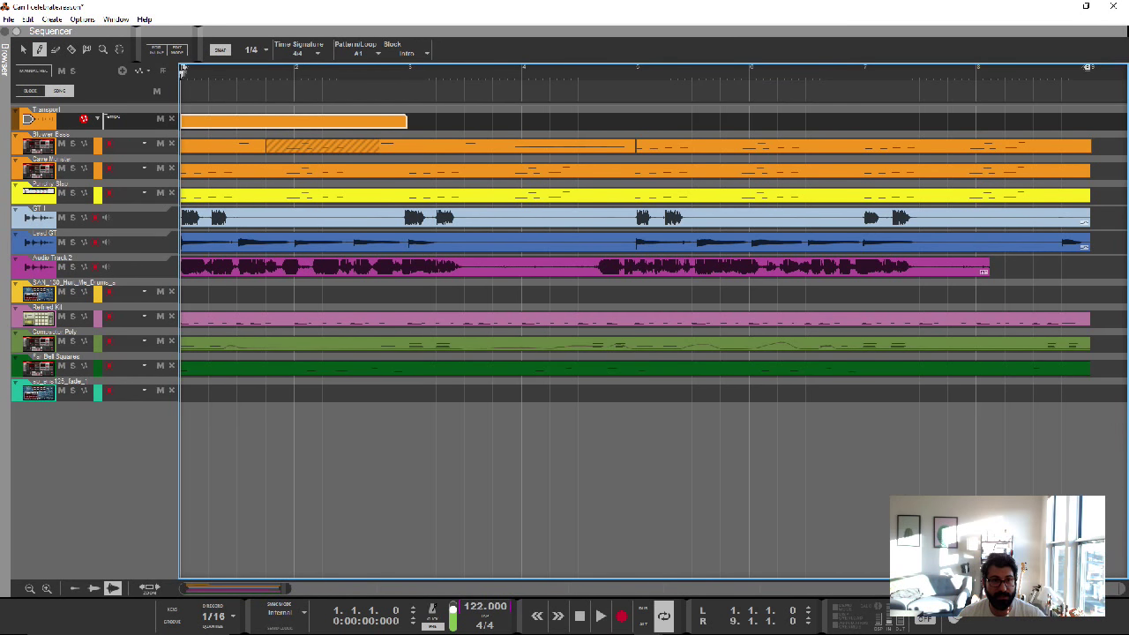
{"action": "key", "text": "q"}
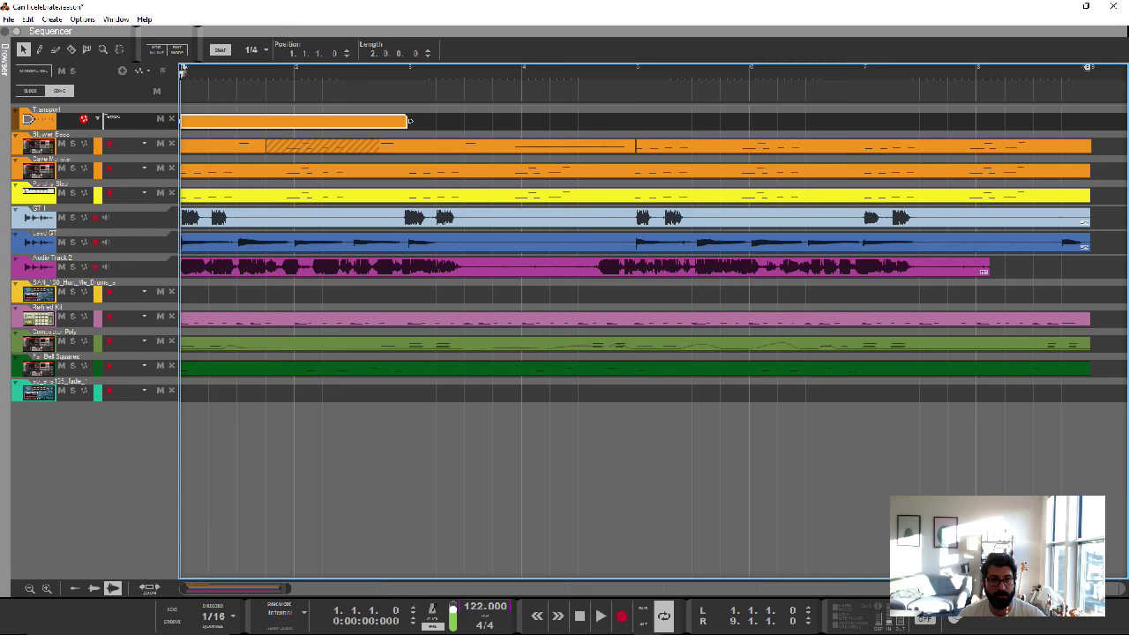
Draw tempo points in the automation clip: 66 at the start, a peak in bar 1, 110 early in bar 2 and 218 near the end
{"action": "double_click", "coordinate": [304, 121]}
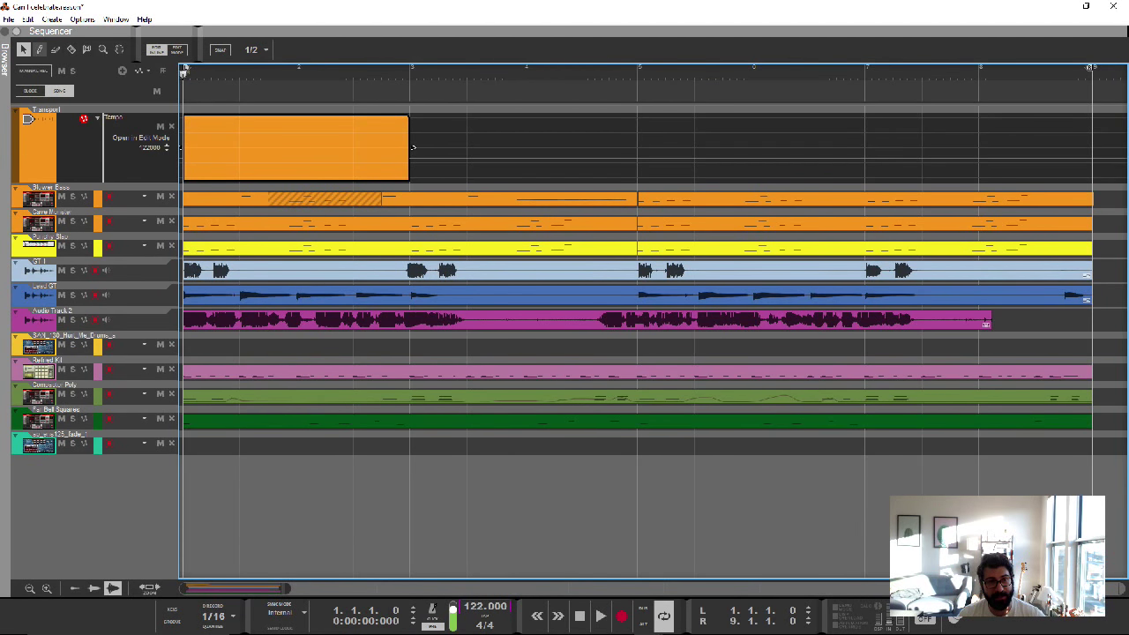
{"action": "left_click", "coordinate": [39, 50]}
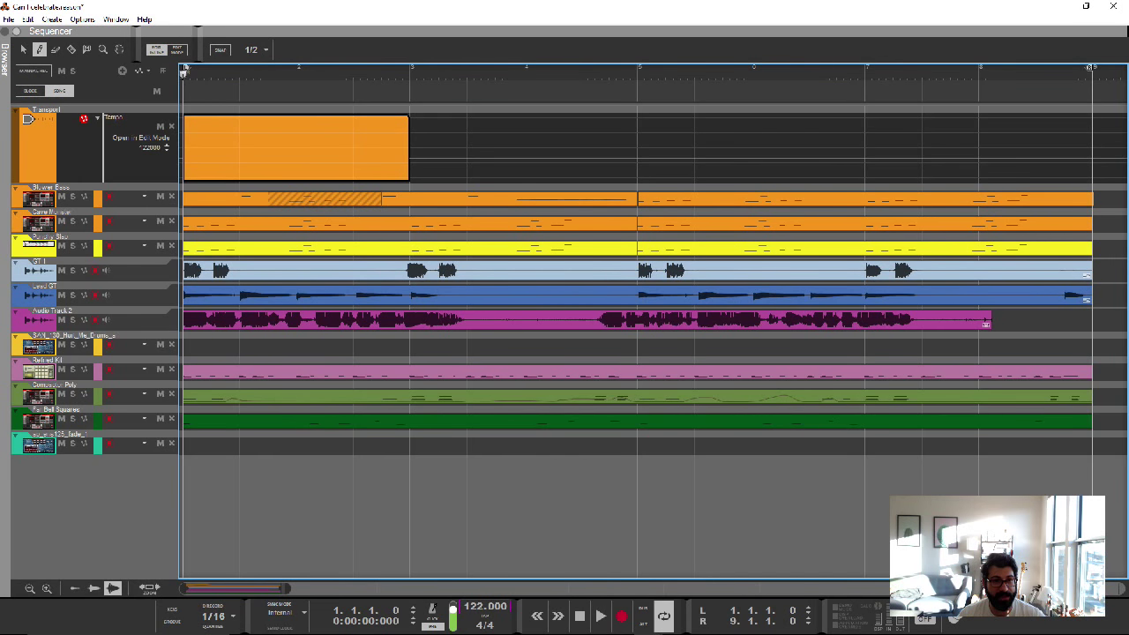
{"action": "left_click", "coordinate": [186, 177]}
{"action": "left_click", "coordinate": [404, 128]}
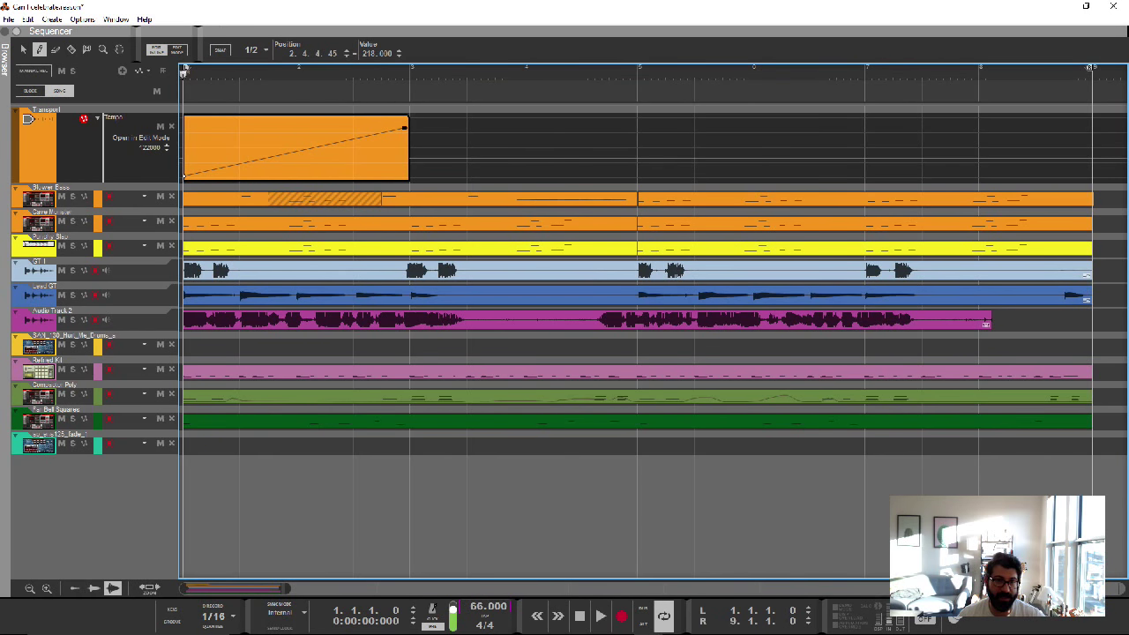
{"action": "left_click", "coordinate": [261, 137]}
{"action": "left_click", "coordinate": [320, 163]}
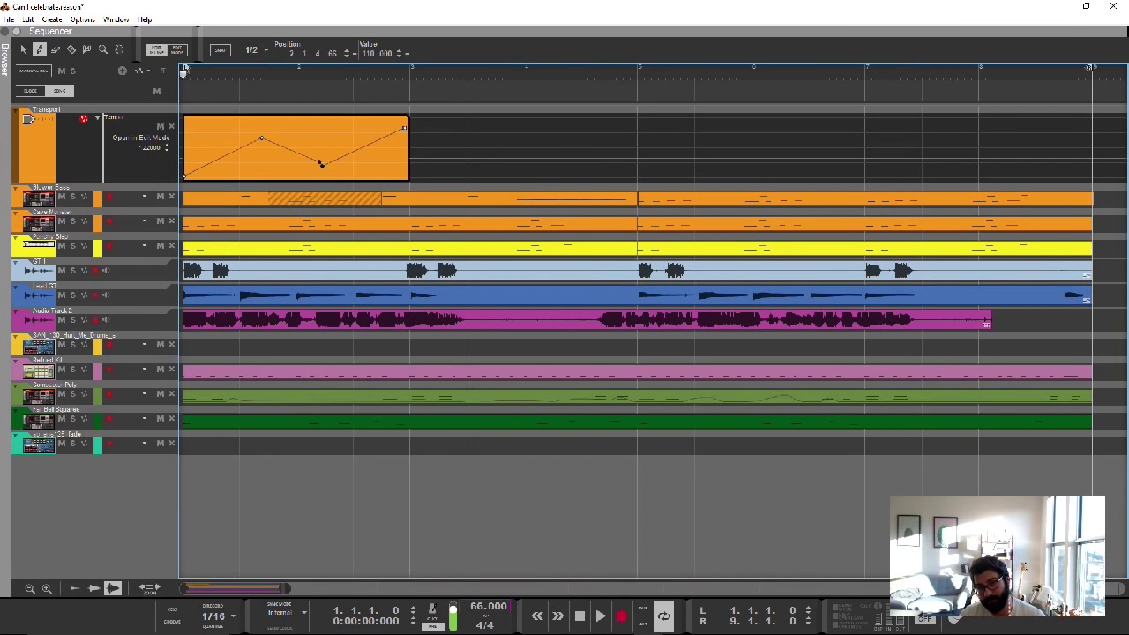
Play the song from the start to check how the tempo follows the automation, and stop playback
{"action": "key", "text": "space"}
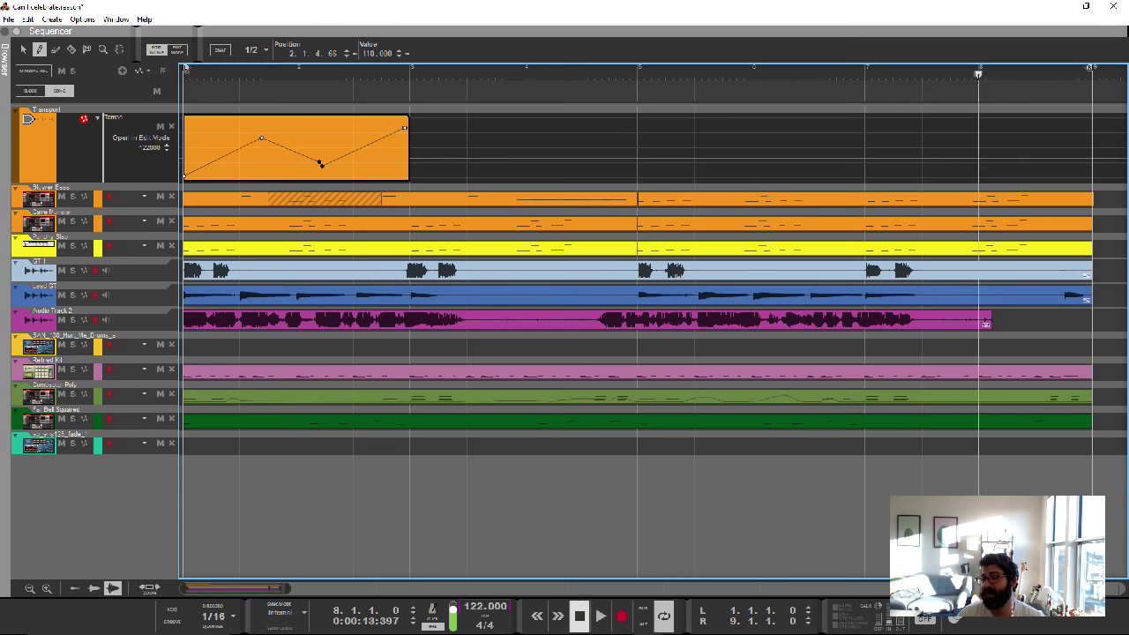
{"action": "left_click", "coordinate": [580, 616]}
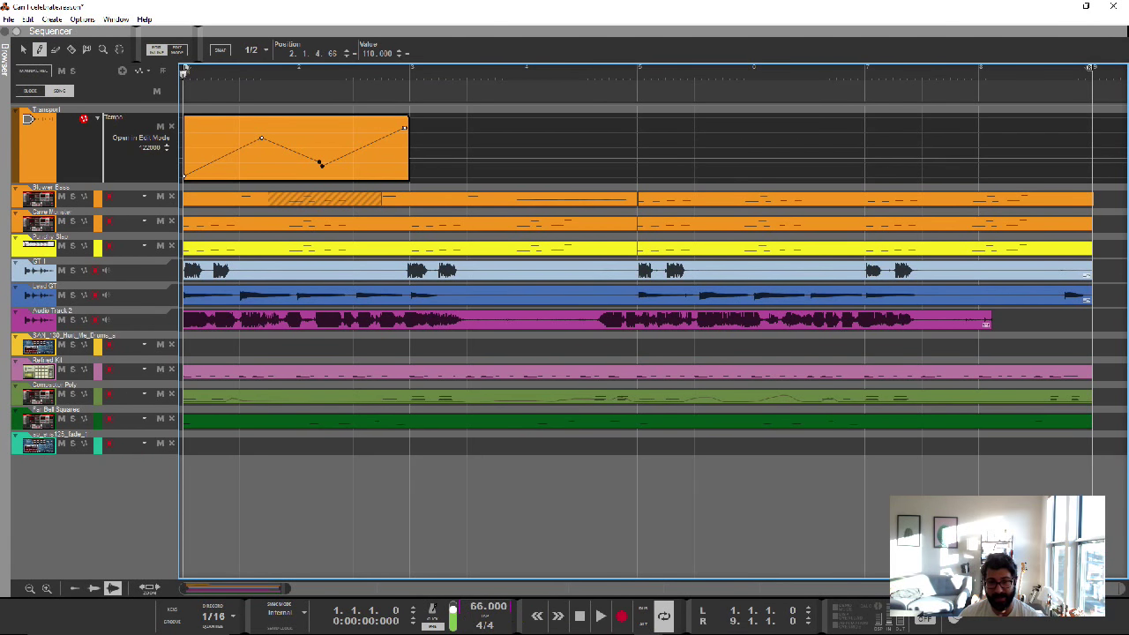
{"action": "left_click", "coordinate": [599, 616]}
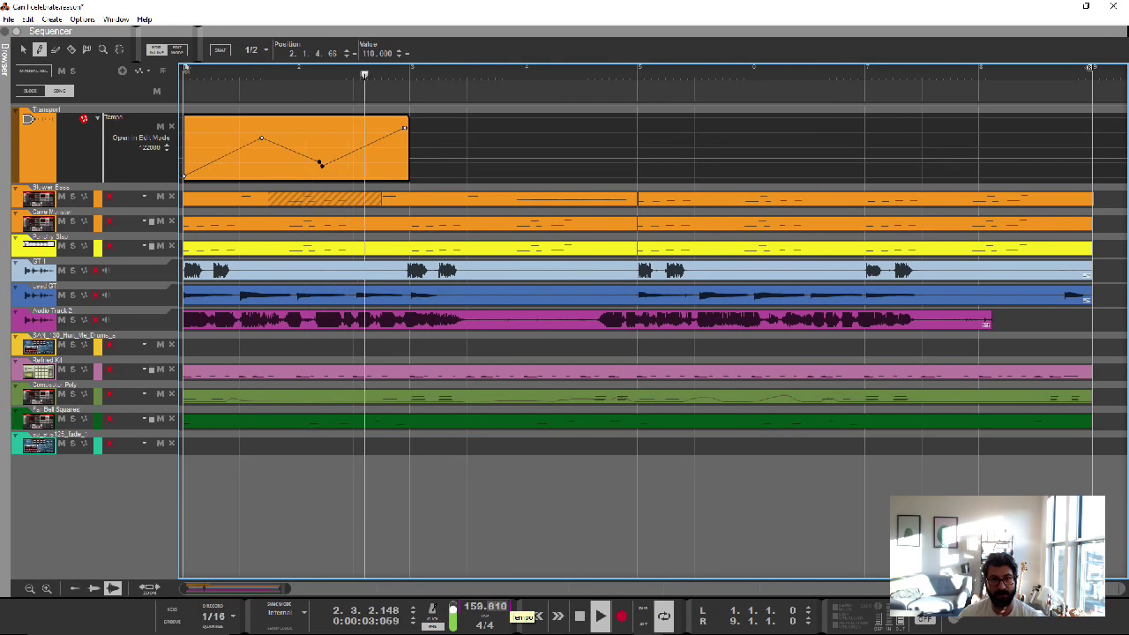
{"action": "left_click", "coordinate": [580, 615]}
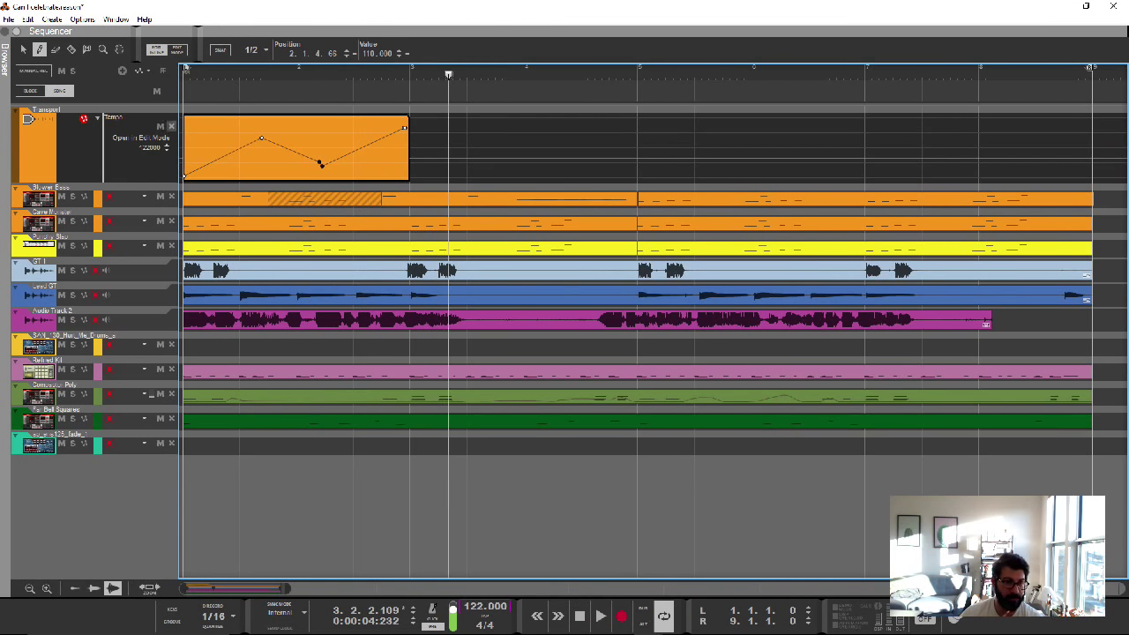
Delete the Transport track's tempo automation lane together with its data
{"action": "left_click", "coordinate": [171, 126]}
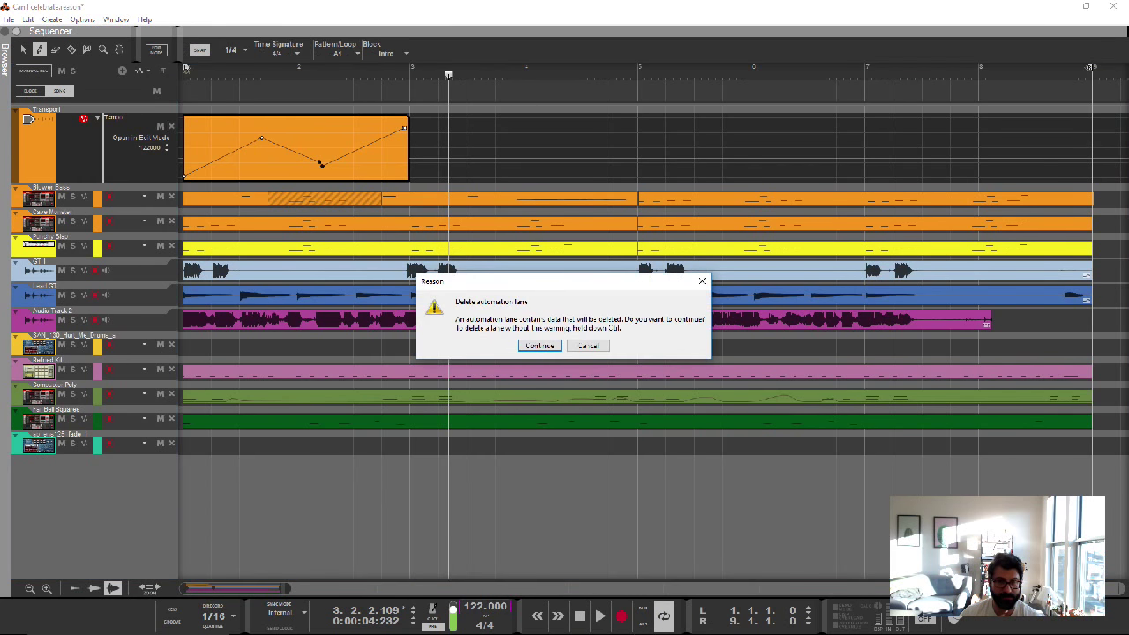
{"action": "left_click", "coordinate": [539, 345]}
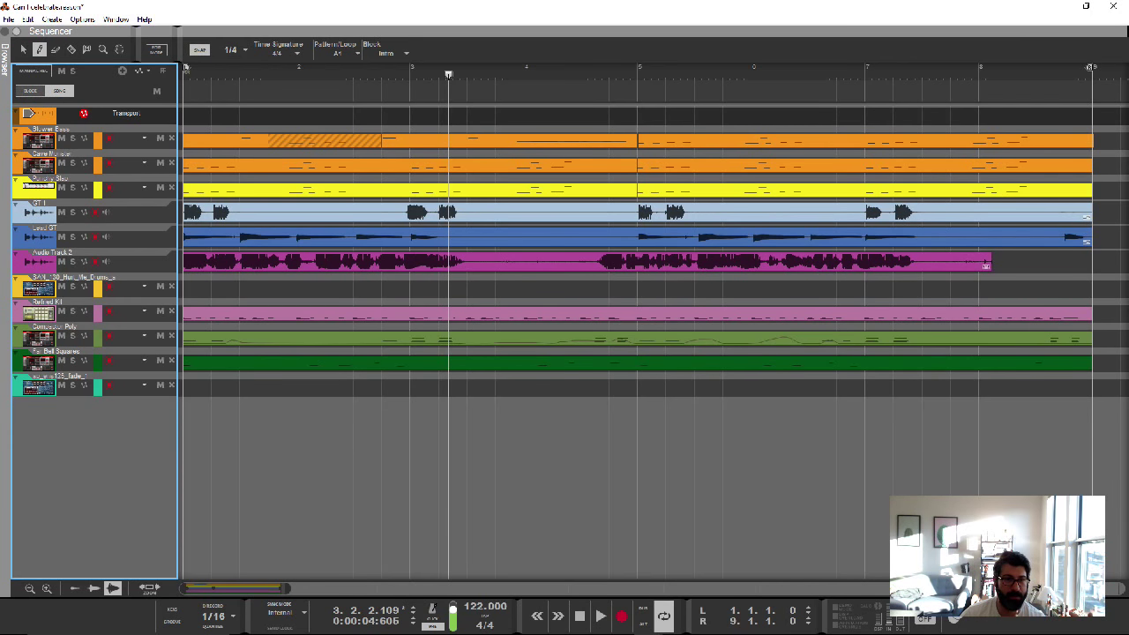
Switch to block view, display the Breakdown and Bridge blocks in turn, and return to song view
{"action": "key", "text": "b"}
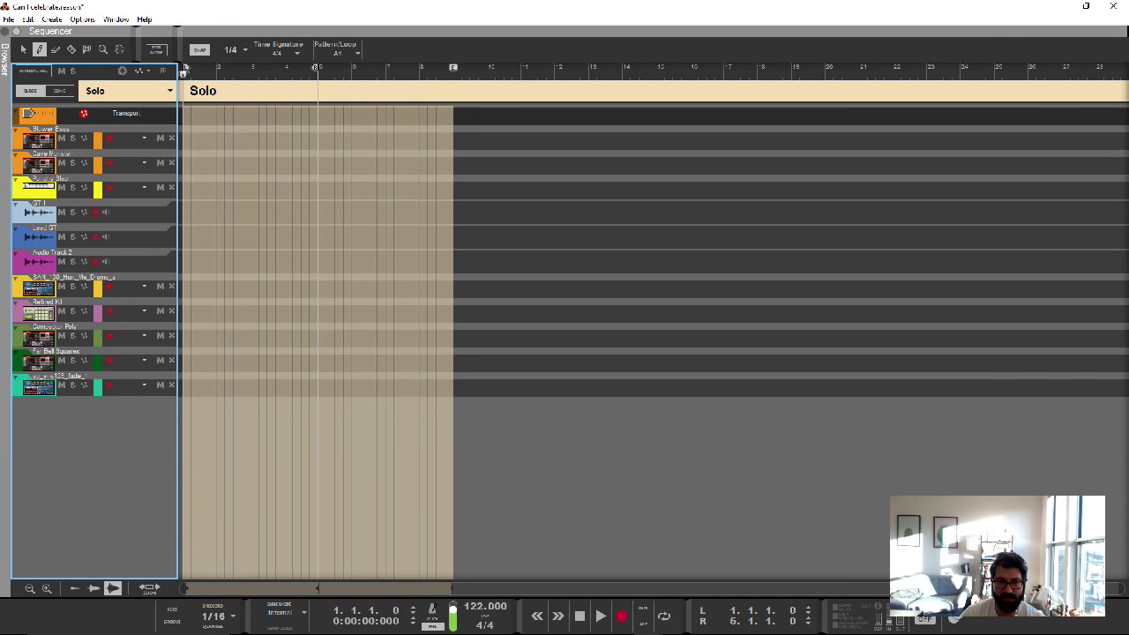
{"action": "left_click", "coordinate": [128, 90]}
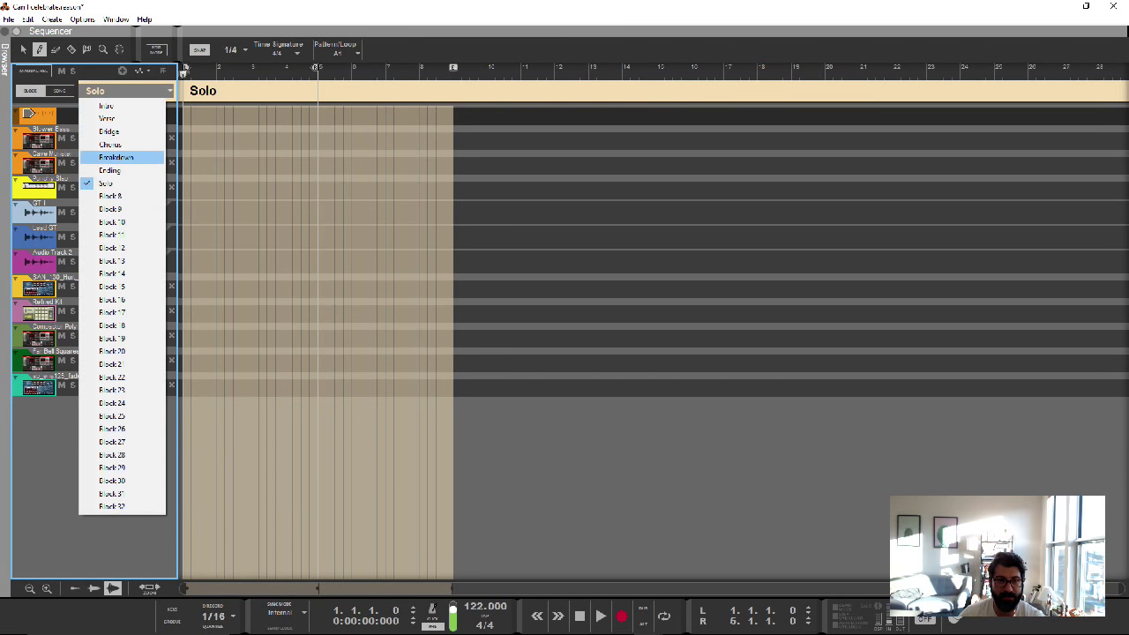
{"action": "left_click", "coordinate": [114, 157]}
{"action": "left_click", "coordinate": [128, 91]}
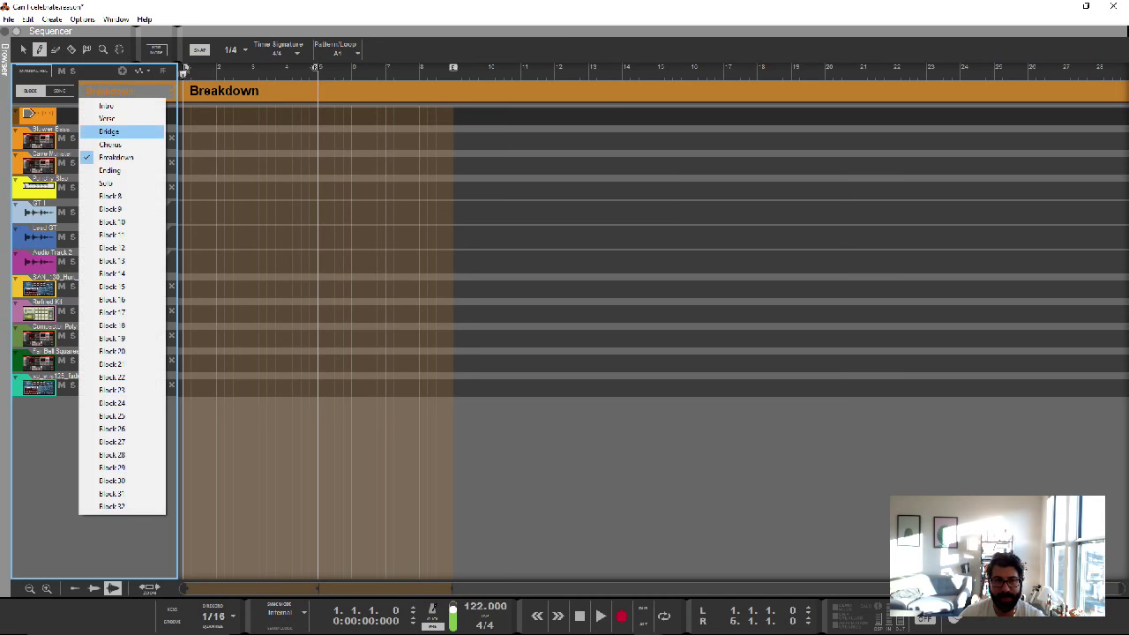
{"action": "left_click", "coordinate": [115, 131]}
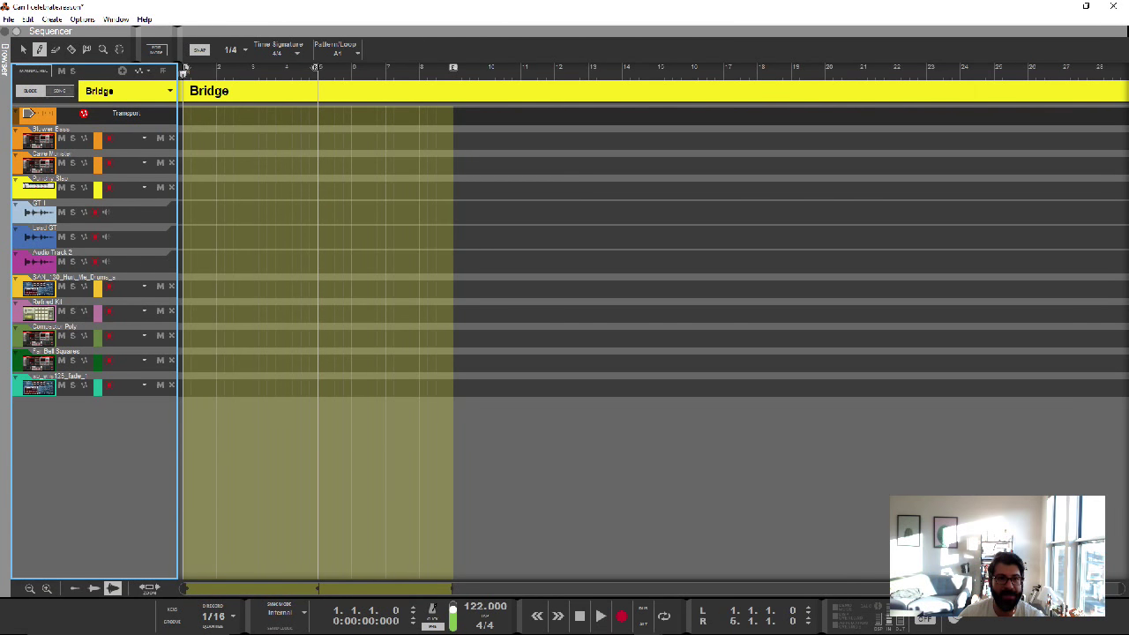
{"action": "left_click", "coordinate": [59, 91]}
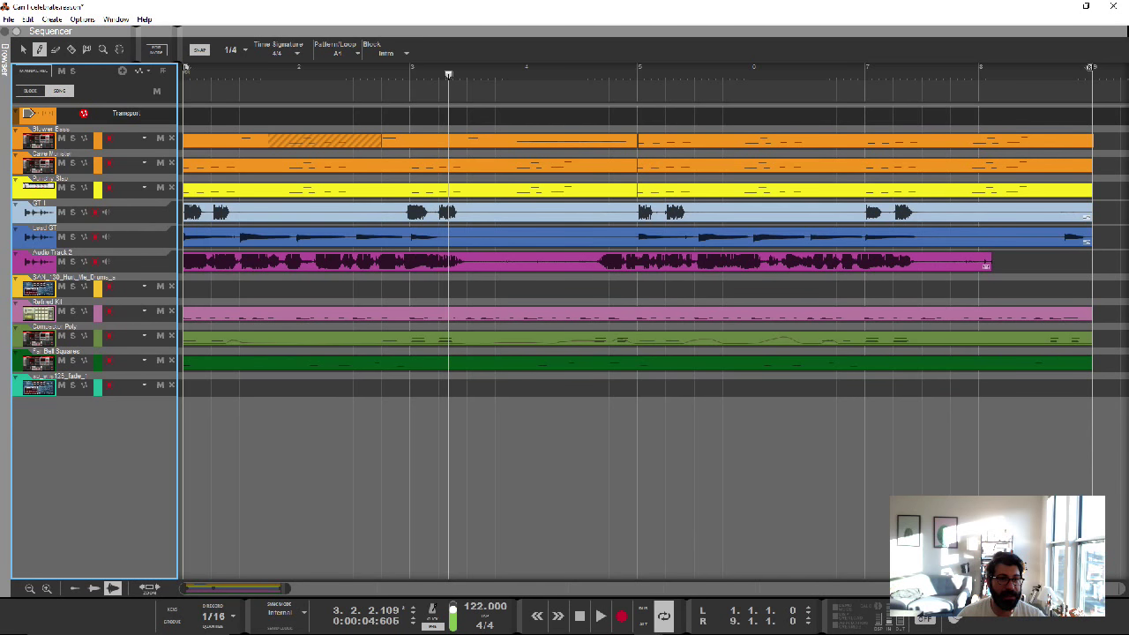
Draw three consecutive two-bar Intro blocks on the block lane from bar 1 to bar 7
{"action": "left_click_drag", "start_coordinate": [187, 91], "coordinate": [410, 91]}
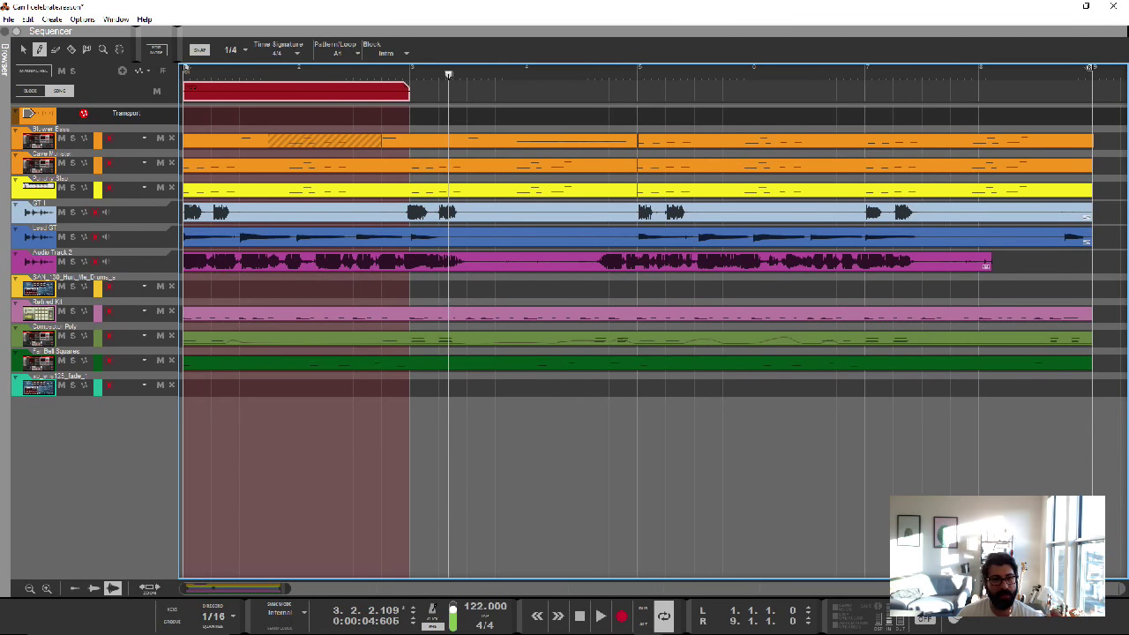
{"action": "mouse_move", "coordinate": [411, 91]}
{"action": "left_mouse_down"}
{"action": "mouse_move", "coordinate": [919, 91]}
{"action": "mouse_move", "coordinate": [864, 91]}
{"action": "left_mouse_up"}
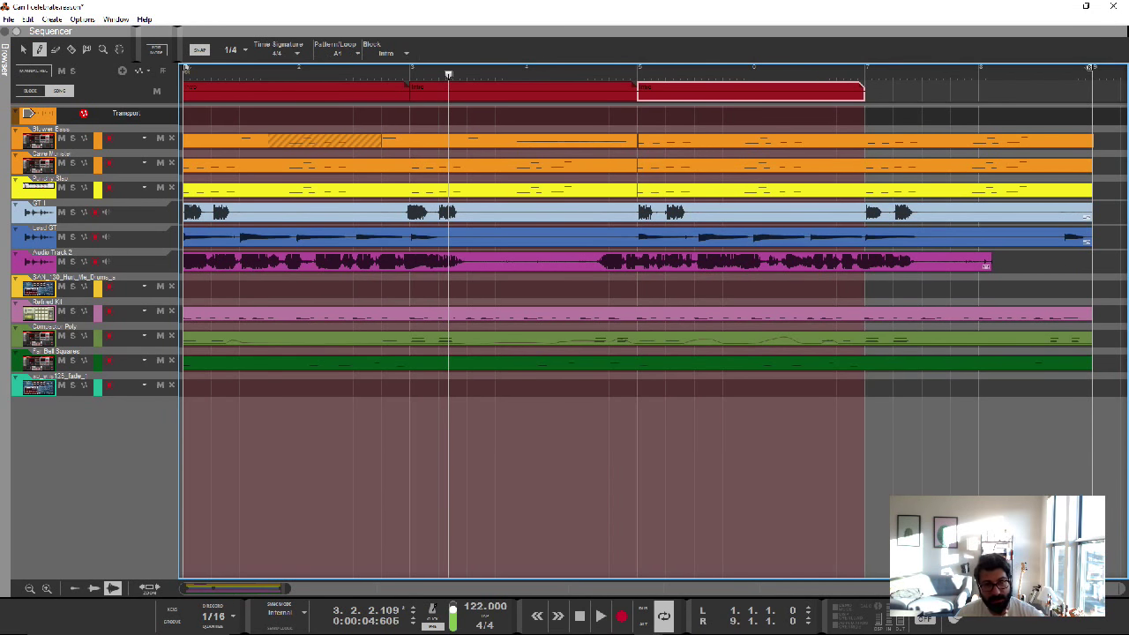
{"action": "key", "text": "q"}
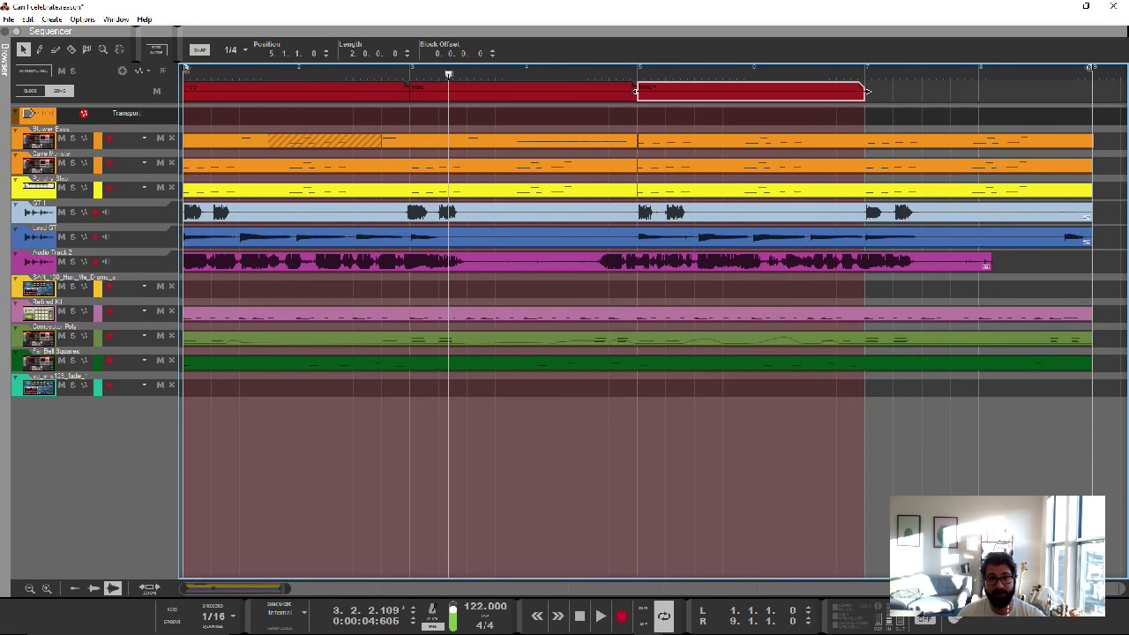
Change the block at bar 3 to Verse and the block at bar 5 to Bridge
{"action": "key", "text": "Left"}
{"action": "left_click", "coordinate": [427, 87]}
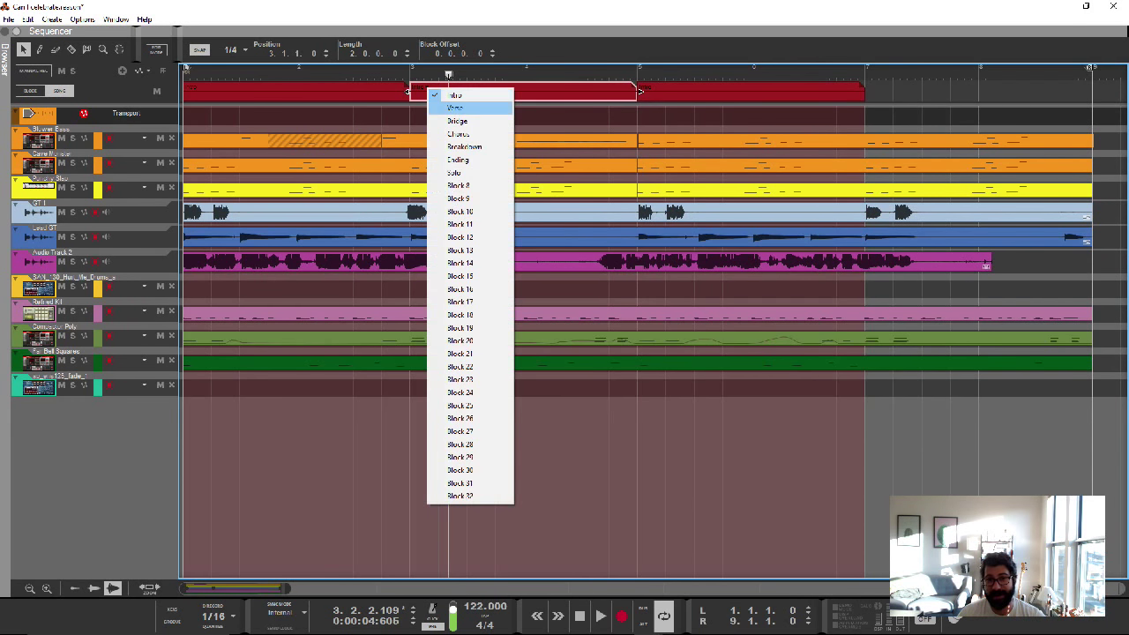
{"action": "left_click", "coordinate": [459, 110]}
{"action": "left_click", "coordinate": [643, 90]}
{"action": "left_click", "coordinate": [654, 87]}
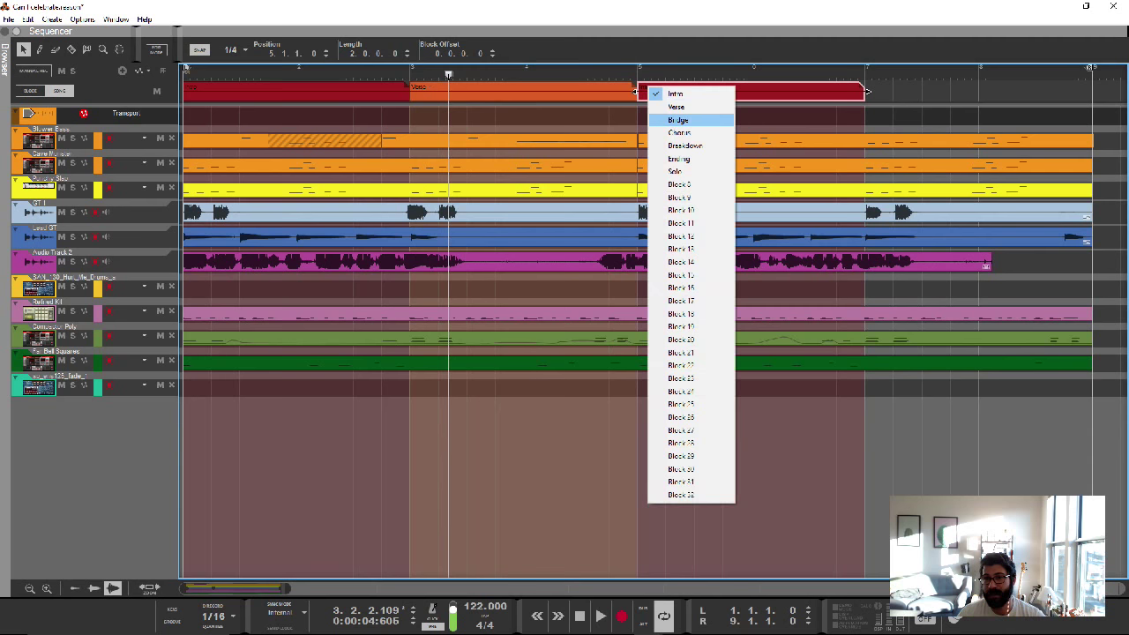
{"action": "left_click", "coordinate": [675, 116]}
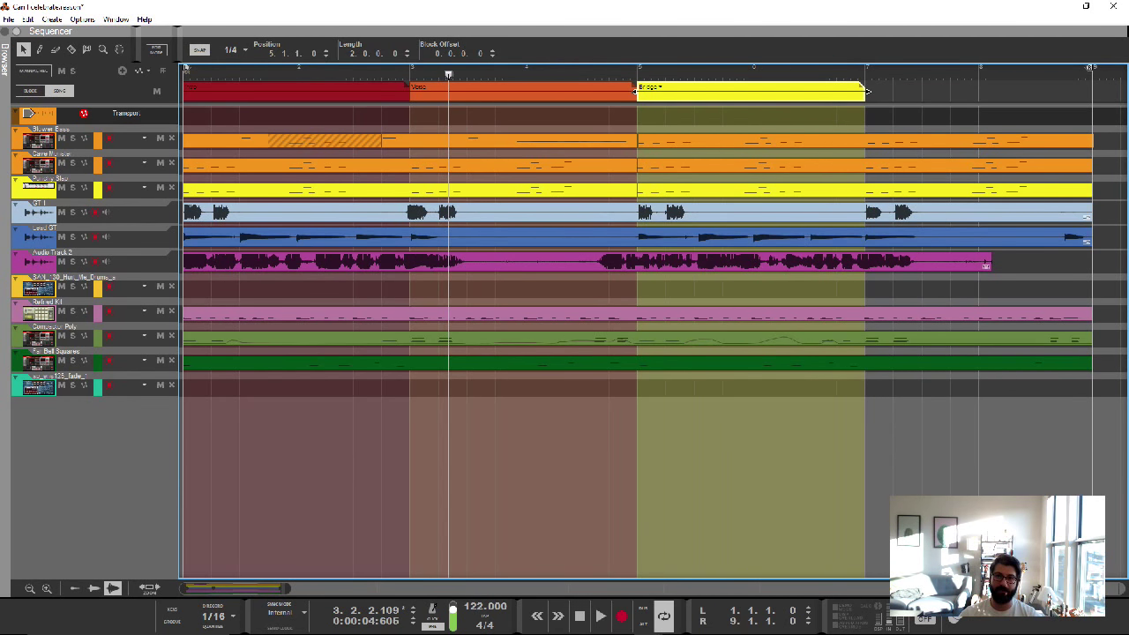
Move the Verse block to bar 7, directly after the Bridge block
{"action": "left_click_drag", "start_coordinate": [522, 89], "coordinate": [977, 88]}
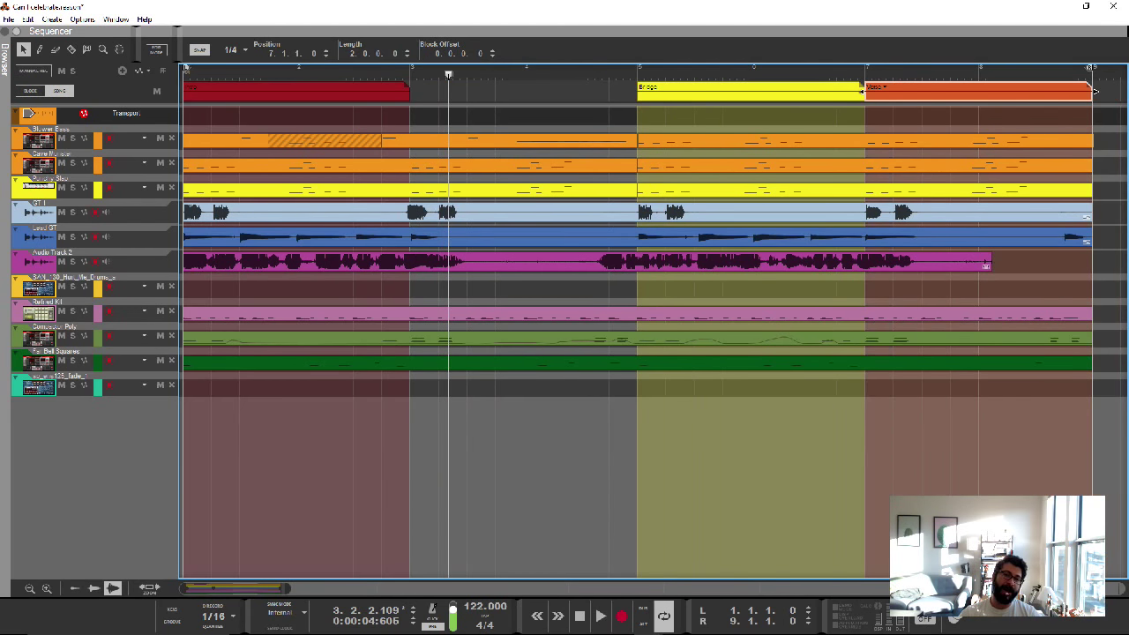